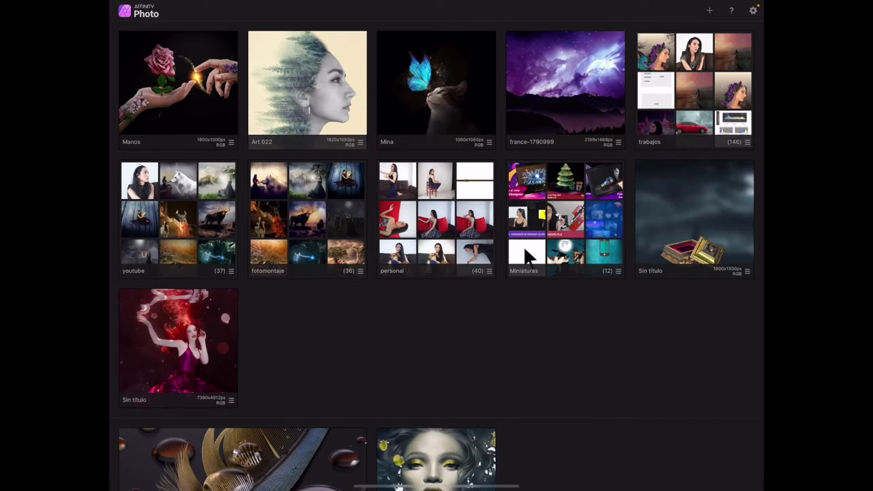
Preview the finished Manos montage, then go back to the gallery for new-document options.
left_click(178, 82)
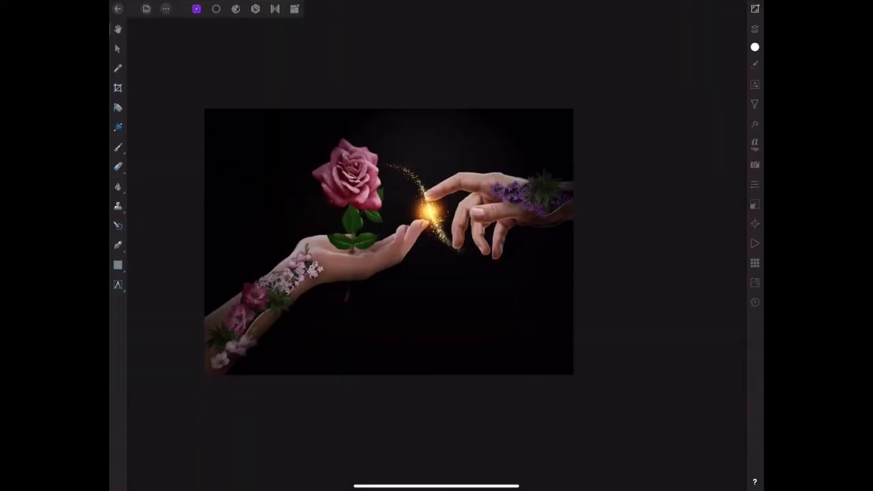
left_click(118, 8)
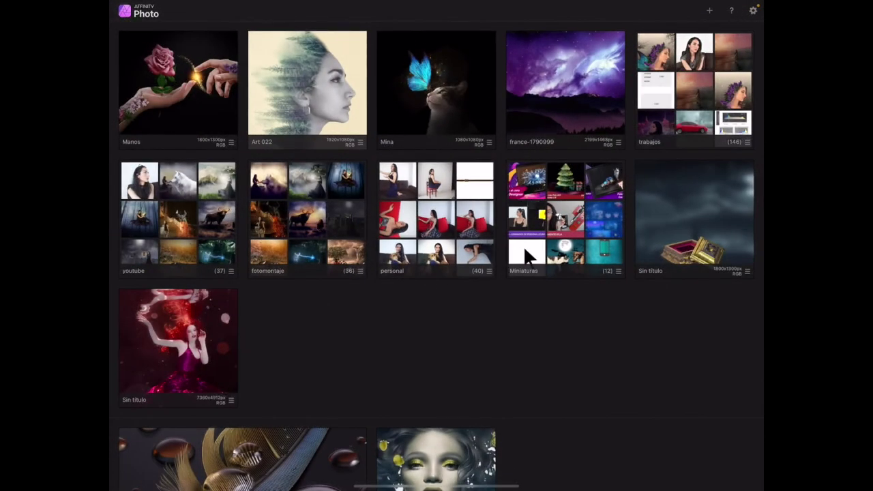
left_click(709, 10)
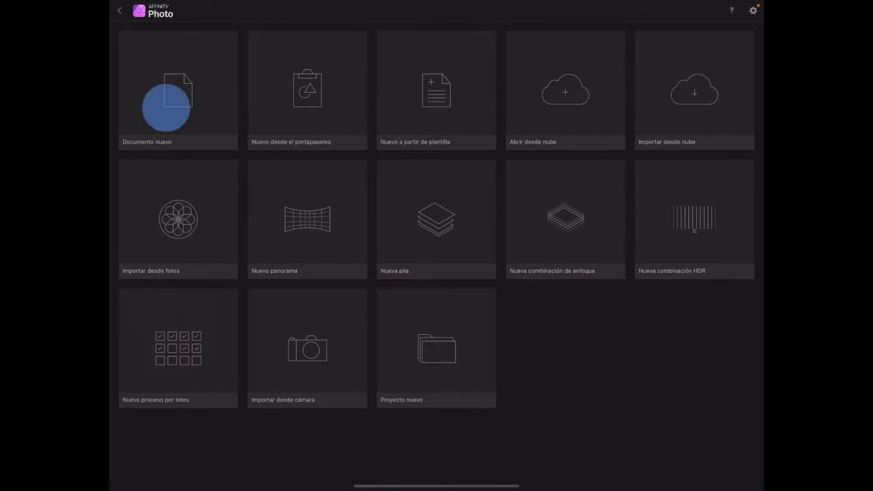
Create a blank landscape document 1800 × 1350 pixels in size.
left_click(178, 89)
left_click(382, 219)
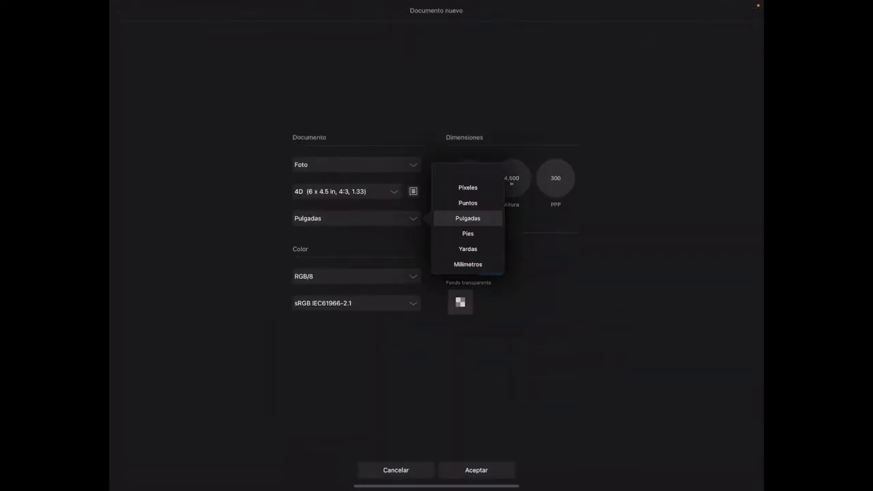
left_click(468, 188)
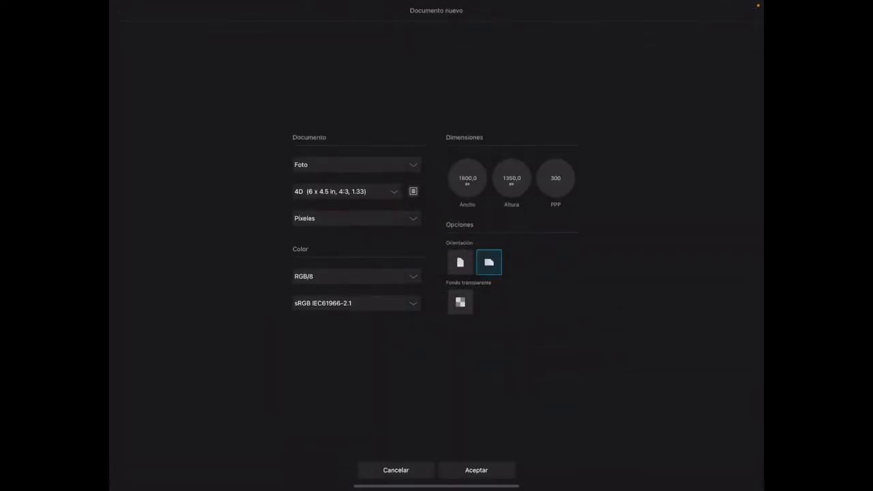
left_click(511, 178)
type("1350")
key("Return")
left_click(476, 470)
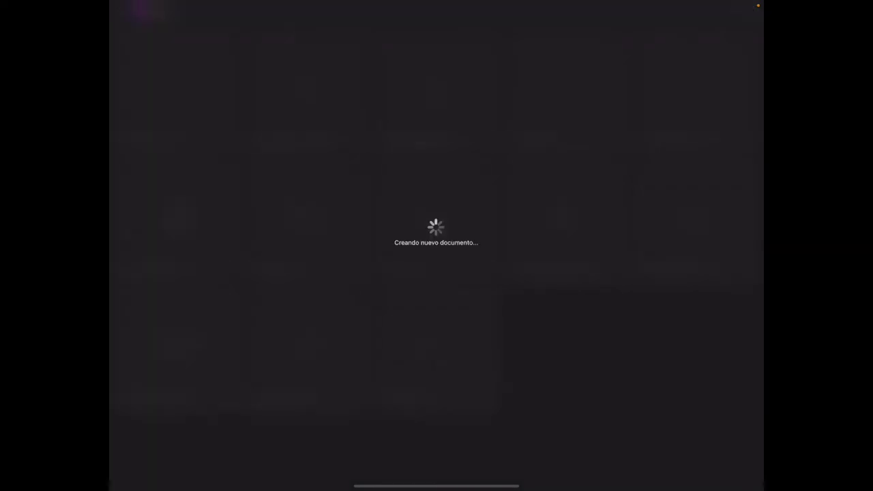
scroll(531, 266, "down", 3)
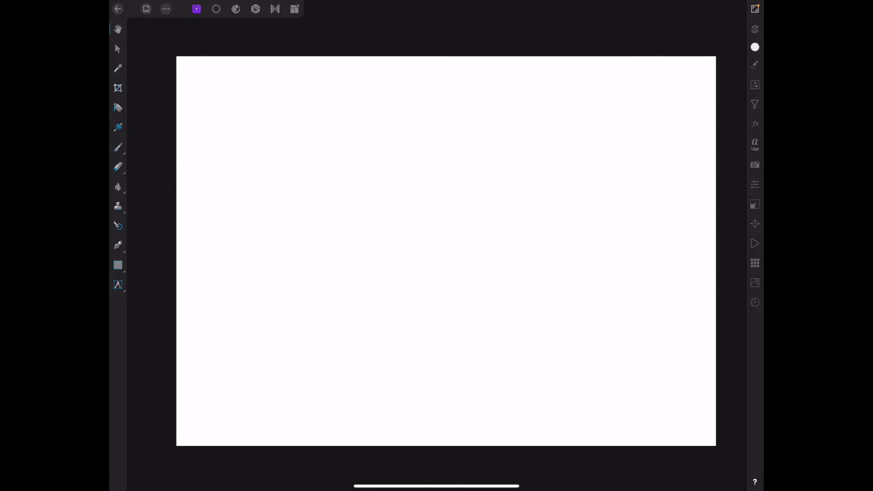
left_click(166, 9)
Place the flower, cherry-blossom and clover photos as layers, then hide every imported layer in Capas.
left_click(170, 148)
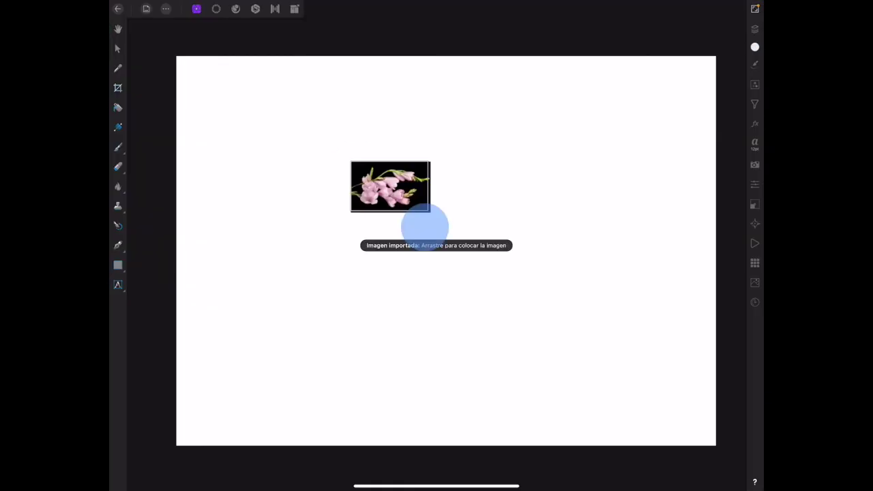
left_click_drag(425, 225, 539, 281)
left_click(166, 9)
left_click(165, 9)
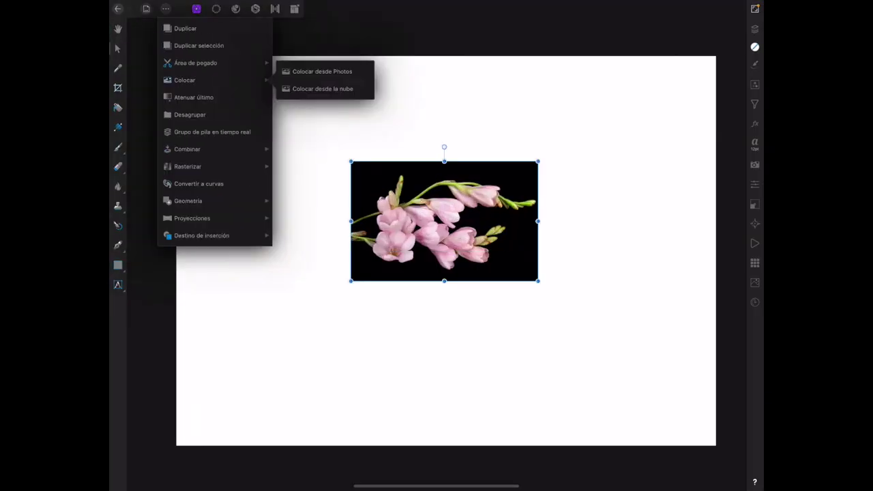
left_click(322, 89)
left_click(370, 102)
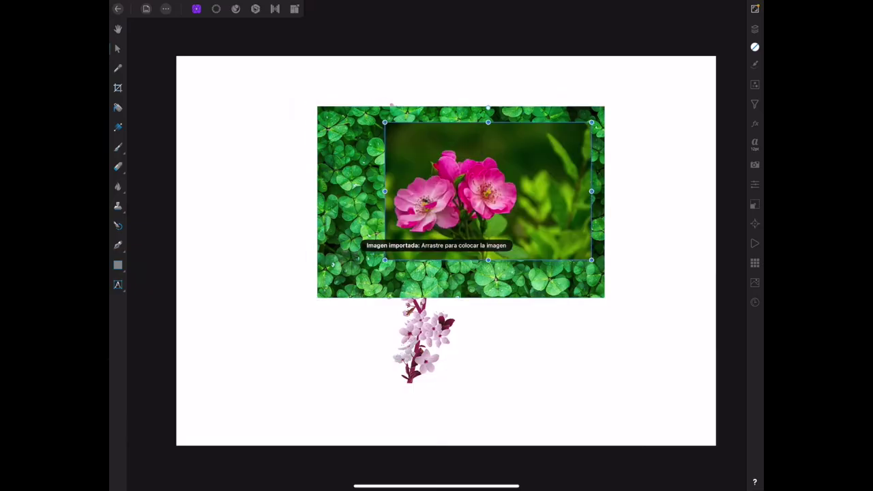
left_click_drag(302, 146, 585, 273)
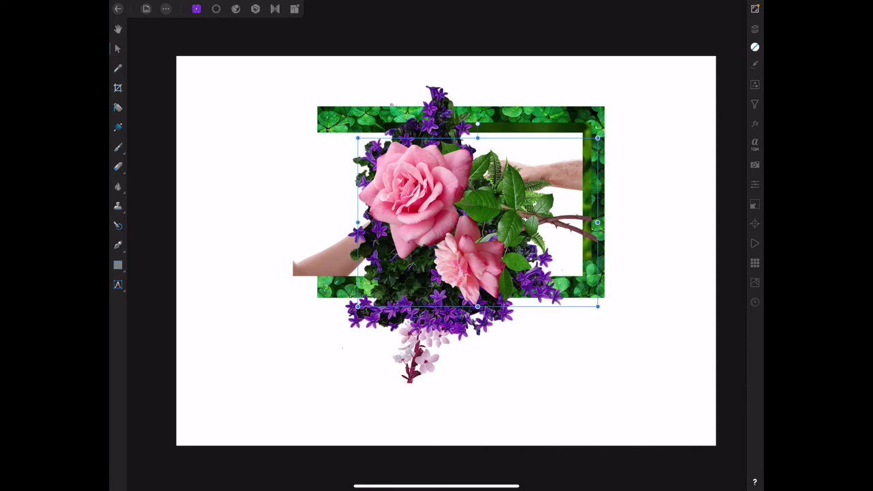
left_click(755, 29)
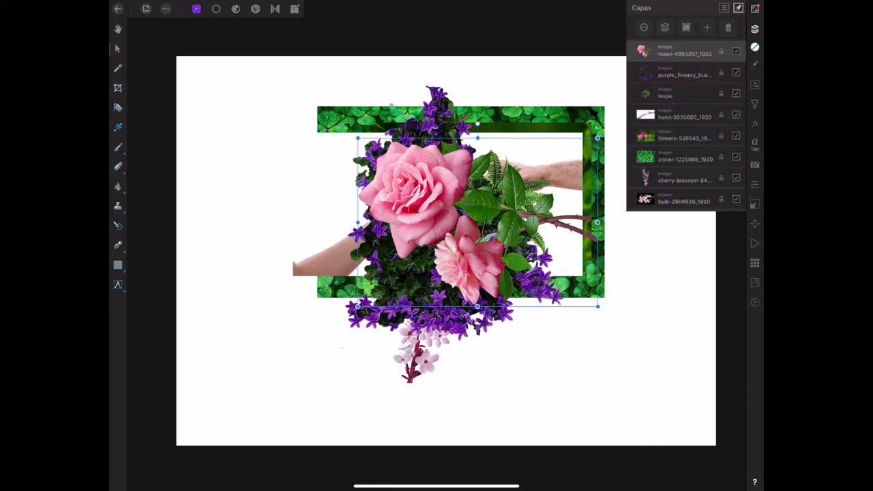
left_click_drag(736, 198, 736, 51)
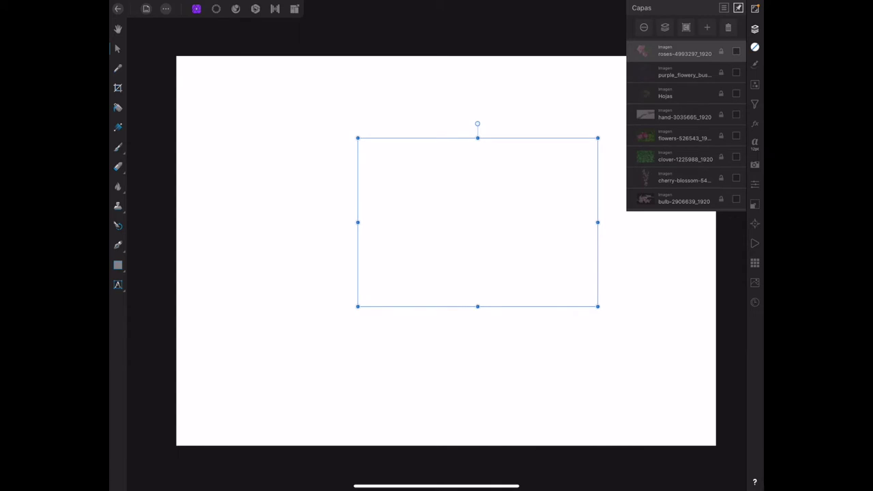
Make the two-hands layer visible and scale it up to cover the whole canvas.
left_click(674, 359)
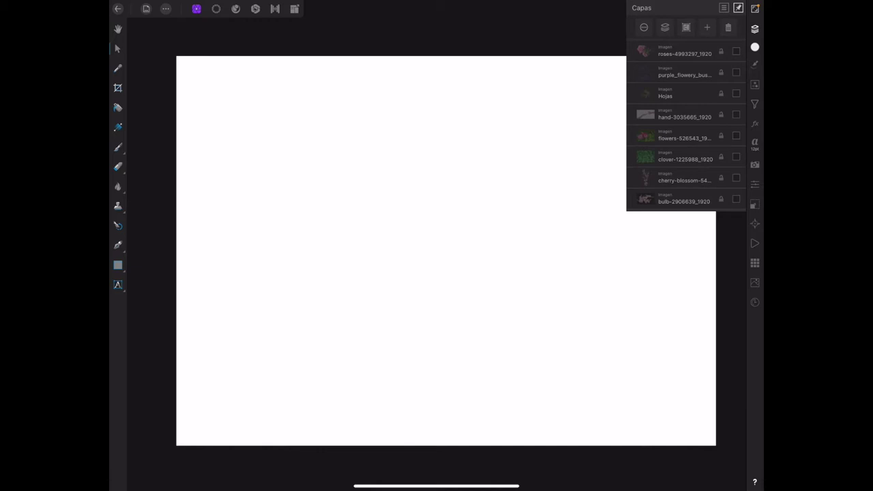
left_click(736, 114)
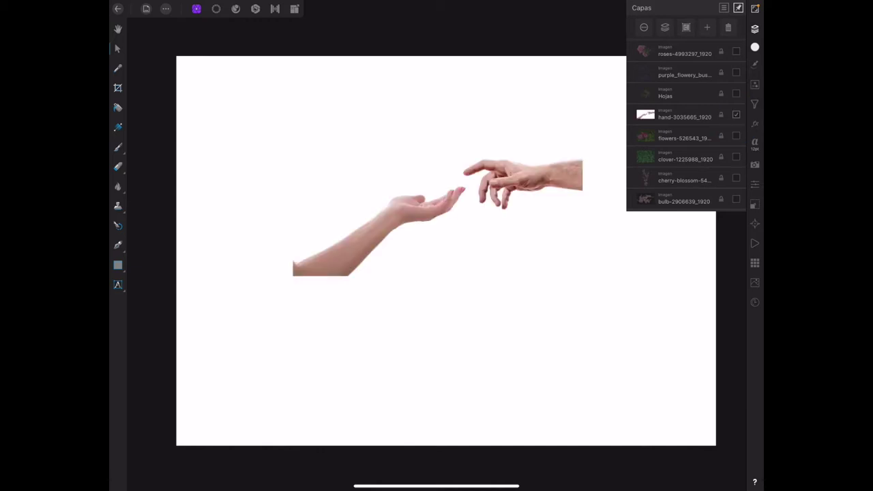
left_click(682, 117)
left_click_drag(692, 117, 692, 156)
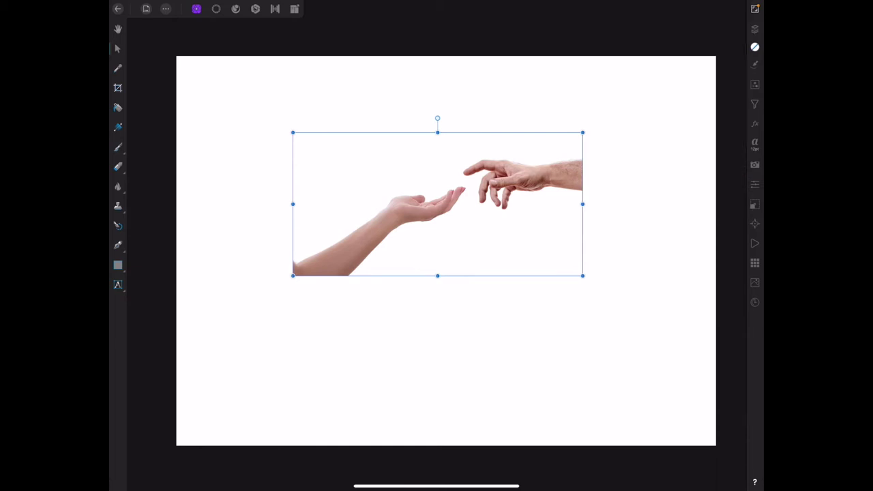
left_click_drag(293, 275, 152, 347)
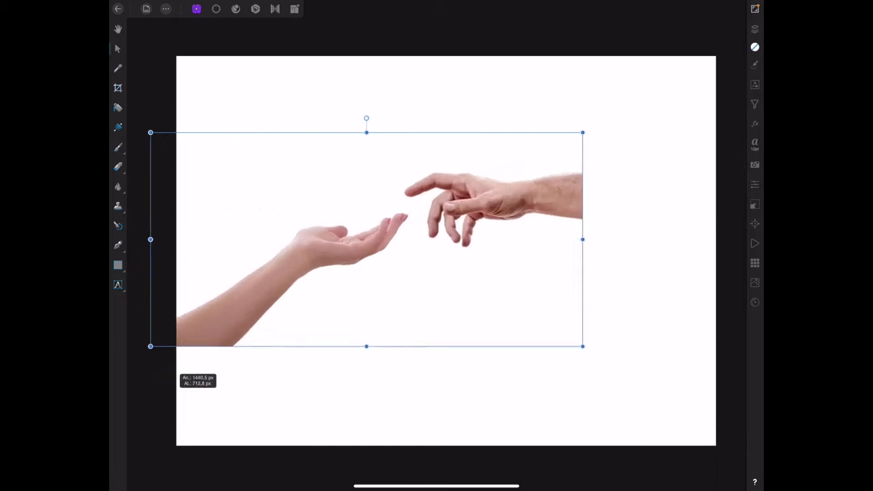
left_click_drag(583, 133, 746, 48)
scroll(512, 286, "down", 3)
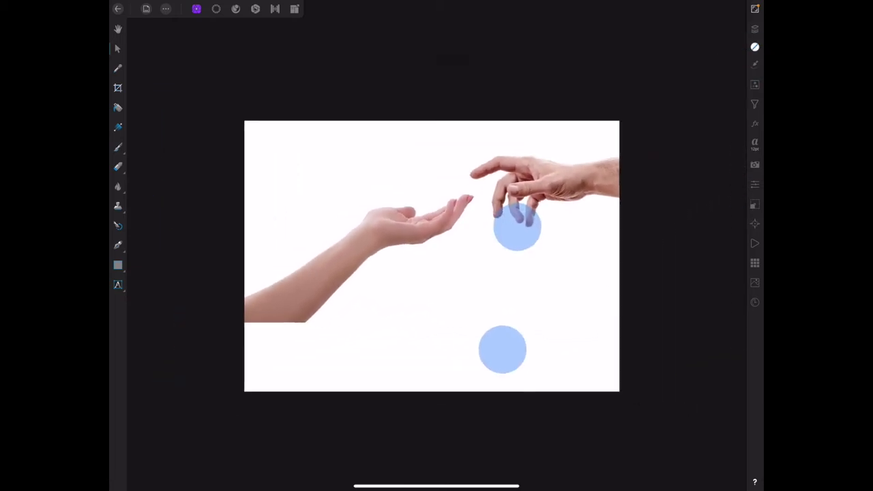
left_click_drag(433, 220, 431, 290)
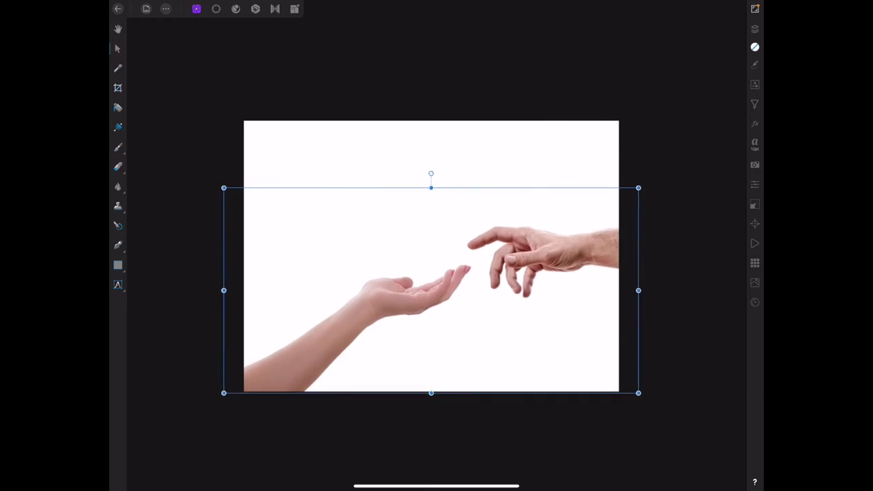
left_click_drag(639, 187, 683, 159)
key("ctrl+d")
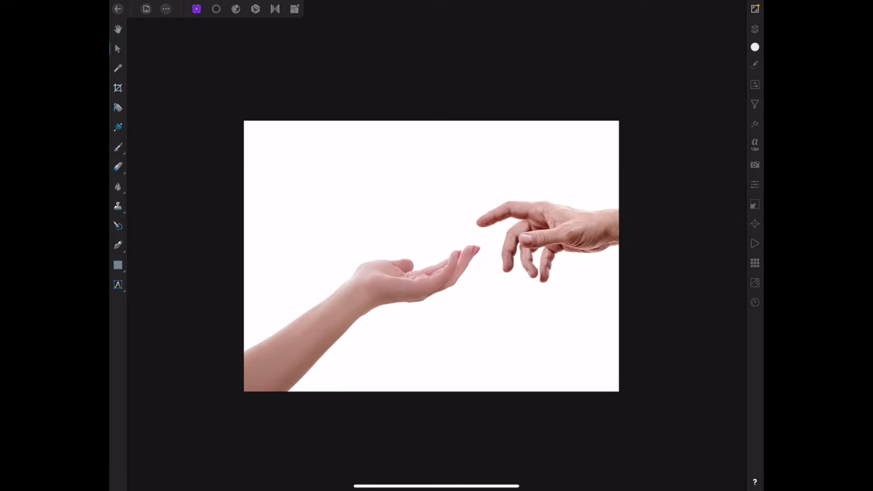
In the Selection Persona, brush-select the whole left arm with a ~47 px Selection Brush.
left_click(216, 8)
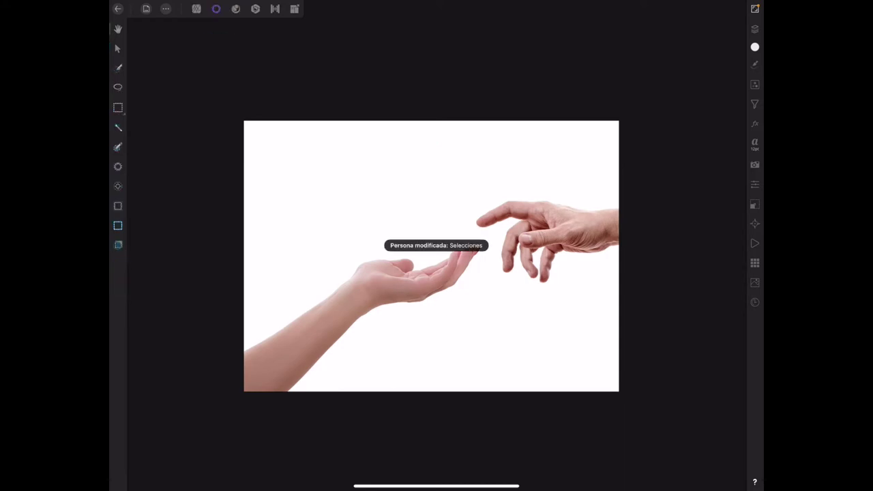
left_click(118, 68)
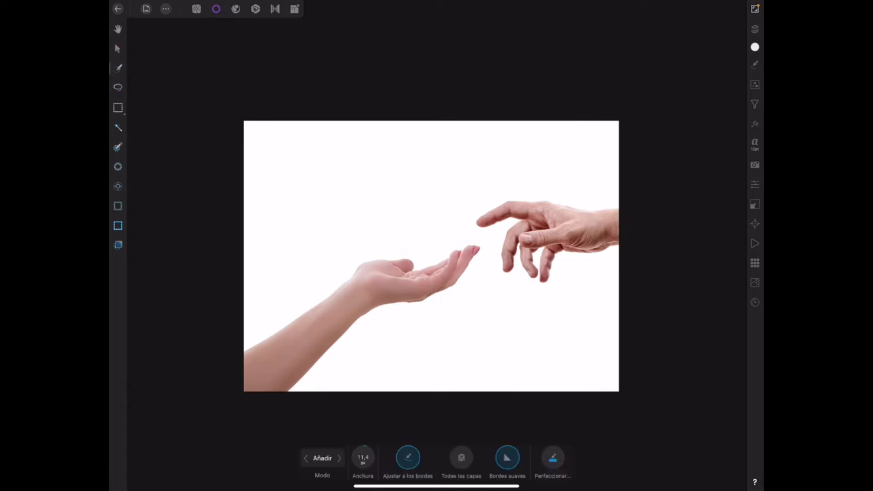
left_click_drag(362, 458, 365, 440)
left_click_drag(289, 362, 375, 285)
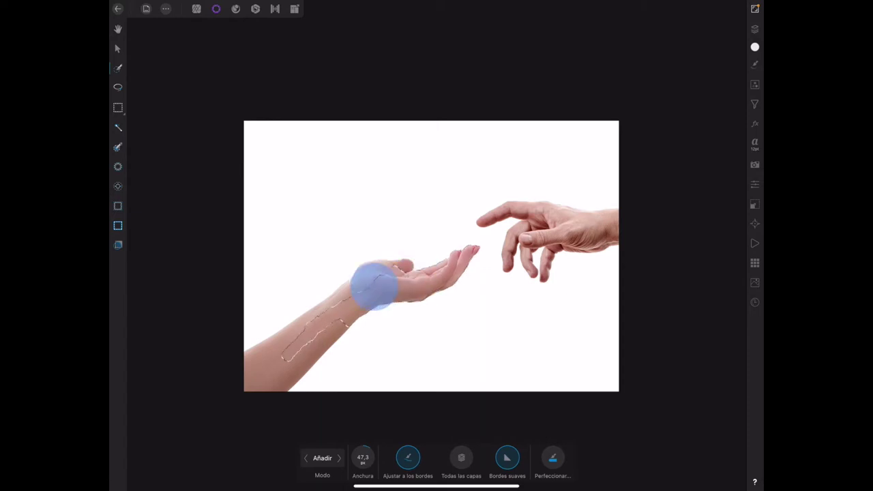
left_click_drag(375, 285, 341, 302)
Add the right hand with a smaller brush, refine and apply the selection, and return to Photo Persona.
left_click_drag(363, 451, 363, 471)
mouse_move(559, 218)
left_mouse_down()
mouse_move(563, 225)
mouse_move(511, 244)
left_mouse_up()
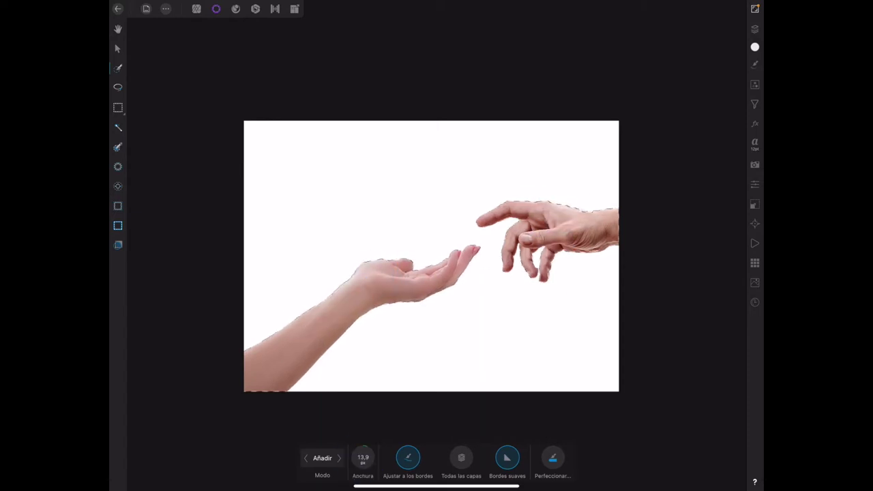
left_click(552, 457)
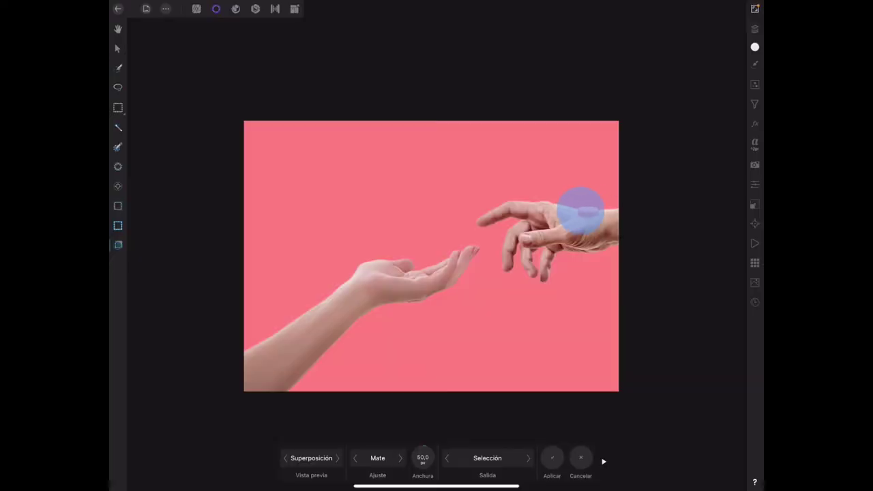
left_click(552, 458)
left_click(196, 9)
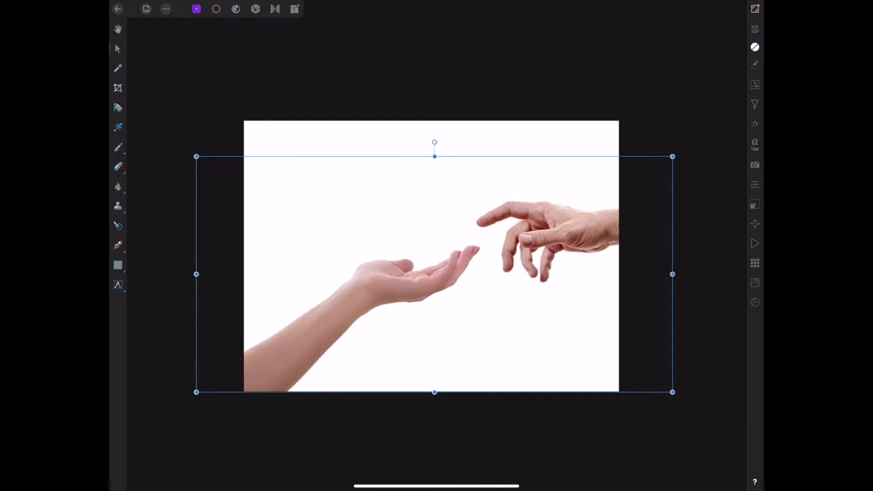
Trace a closed curved Pen path around the inner forearm of the left arm.
left_click(154, 323)
left_click(117, 245)
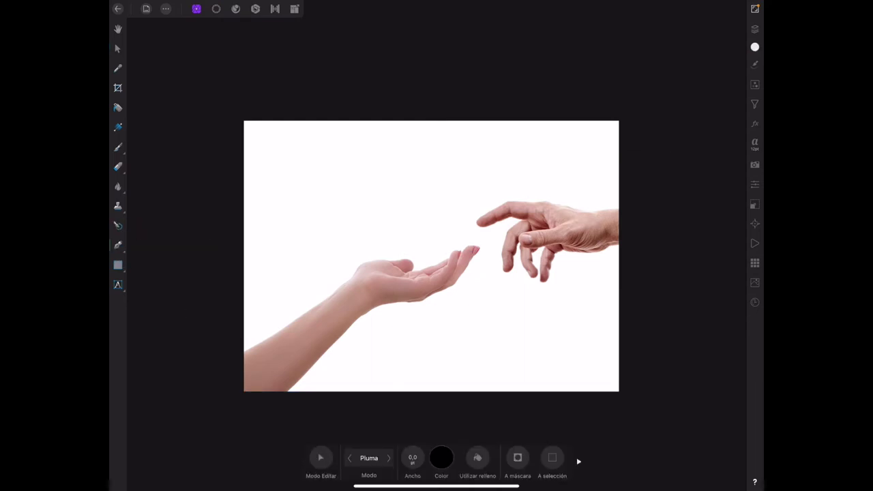
scroll(396, 286, "up", 5)
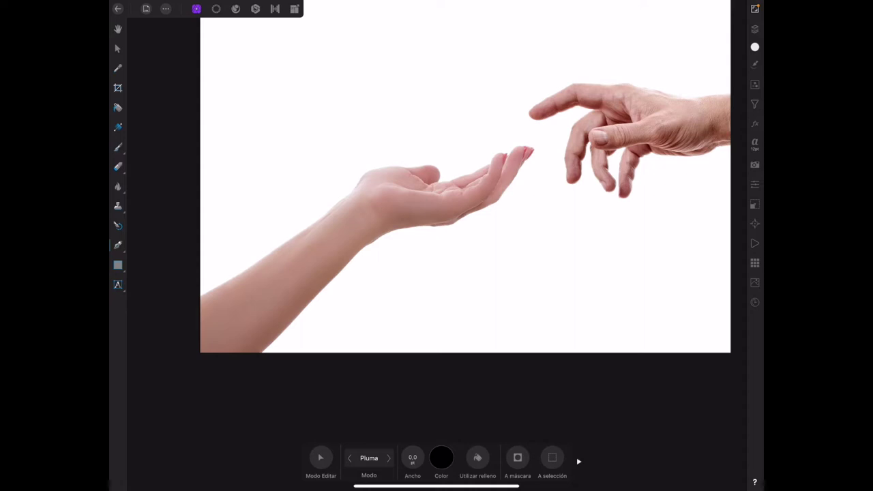
left_click(234, 316)
left_click_drag(243, 292, 273, 262)
left_click(272, 263)
left_click_drag(307, 241, 322, 235)
left_click(353, 208)
left_click(328, 259)
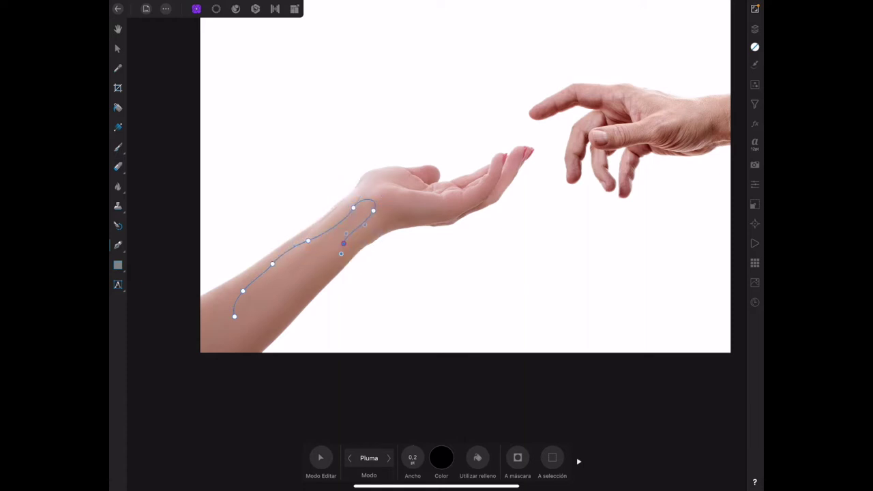
left_click_drag(306, 280, 290, 311)
left_click(245, 332)
left_click(234, 316)
Give the forearm shape a solid black fill and no outline colour.
left_click(477, 458)
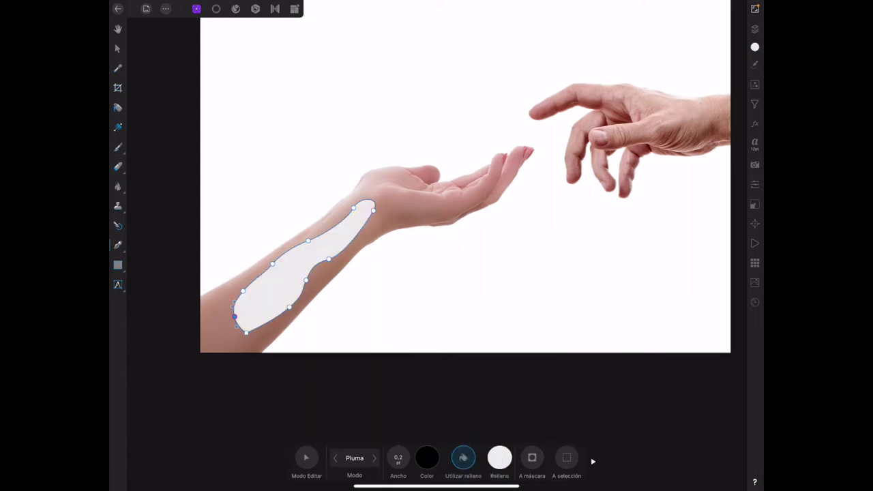
left_click(499, 457)
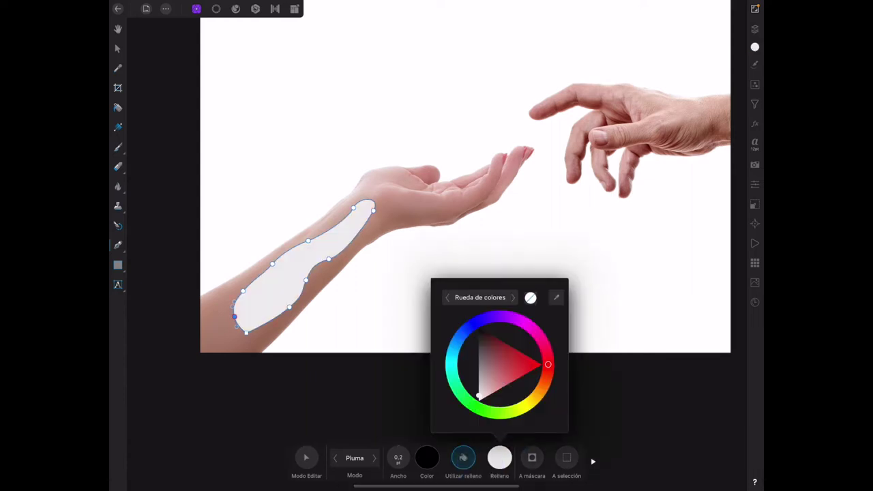
left_click_drag(479, 396, 479, 328)
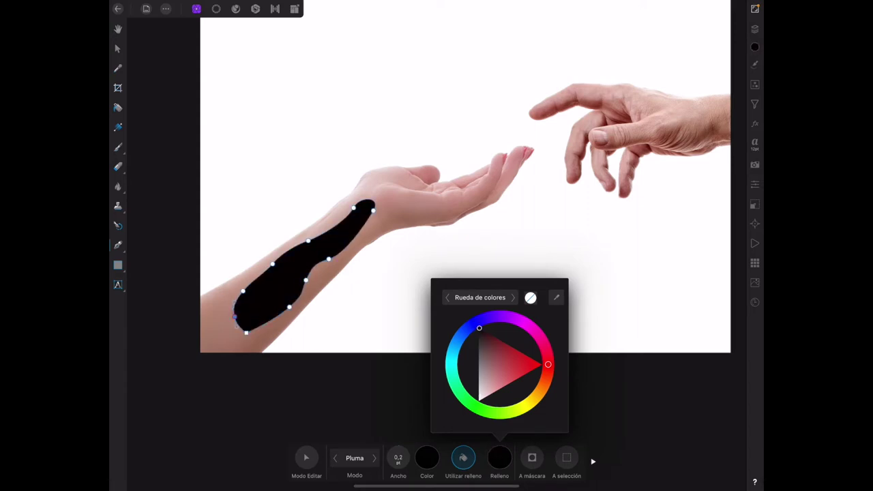
left_click(614, 307)
left_click(427, 457)
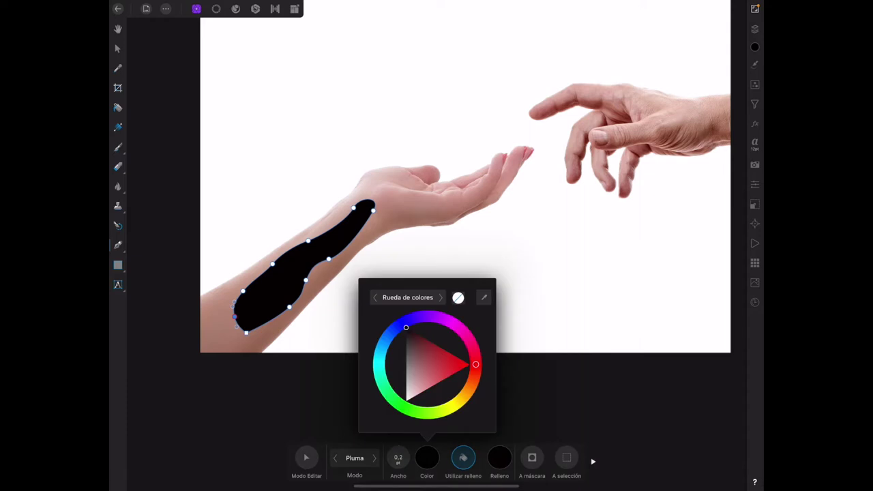
left_click(457, 298)
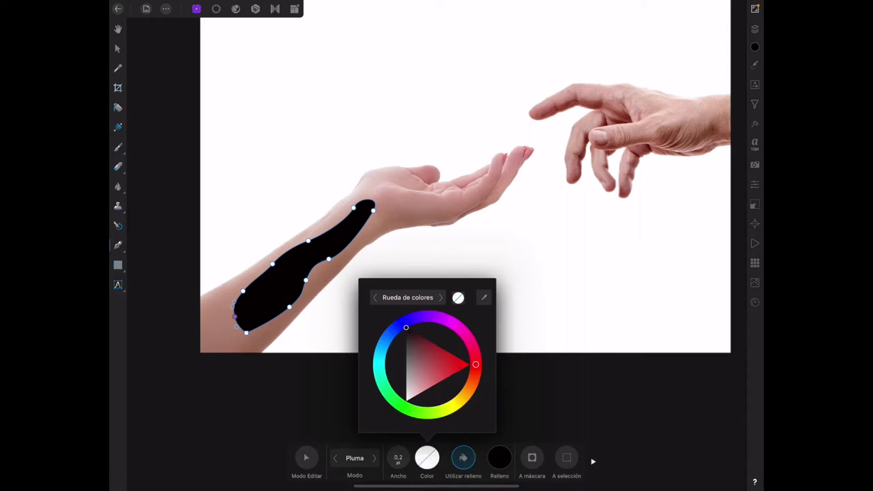
left_click(520, 421)
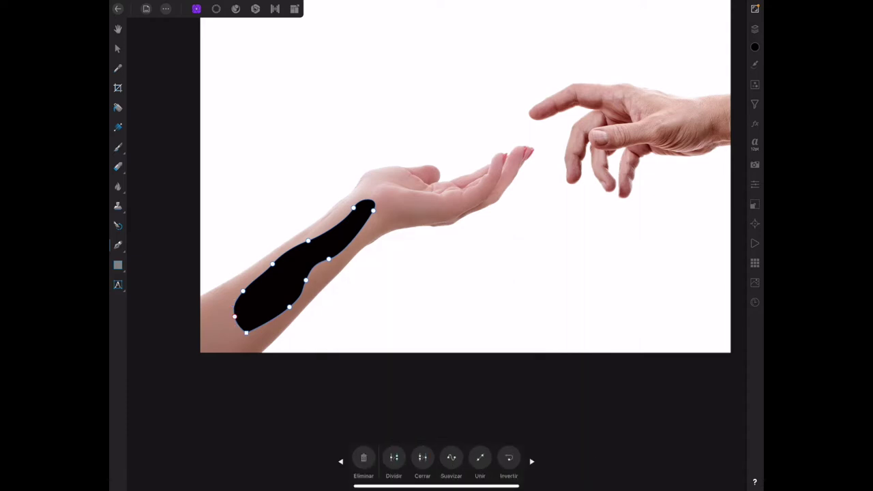
left_click(117, 48)
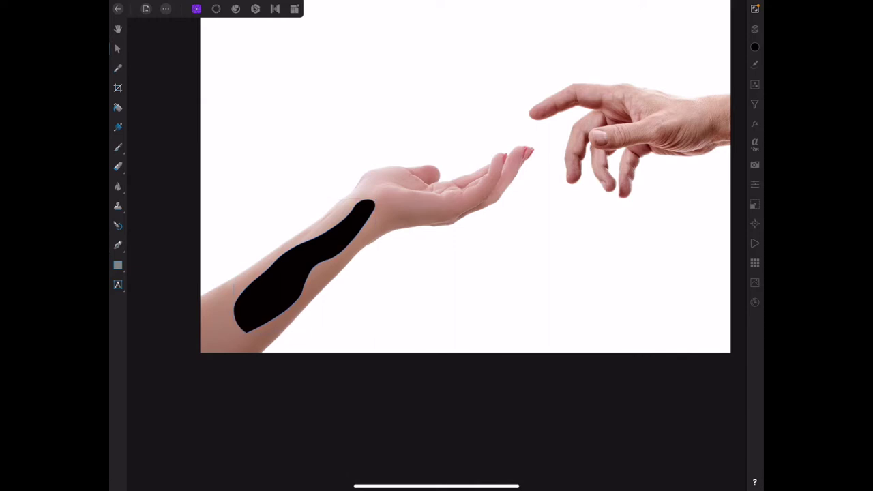
Nudge the forearm shape, then draw a closed black curved shape over the back of the right hand.
left_click_drag(307, 266, 296, 270)
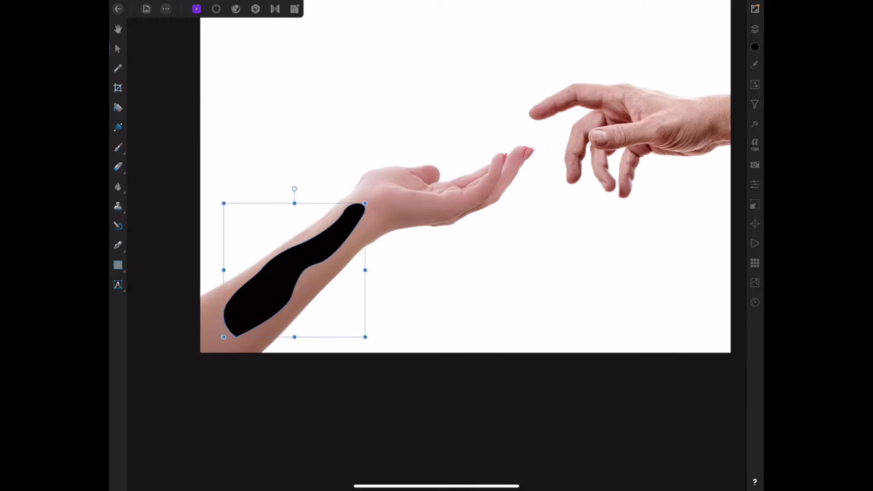
left_click(118, 245)
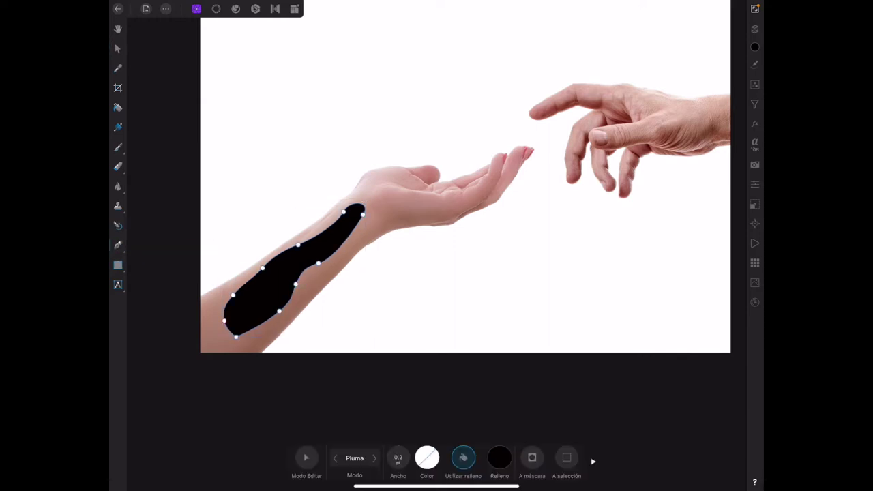
left_click(651, 105)
left_click(687, 104)
mouse_move(688, 105)
left_mouse_down()
mouse_move(727, 115)
mouse_move(701, 137)
left_mouse_up()
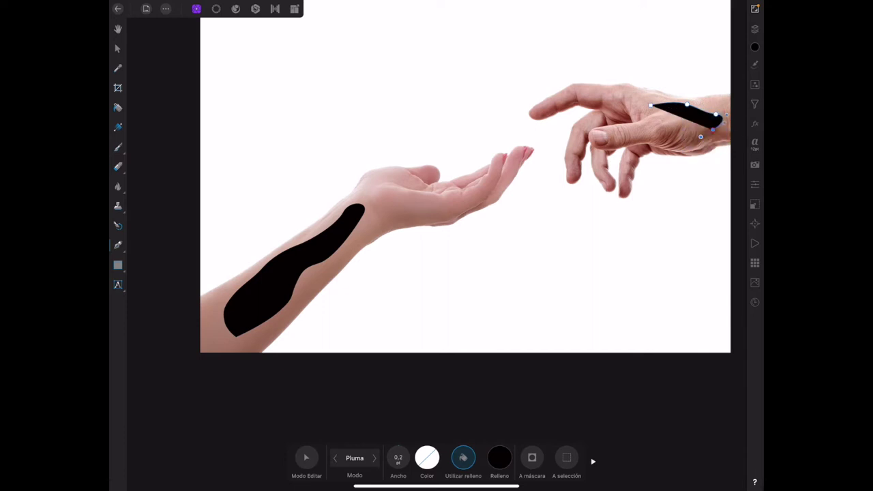
left_click_drag(674, 131, 678, 136)
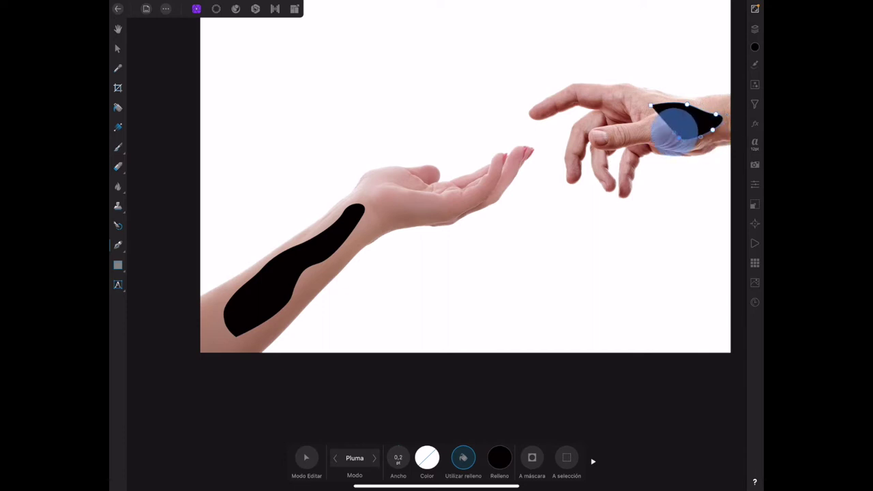
left_click_drag(649, 105, 647, 94)
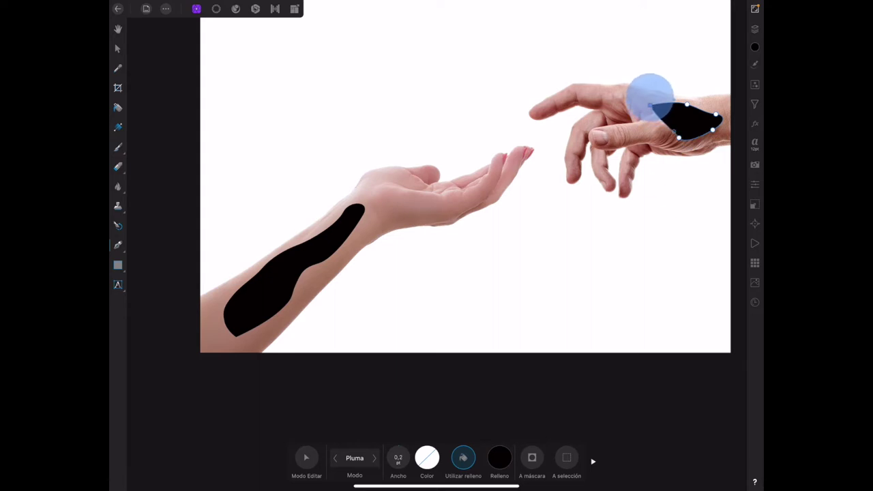
key("v")
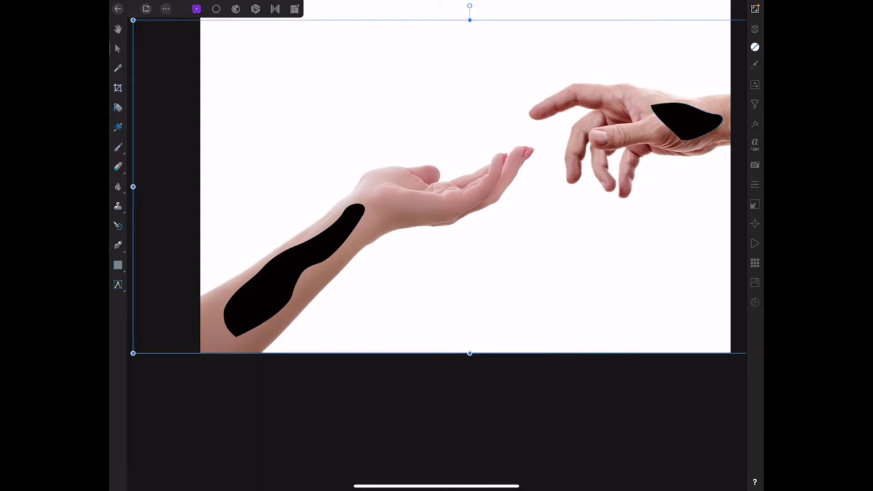
key("Escape")
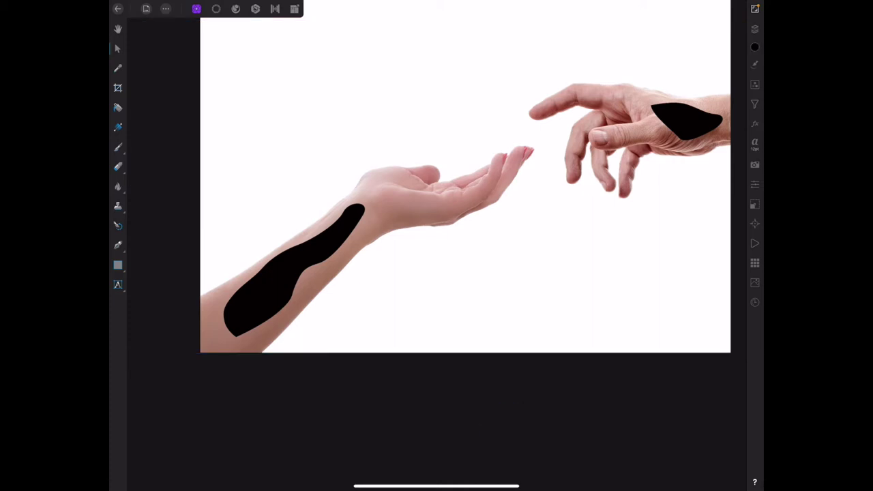
left_click(754, 28)
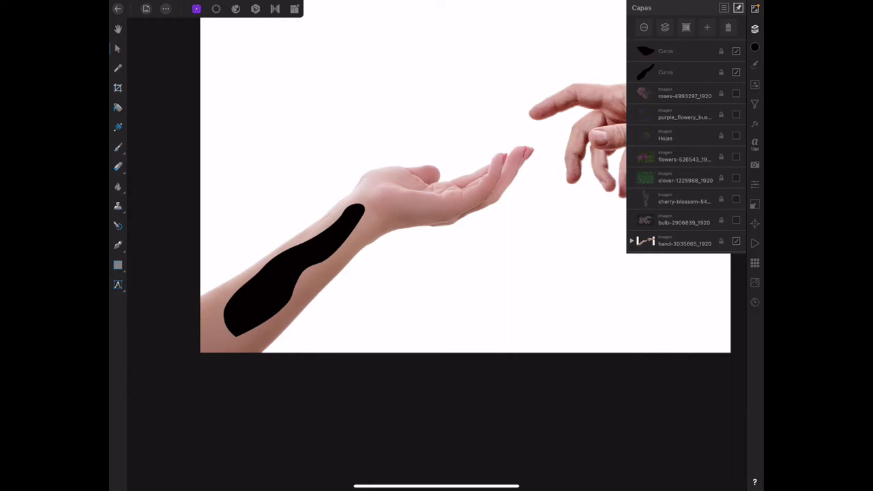
Show the clover layer, clip it into the Curva forearm shape, and rotate and scale it along the arm.
left_click(736, 178)
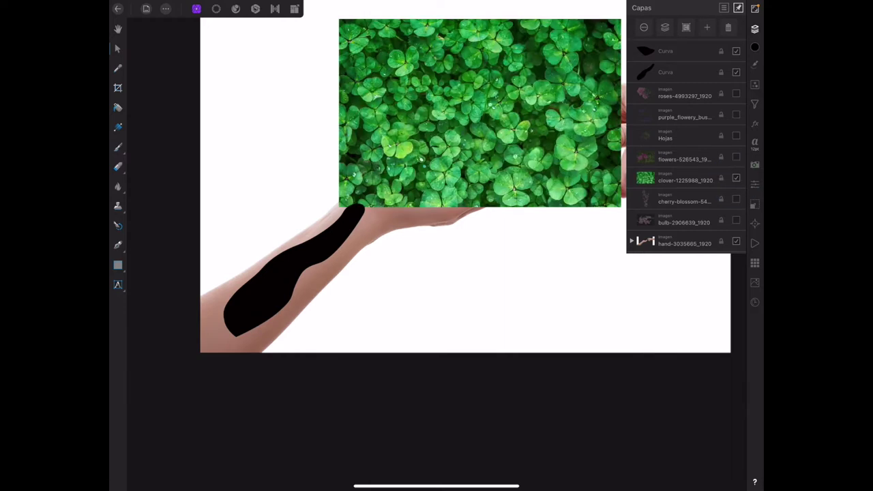
left_click(682, 179)
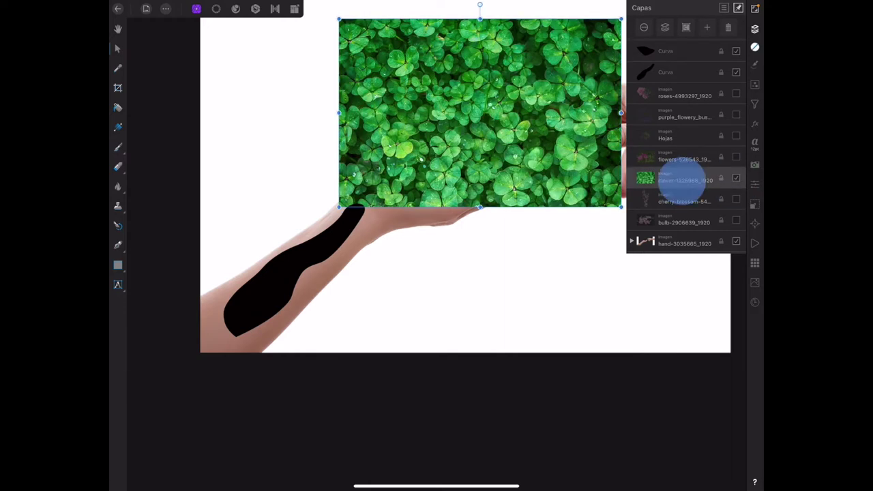
left_click_drag(682, 178, 660, 71)
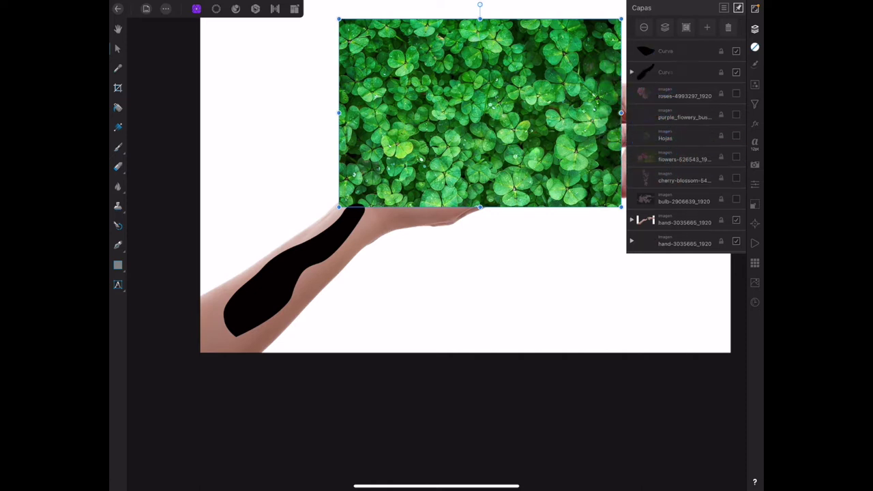
left_click_drag(661, 71, 662, 74)
left_click_drag(509, 122, 371, 269)
mouse_move(335, 156)
left_mouse_down()
mouse_move(278, 153)
mouse_move(260, 178)
left_mouse_up()
left_click_drag(383, 304, 376, 308)
left_click_drag(357, 100, 335, 184)
left_click_drag(366, 320, 348, 279)
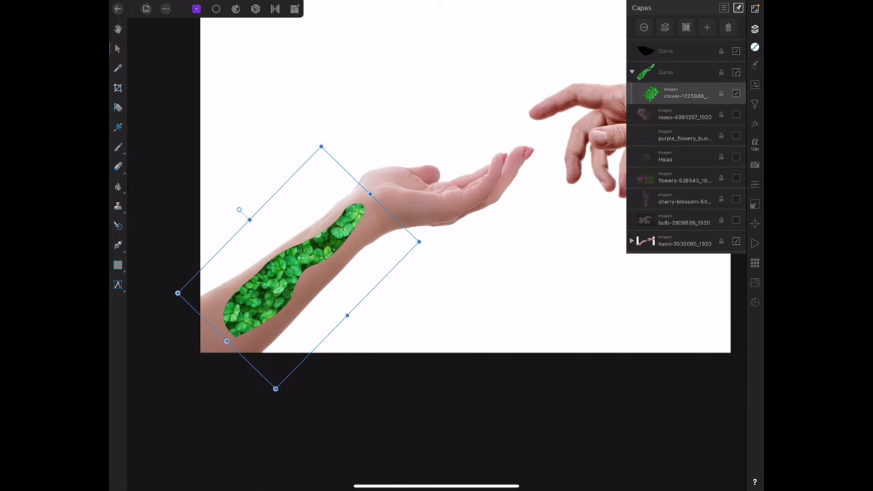
left_click(675, 157)
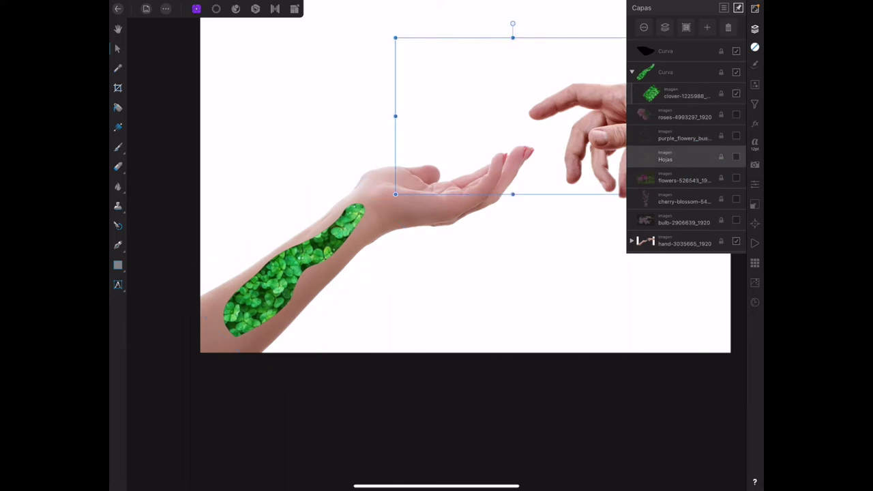
Make the cherry blossom, pink flowers, pink rose, fern and purple bush layers visible.
left_click(736, 199)
left_click(736, 220)
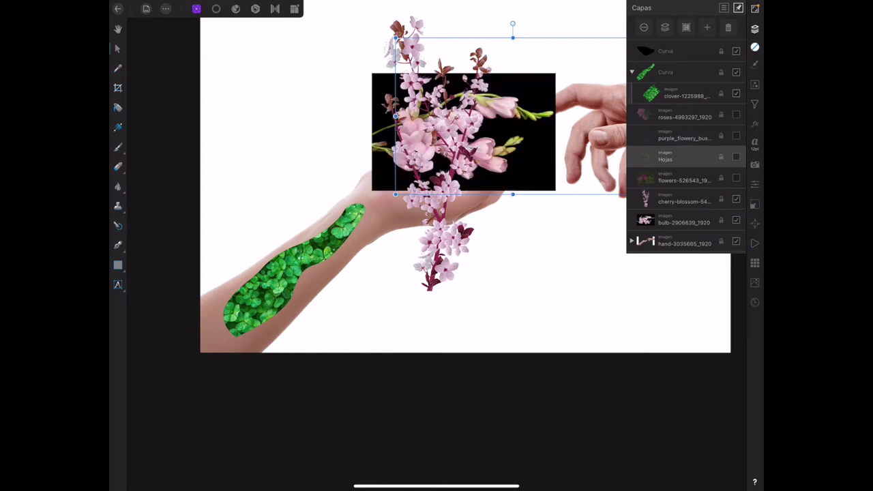
left_click(736, 178)
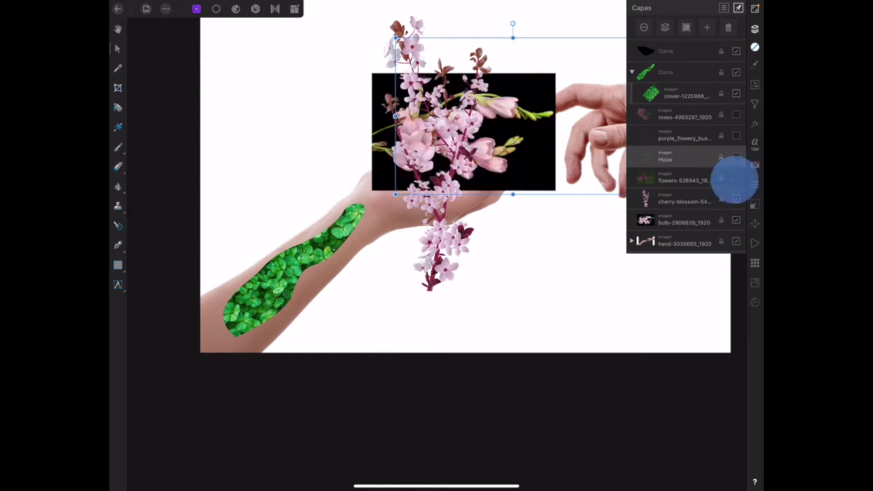
left_click(736, 156)
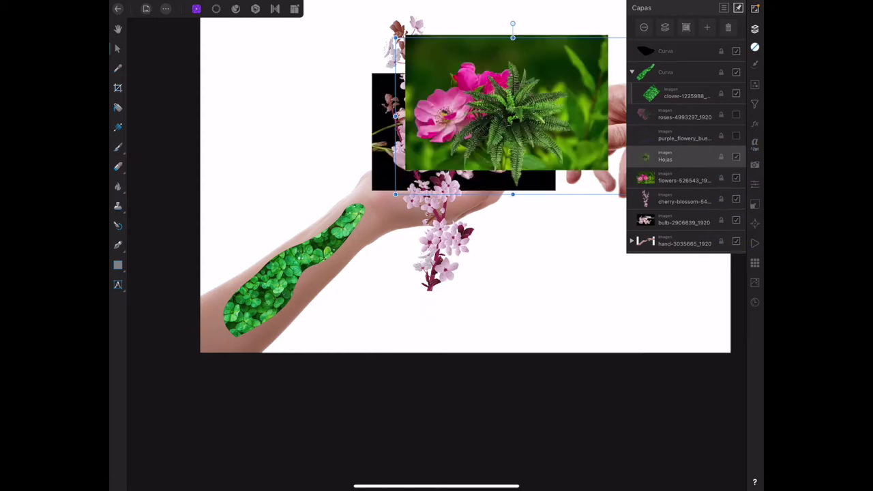
left_click(737, 136)
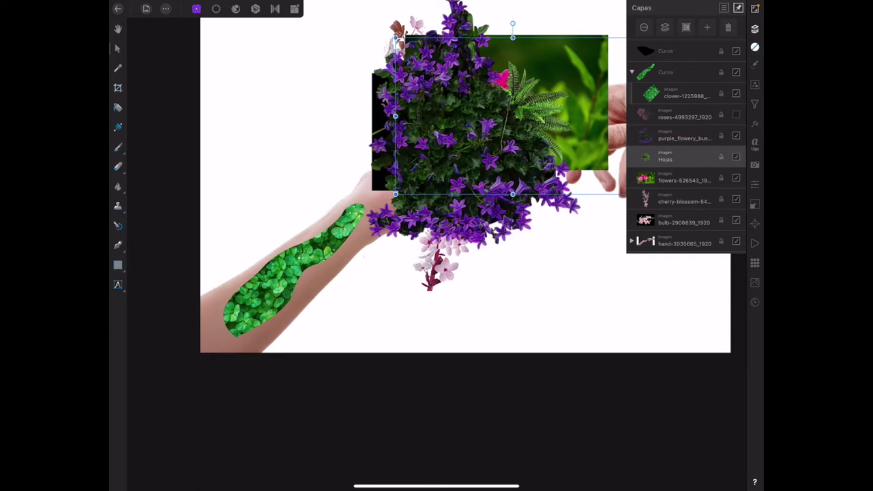
Shrink the purple bush below the right hand and move the fern to the lower centre.
left_click(684, 138)
scroll(492, 218, "down", 5)
left_click_drag(484, 160, 419, 234)
mouse_move(368, 295)
left_mouse_down()
mouse_move(439, 334)
mouse_move(530, 335)
mouse_move(539, 317)
left_mouse_up()
left_click(464, 237)
left_click_drag(468, 224, 472, 341)
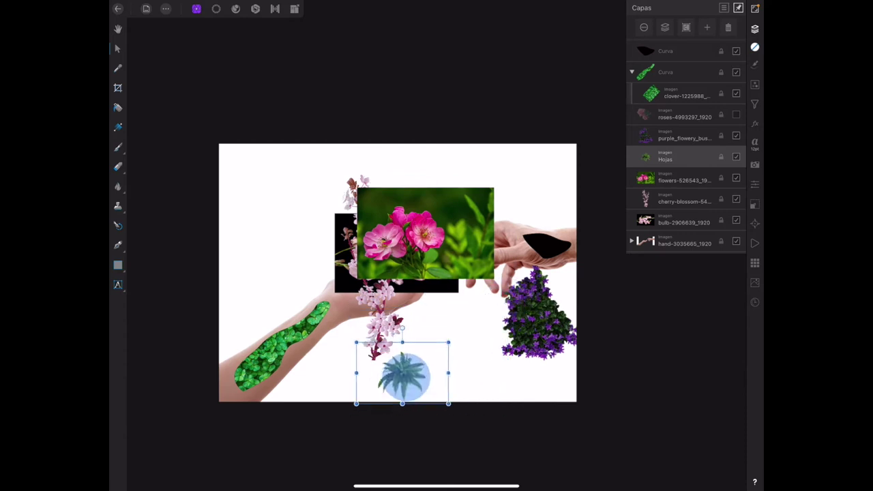
left_click_drag(472, 341, 520, 334)
Position the pink rose right, the cherry blossom left on the arm, and the pink flowers above the hand.
left_click(425, 232)
left_click_drag(505, 218, 533, 216)
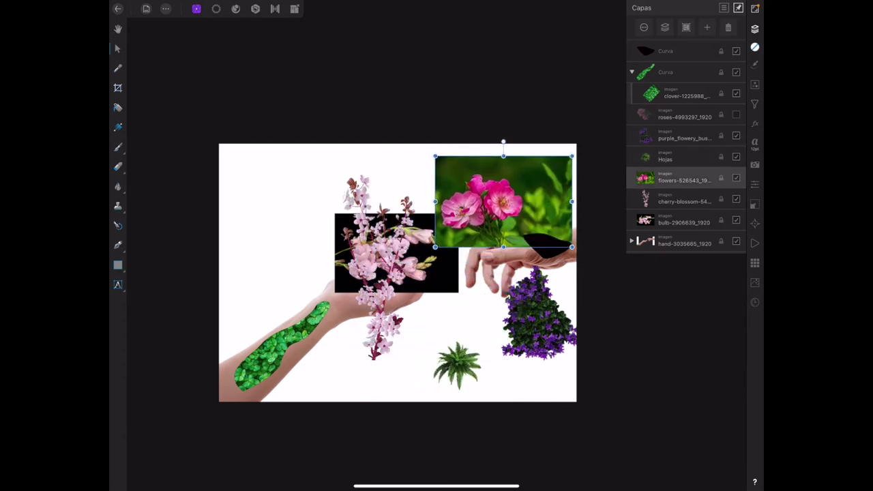
left_click_drag(379, 328, 273, 330)
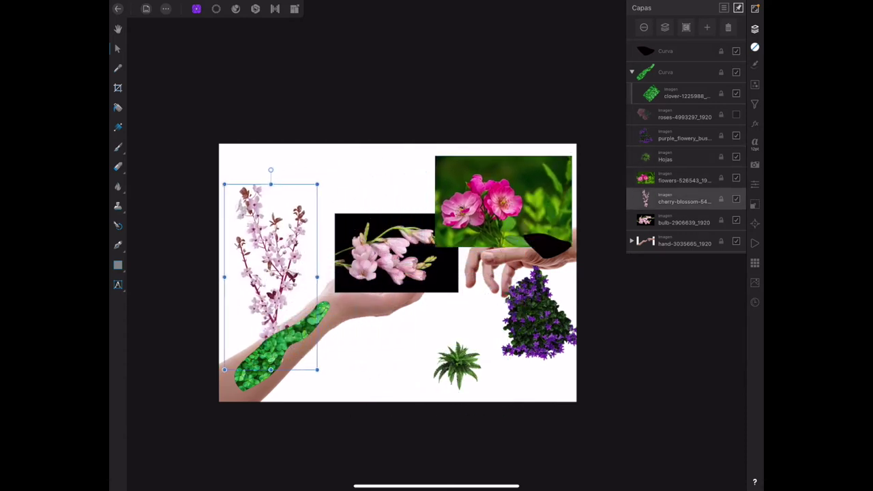
left_click_drag(409, 266, 368, 219)
left_click(504, 201)
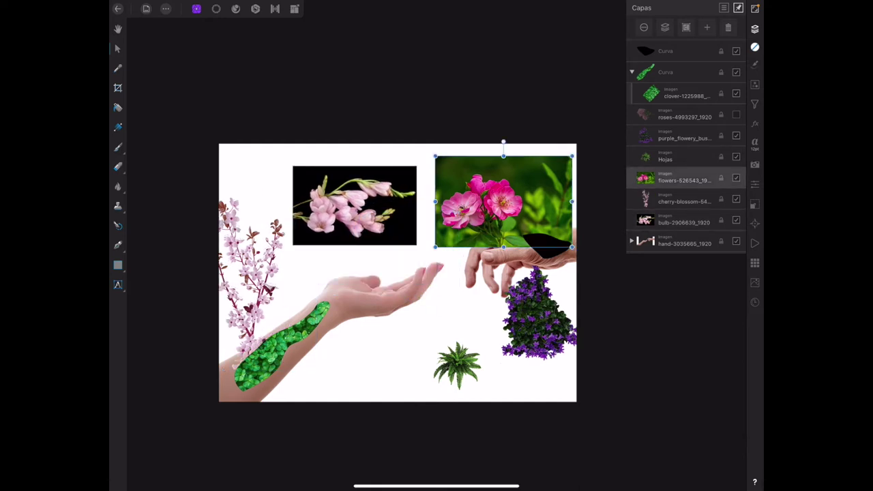
left_click(355, 205)
left_click(504, 201)
left_click(216, 8)
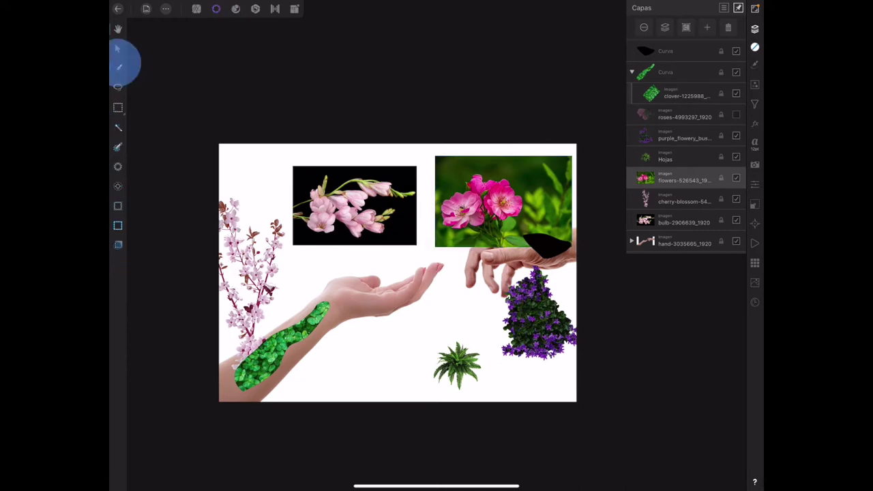
Brush-select the freesia blooms, trim the edges, and refine the selection into a Mask on that layer.
left_click(117, 68)
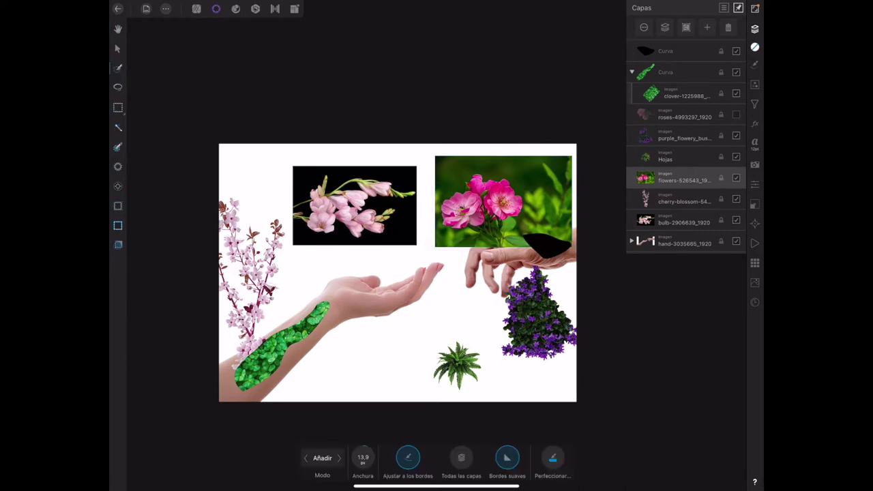
scroll(398, 273, "up", 5)
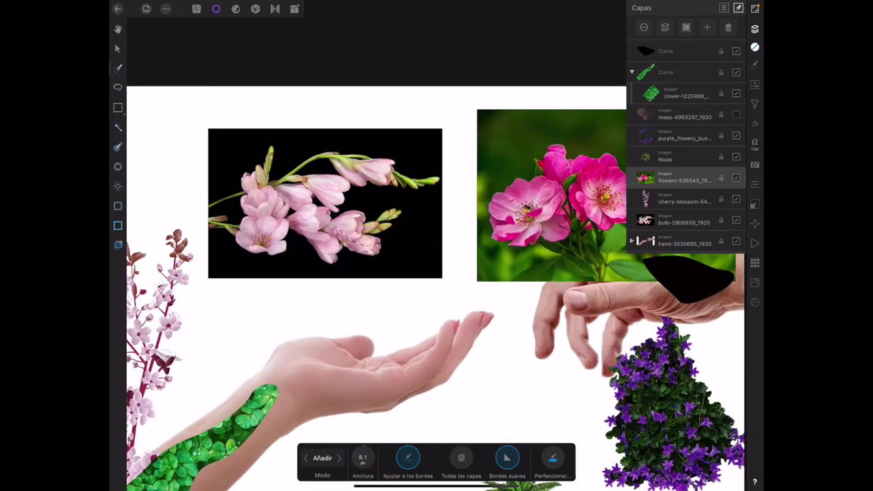
left_click(684, 222)
mouse_move(311, 185)
left_mouse_down()
mouse_move(389, 216)
mouse_move(350, 172)
left_mouse_up()
left_click_drag(300, 204, 242, 228)
left_click_drag(312, 171, 331, 165)
left_click_drag(223, 210, 214, 209)
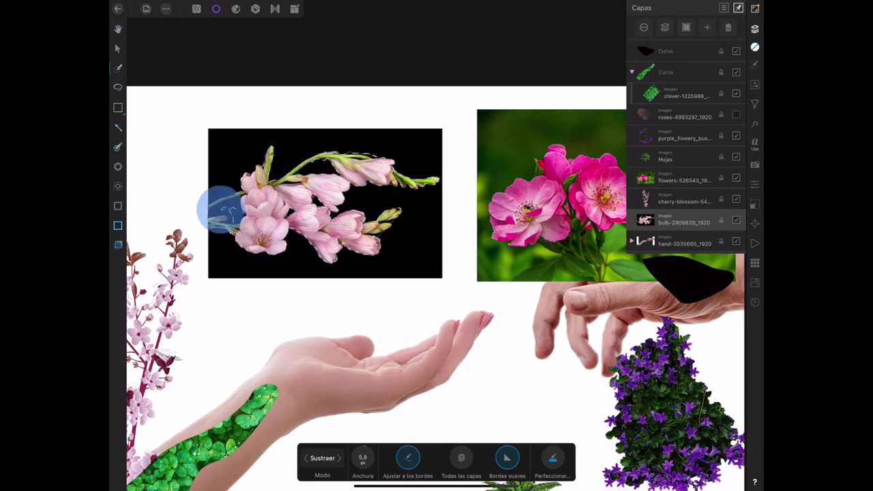
left_click(552, 459)
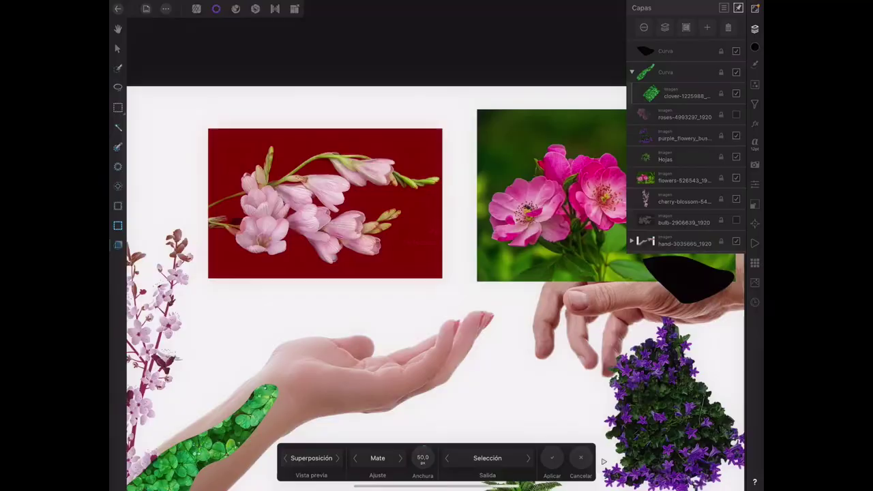
left_click(528, 457)
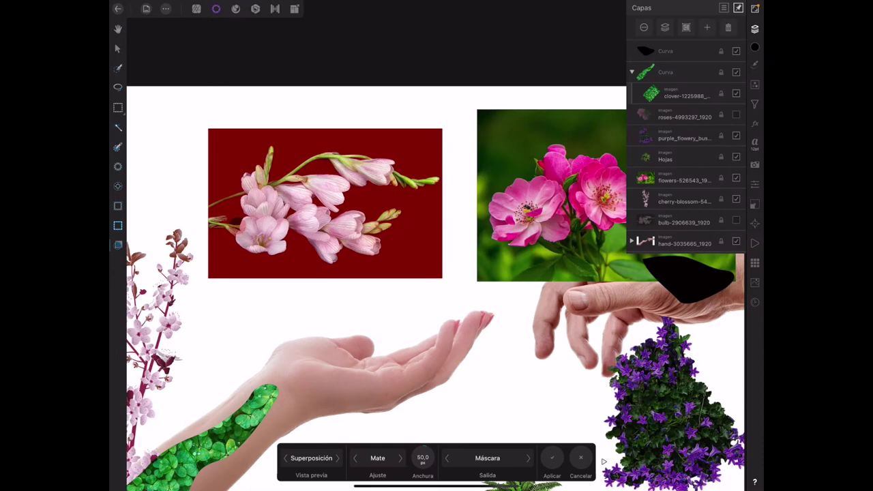
left_click(552, 458)
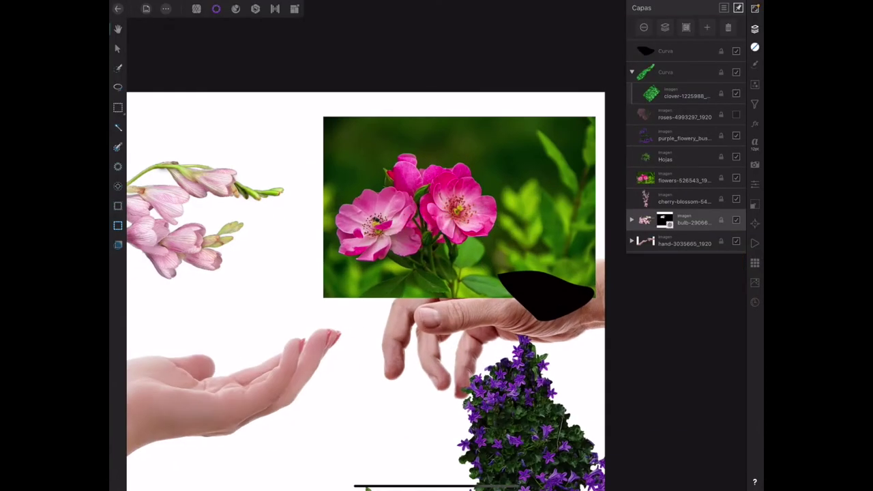
Select the pink roses on their layer and refine the selection into a mask.
left_click(683, 179)
left_click_drag(464, 211, 413, 213)
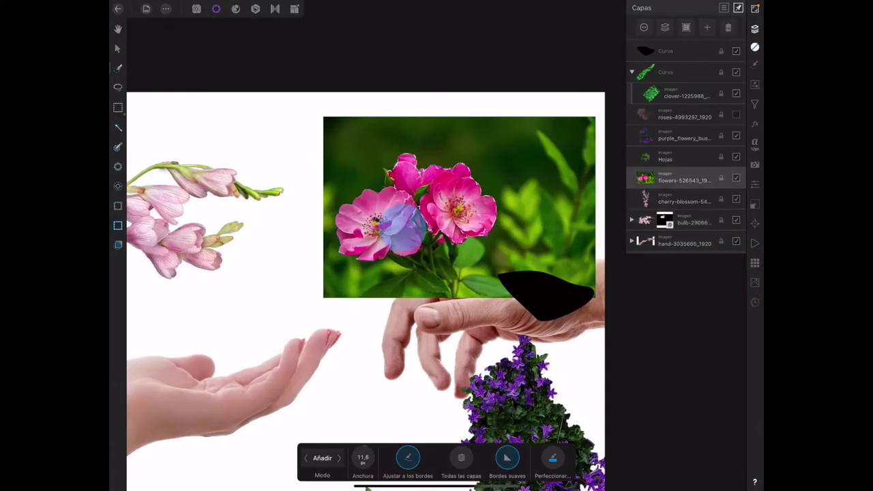
left_click(553, 458)
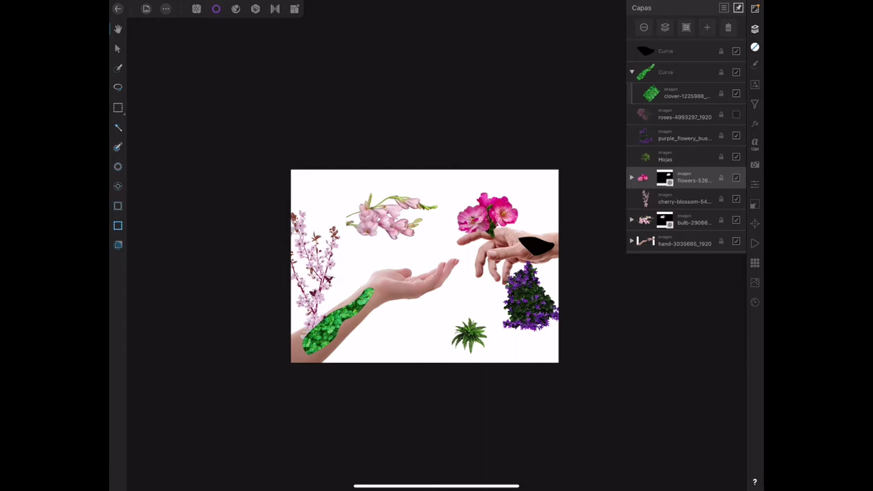
Multi-select the cherry blossom, freesia and rose layers and duplicate all three.
left_click(683, 198)
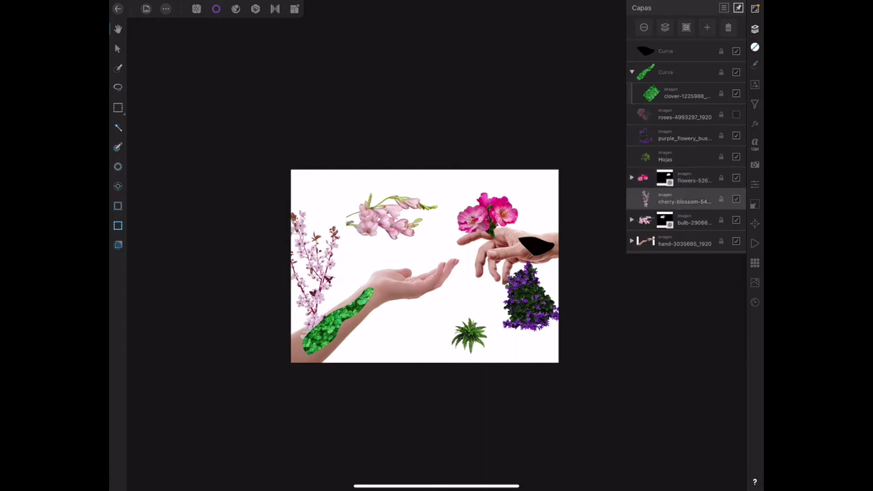
left_click(643, 219)
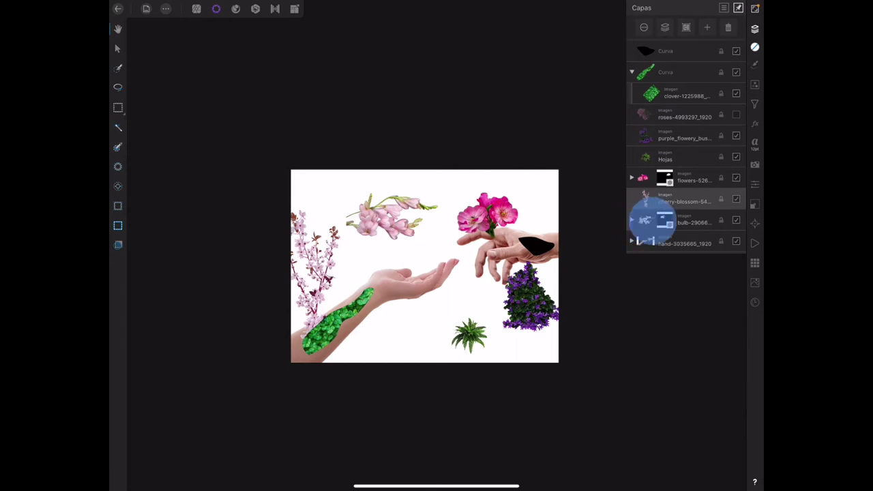
left_click(643, 177)
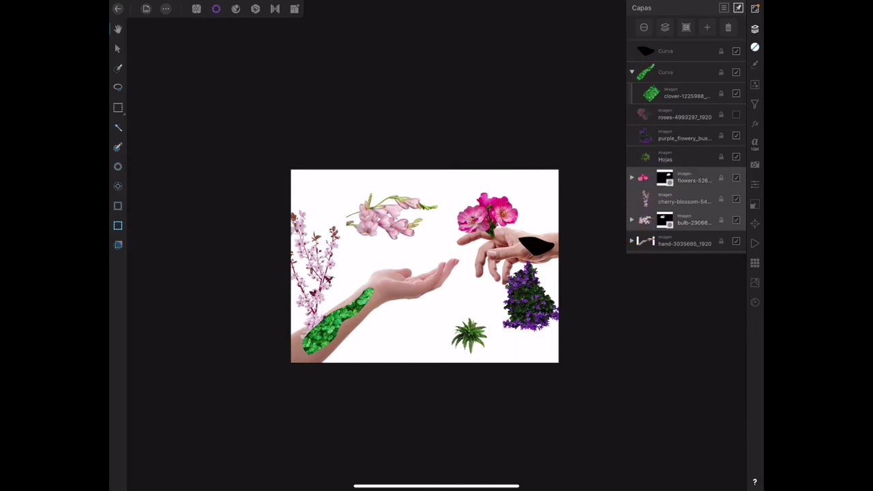
left_click(165, 9)
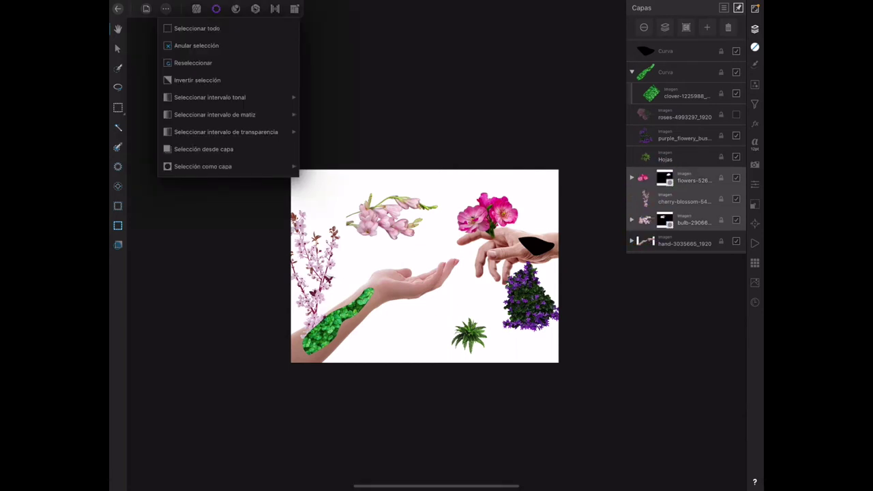
left_click(196, 9)
left_click(184, 28)
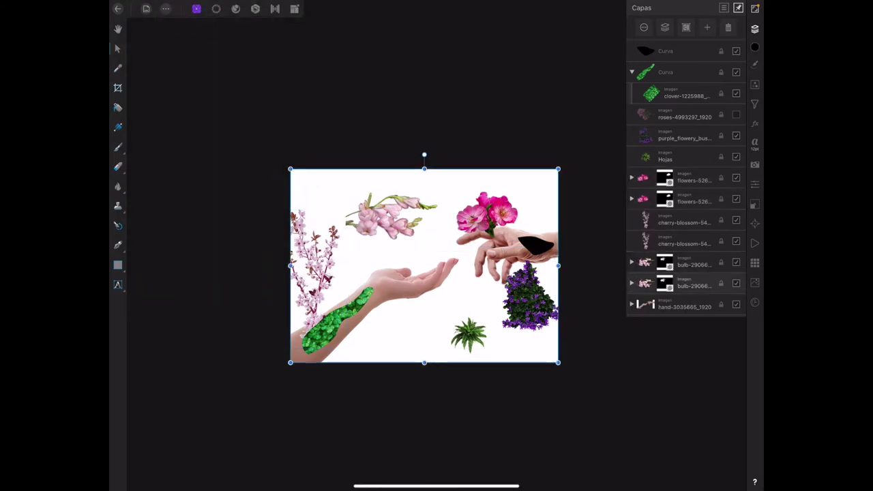
scroll(411, 290, "up", 1)
scroll(410, 265, "up", 2)
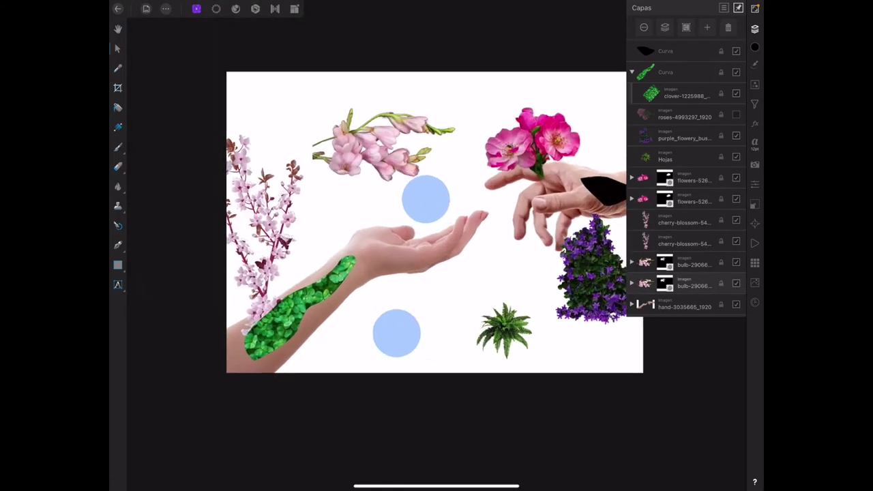
Clip the cherry blossom into the arm cut-out, shrunk and rotated onto the wrist area.
scroll(426, 273, "up", 2)
scroll(436, 273, "up", 1)
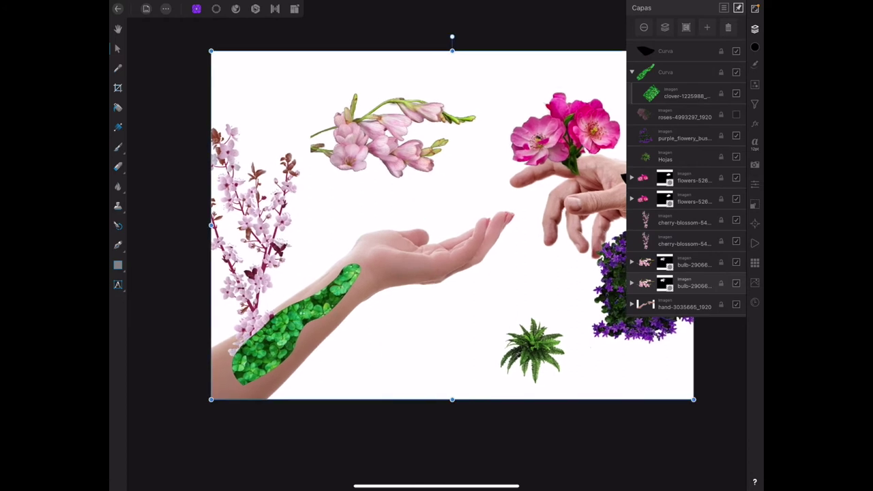
left_click(676, 222)
left_click_drag(675, 221, 672, 72)
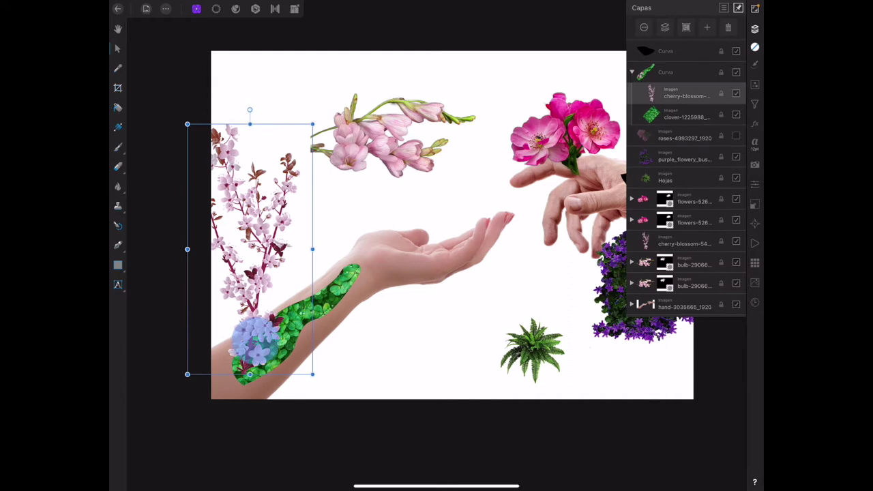
left_click_drag(253, 341, 339, 324)
left_click_drag(393, 110, 337, 269)
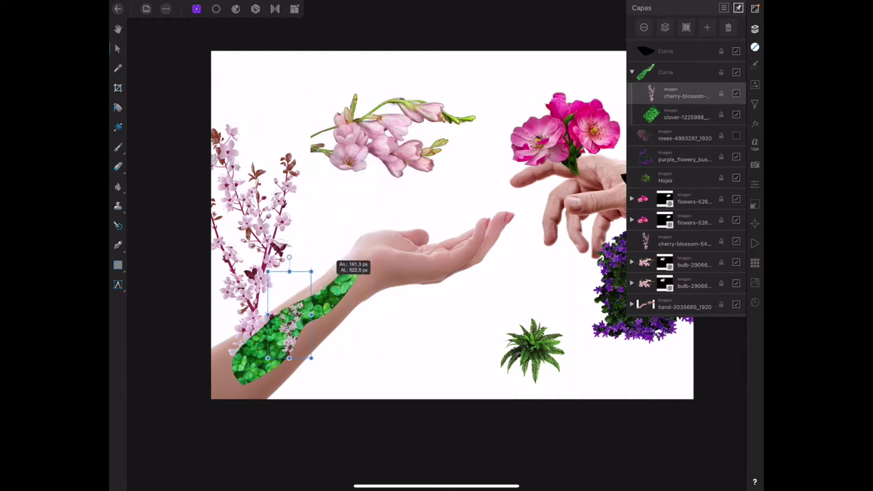
left_click_drag(348, 302, 355, 307)
mouse_move(365, 234)
left_mouse_down()
mouse_move(362, 249)
mouse_move(359, 230)
left_mouse_up()
left_click_drag(348, 281, 346, 285)
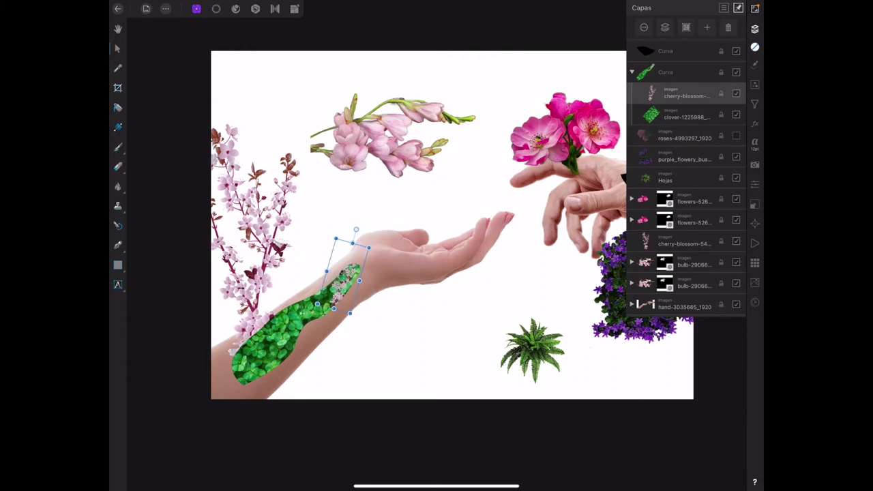
Clip the pink roses into the arm cut-out, shrunk and moved toward the wrist.
left_click(662, 205)
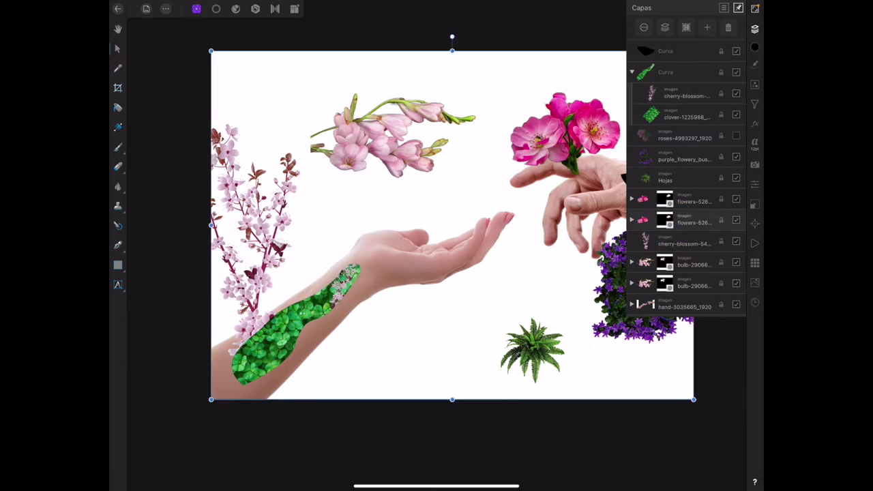
left_click_drag(693, 200, 692, 72)
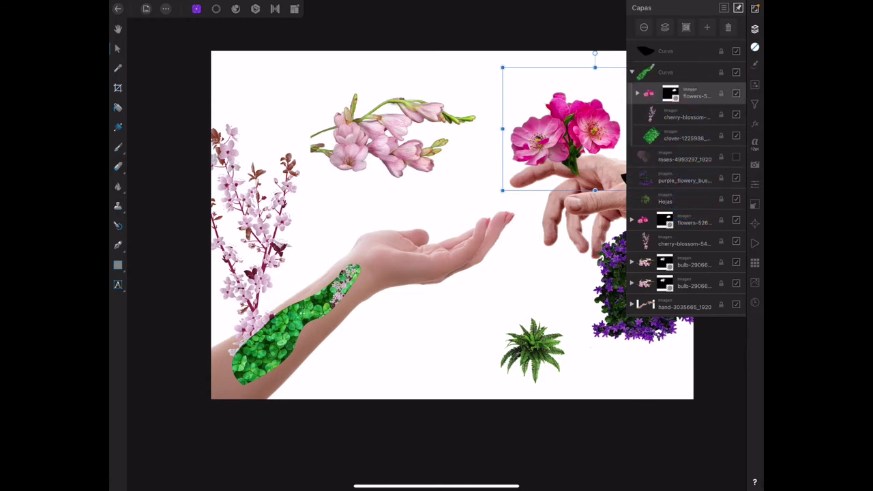
mouse_move(555, 127)
left_mouse_down()
mouse_move(321, 317)
mouse_move(303, 311)
left_mouse_up()
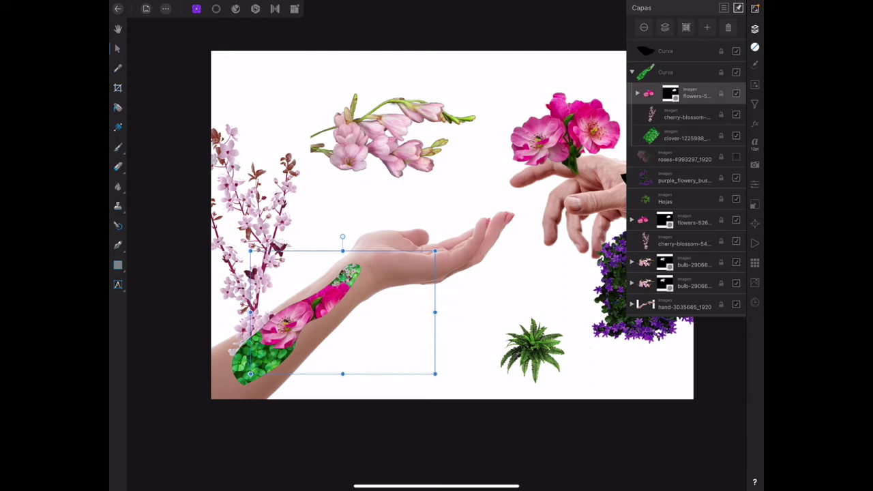
left_click_drag(435, 251, 355, 292)
left_click_drag(273, 347, 317, 315)
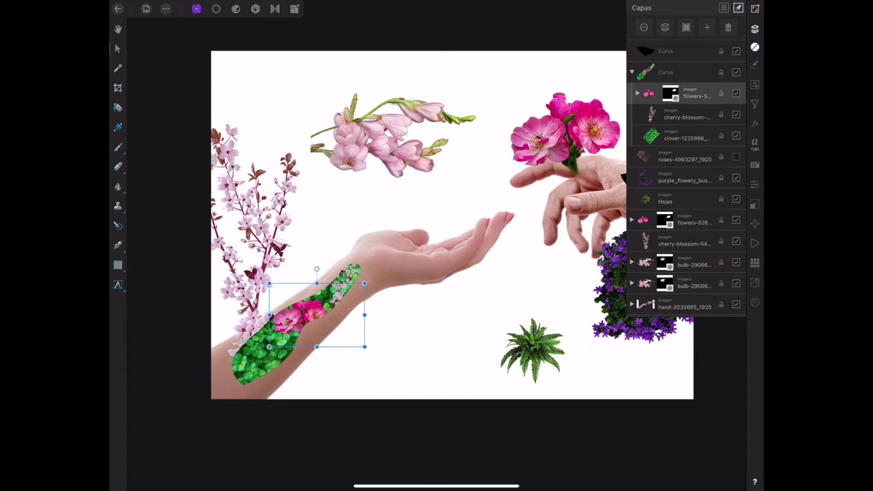
Clip the freesia copy into the arm group on the lower forearm.
left_click(678, 285)
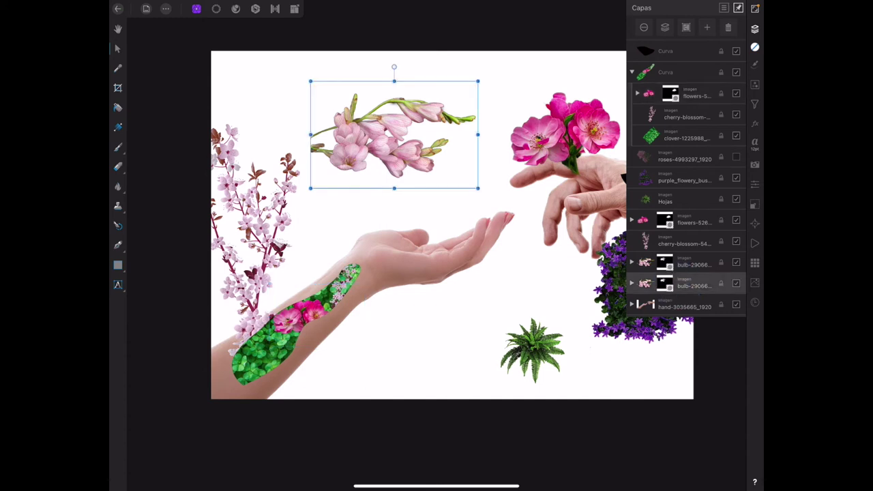
left_click_drag(696, 285, 682, 78)
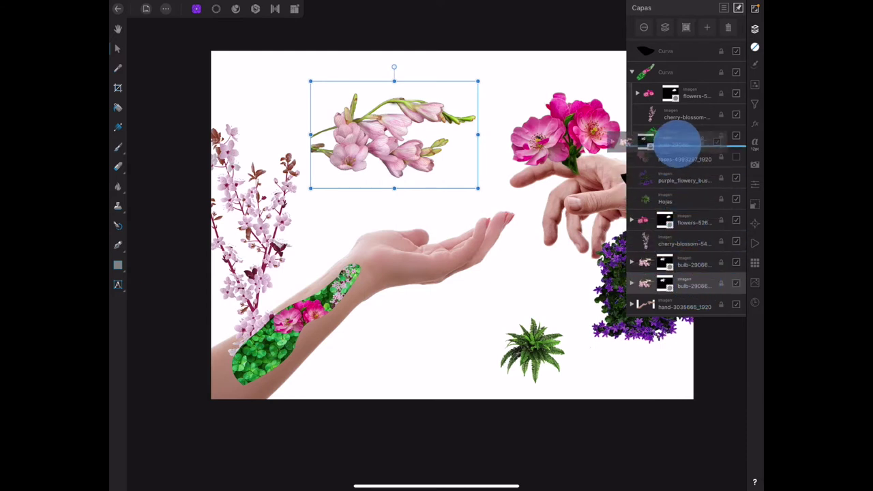
mouse_move(341, 155)
left_mouse_down()
mouse_move(353, 312)
mouse_move(297, 344)
mouse_move(258, 309)
mouse_move(290, 365)
left_mouse_up()
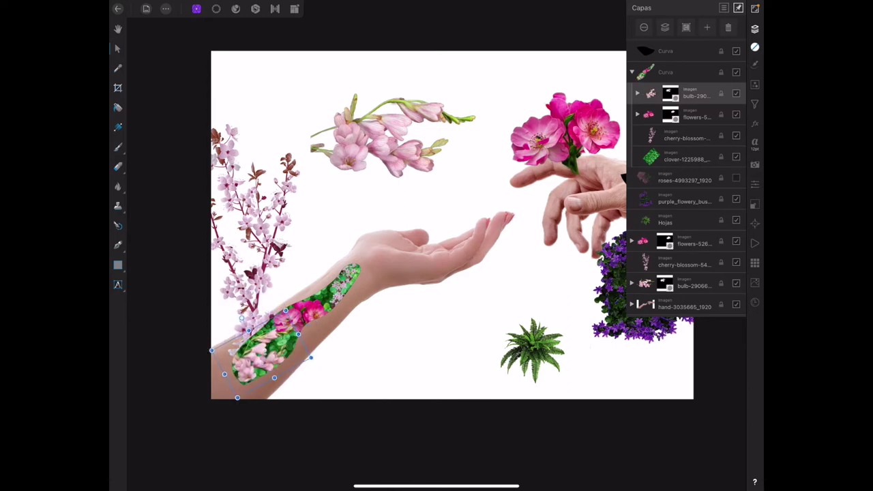
Arrange the loose blossom, freesia and roses along the top edge, then select the flower-filled arm.
left_click_drag(259, 253, 310, 151)
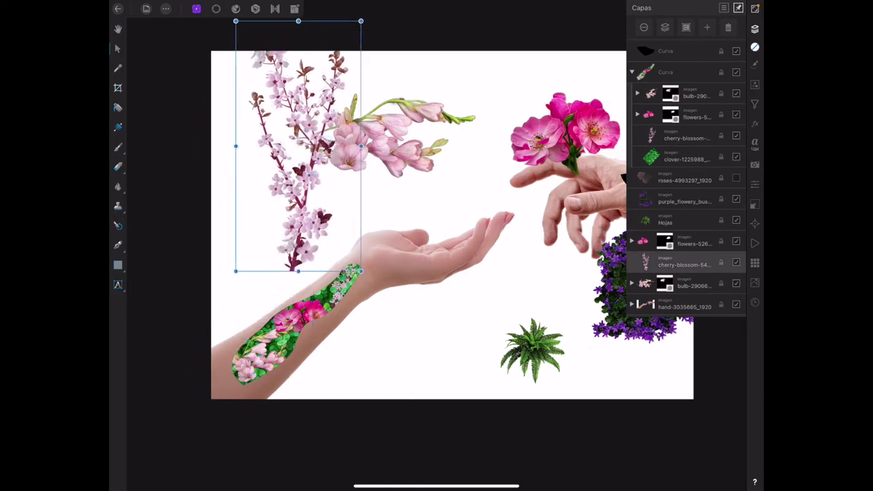
left_click_drag(358, 24, 299, 147)
left_click_drag(273, 192, 288, 147)
left_click(360, 133)
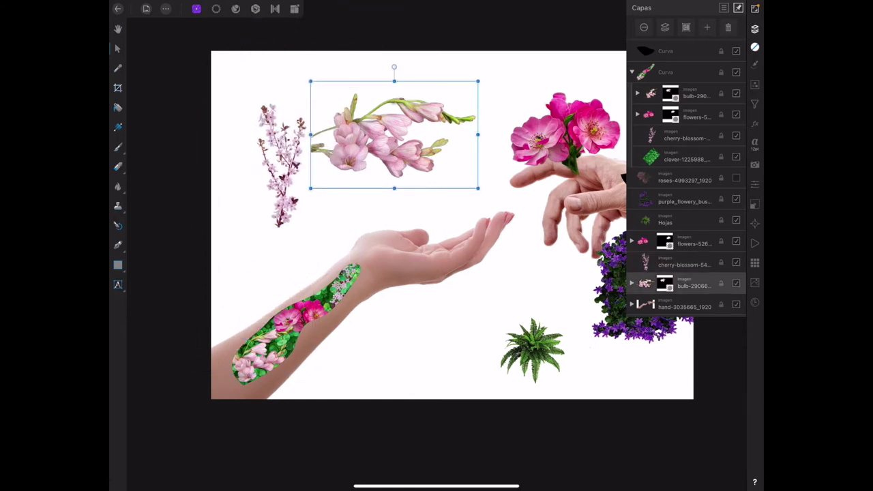
left_click_drag(478, 81, 448, 117)
left_click_drag(382, 153, 369, 120)
left_click(566, 126)
mouse_move(566, 127)
left_mouse_down()
mouse_move(504, 122)
mouse_move(474, 105)
left_mouse_up()
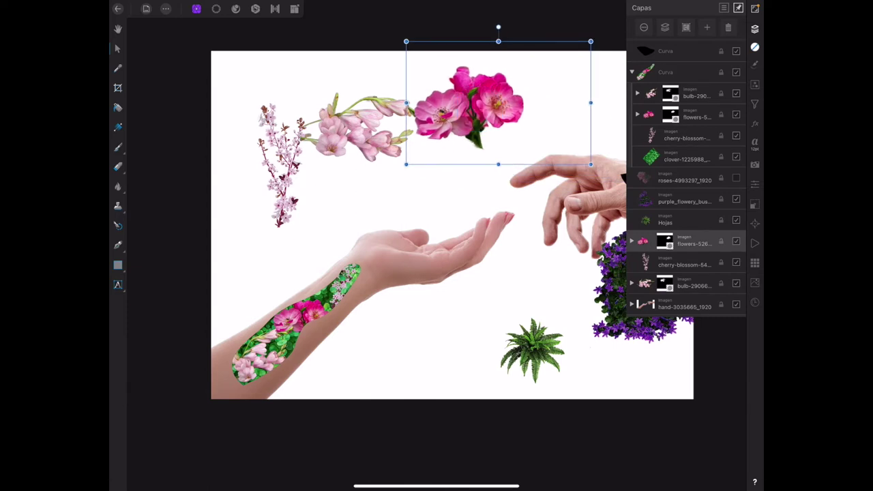
left_click(287, 334)
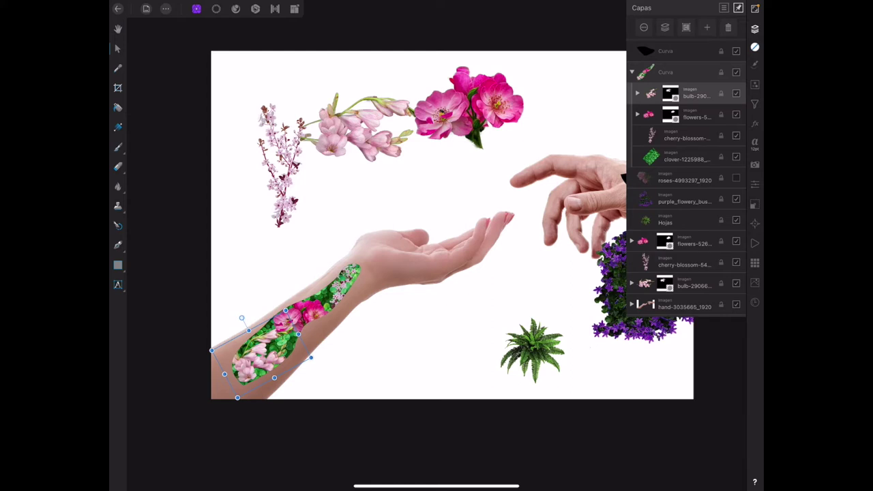
left_click(754, 85)
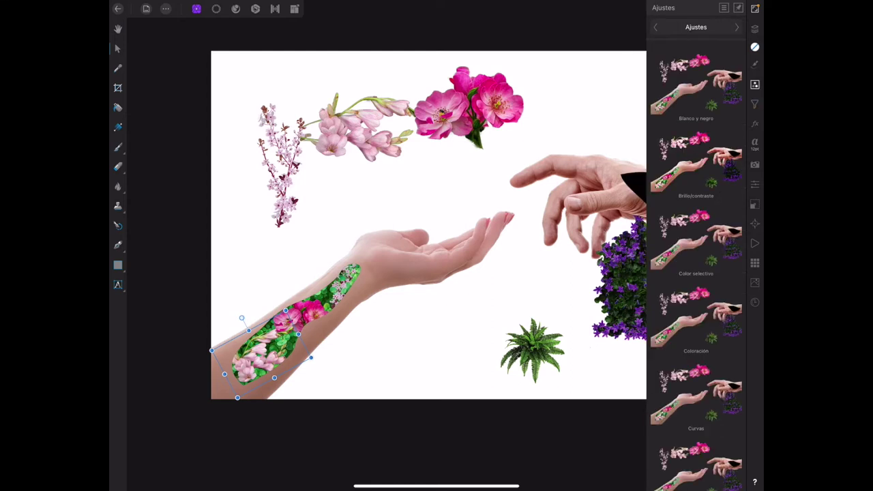
Add an HSL adjustment to the flower group with saturation -21% and luminance -18%.
scroll(721, 291, "down", 5)
scroll(721, 292, "down", 2)
left_click(721, 291)
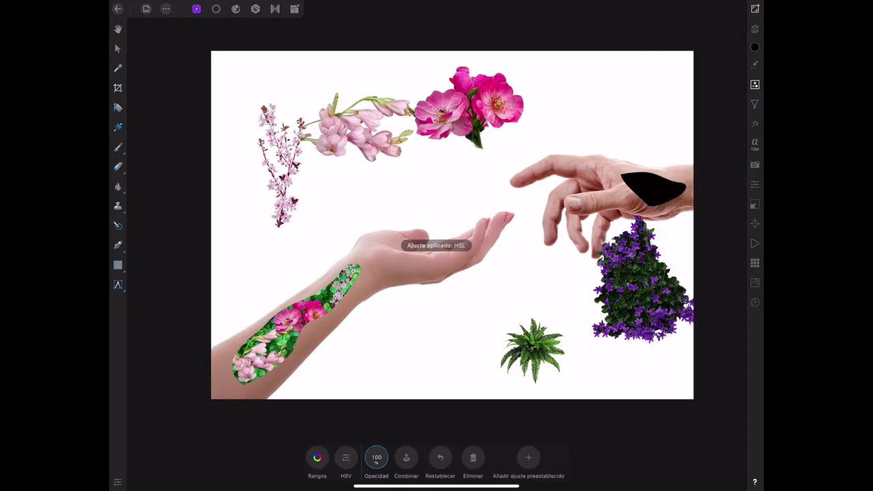
left_click(318, 457)
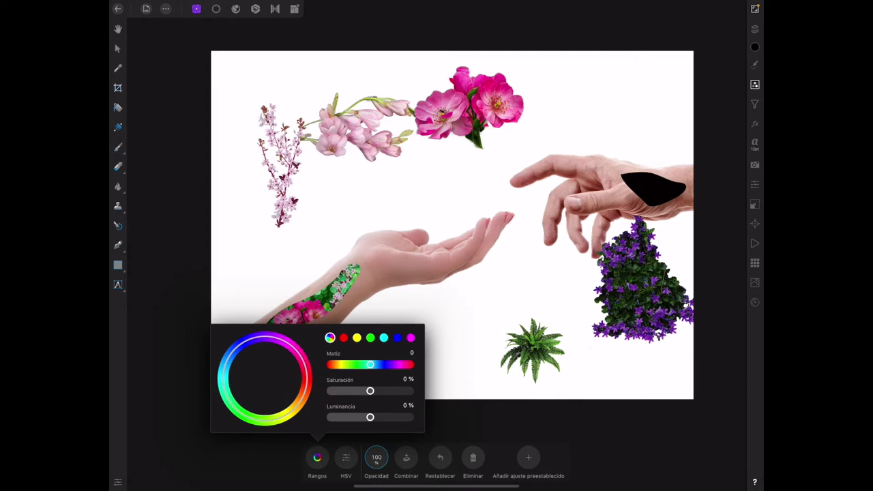
left_click_drag(370, 390, 362, 390)
left_click_drag(370, 417, 365, 417)
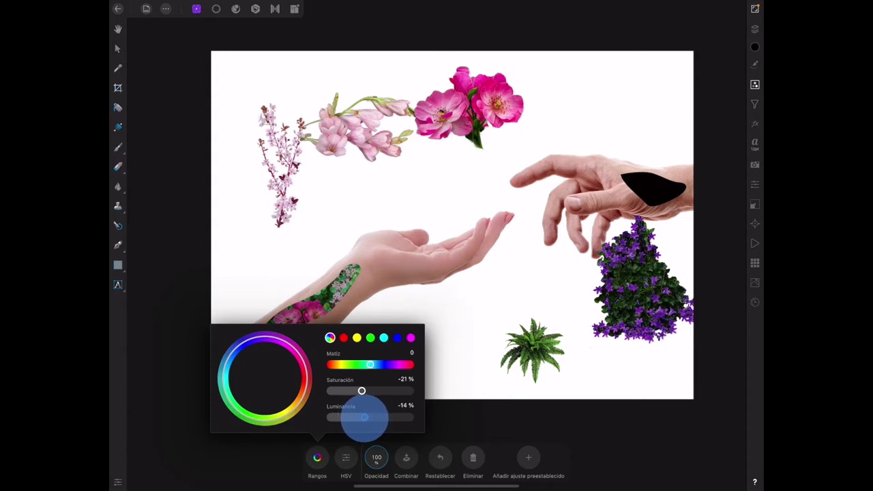
scroll(450, 225, "up", 2)
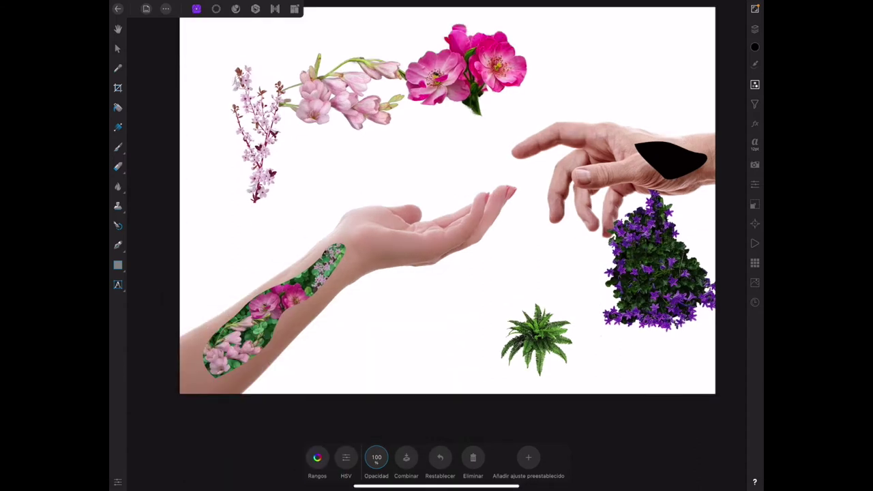
On a new pixel layer, paint a black 87.8 px brush stroke around the forearm cut-out edge.
left_click(754, 29)
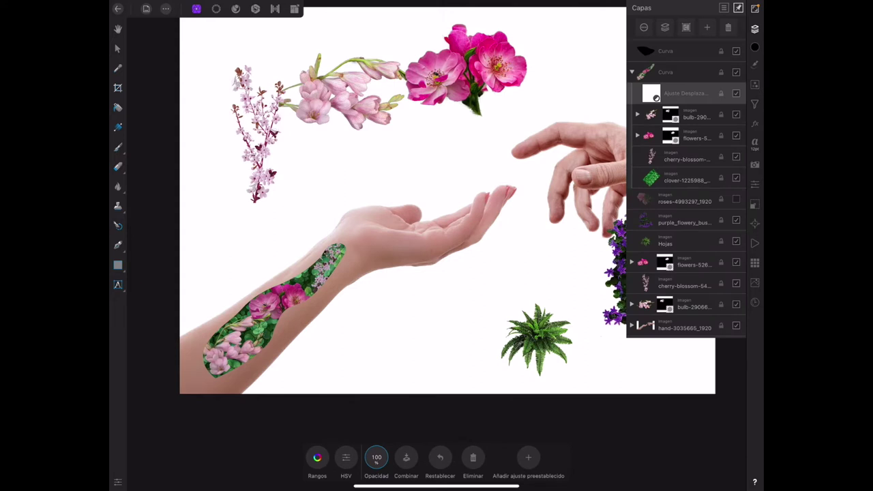
left_click(707, 27)
left_click(689, 60)
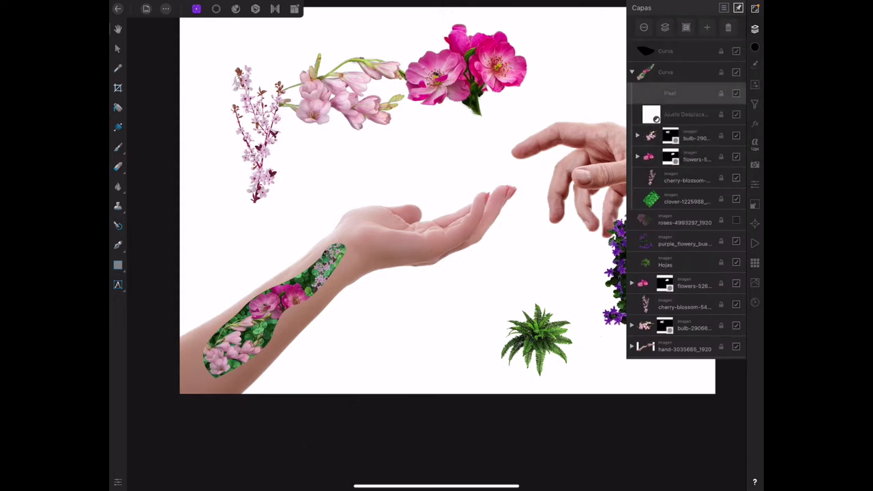
left_click(117, 146)
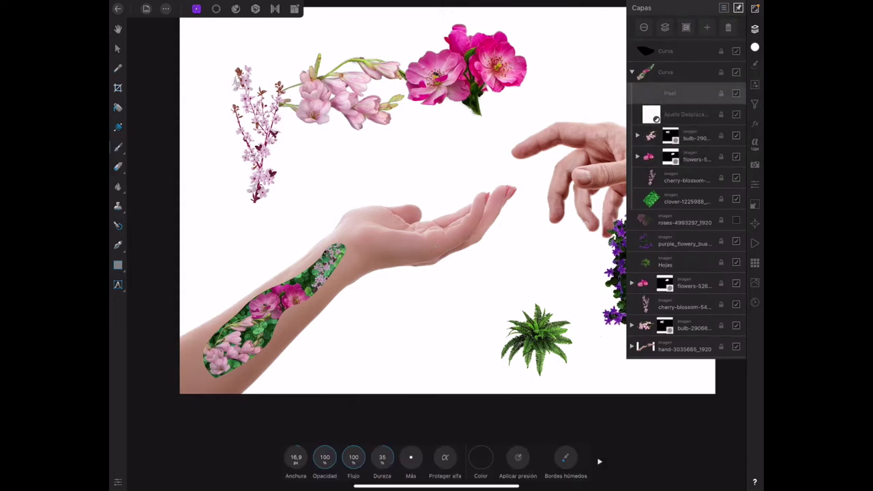
left_click(481, 457)
left_click_drag(459, 358, 457, 323)
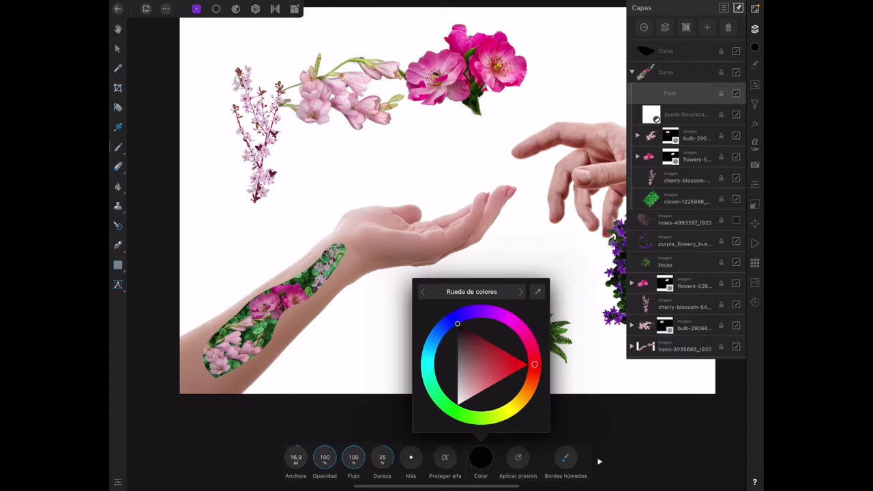
left_click(481, 457)
left_click_drag(296, 458, 368, 363)
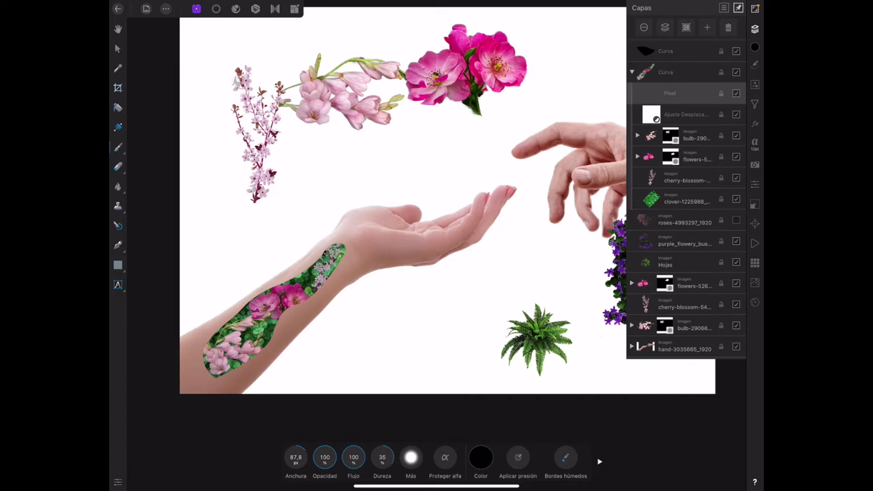
mouse_move(344, 250)
left_mouse_down()
mouse_move(324, 301)
mouse_move(296, 308)
mouse_move(228, 370)
mouse_move(204, 374)
mouse_move(195, 347)
mouse_move(211, 318)
mouse_move(331, 238)
mouse_move(341, 244)
left_mouse_up()
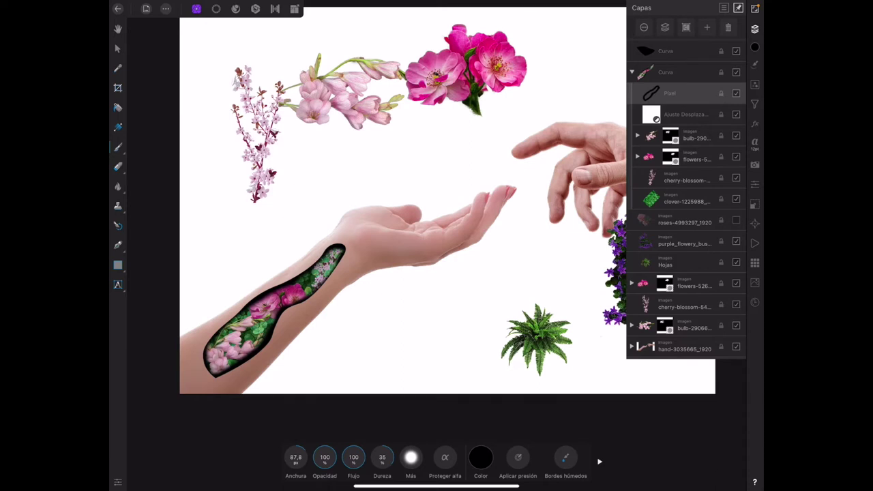
left_click(756, 124)
Blur the black stroke with an 8.9 px Gaussian blur, then select the forearm cut-out group.
left_click(730, 80)
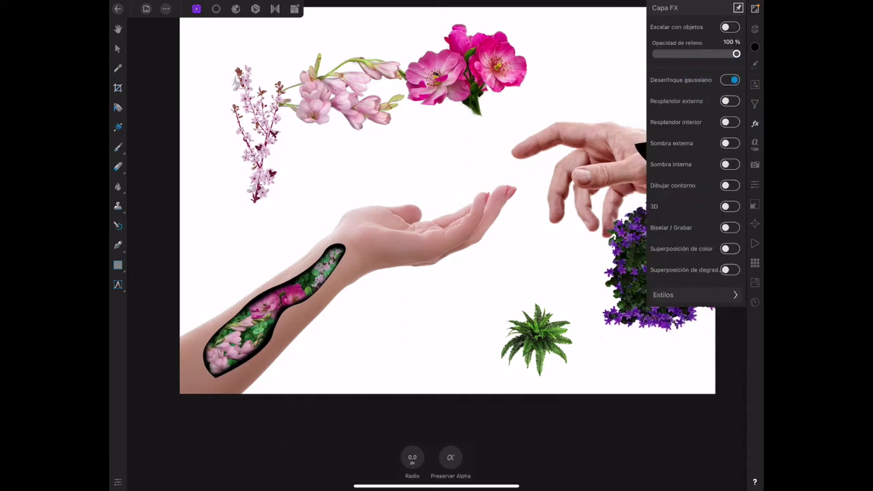
left_click(416, 456)
left_click_drag(415, 455, 423, 434)
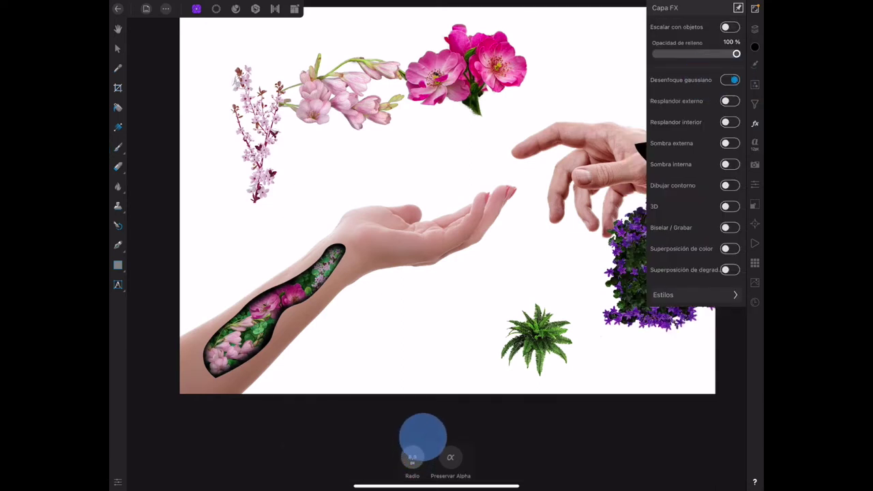
left_click(117, 48)
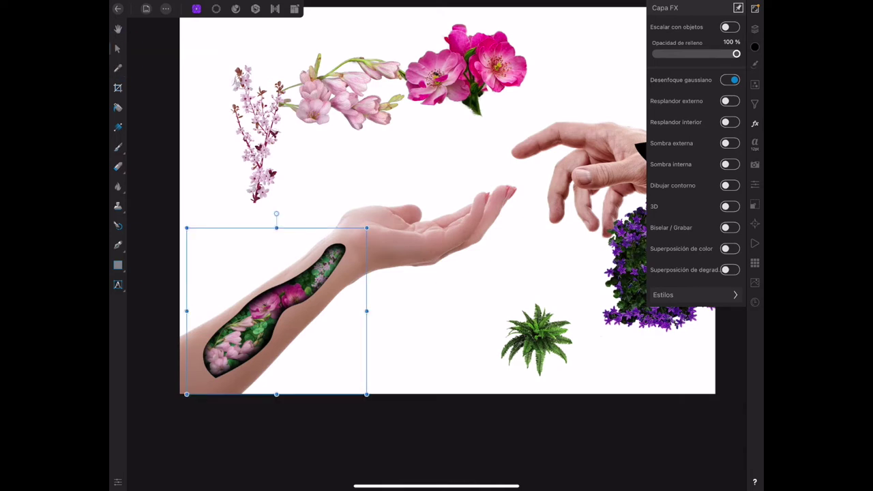
left_click(755, 29)
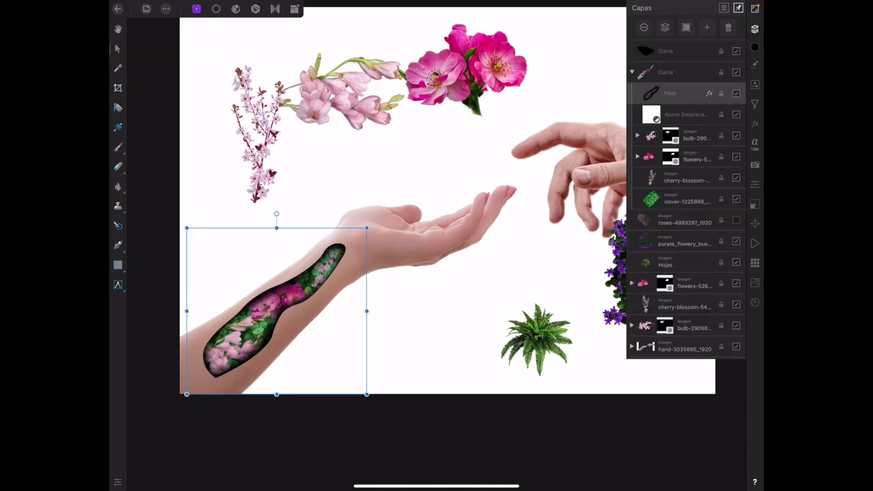
left_click(672, 72)
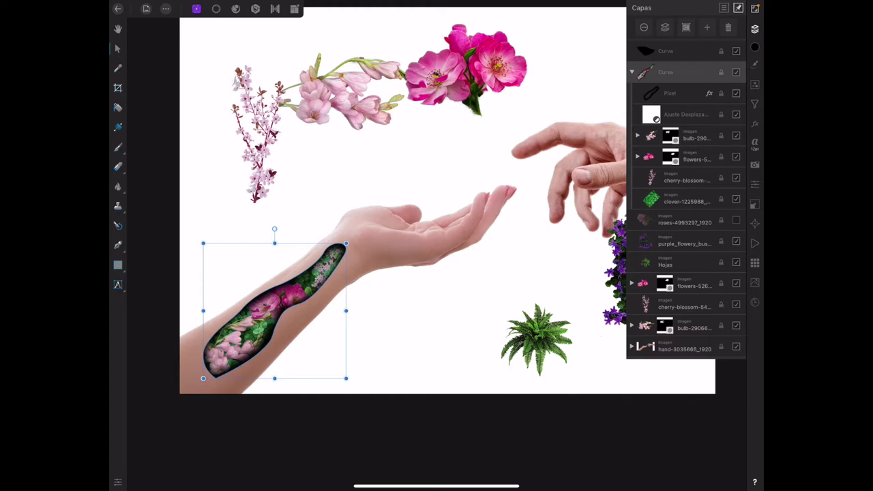
left_click(755, 124)
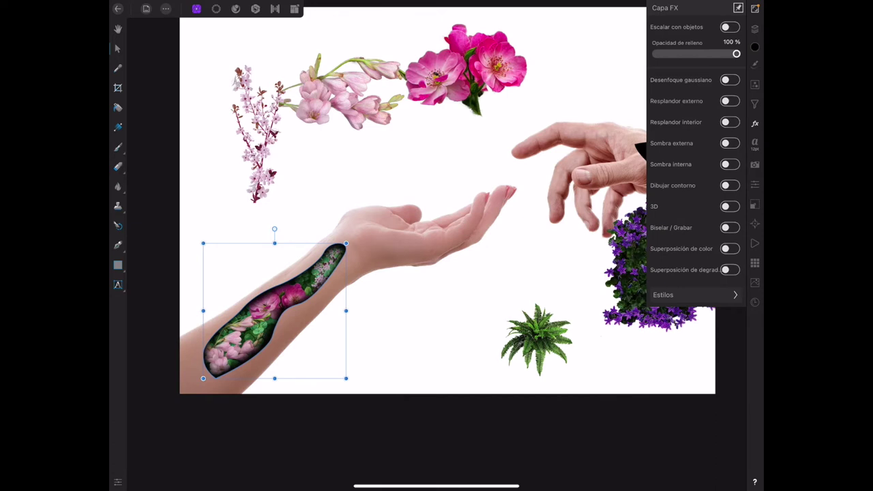
Enable a pillow bevel/emboss on the forearm cut-out, collapse its group, and select the right-hand shape.
left_click(729, 227)
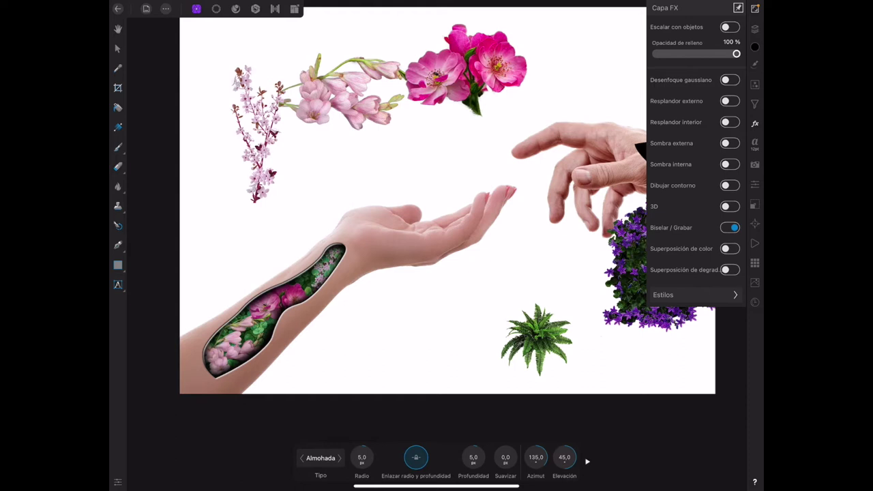
left_click(755, 124)
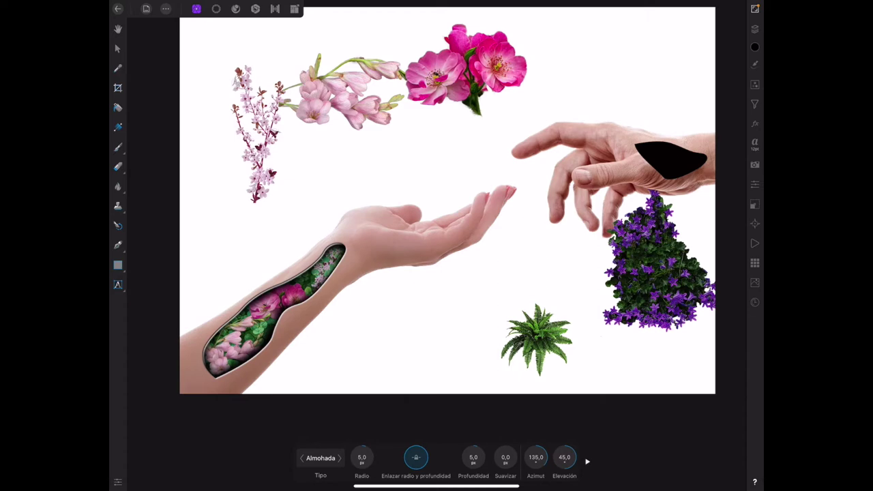
left_click_drag(667, 148, 604, 152)
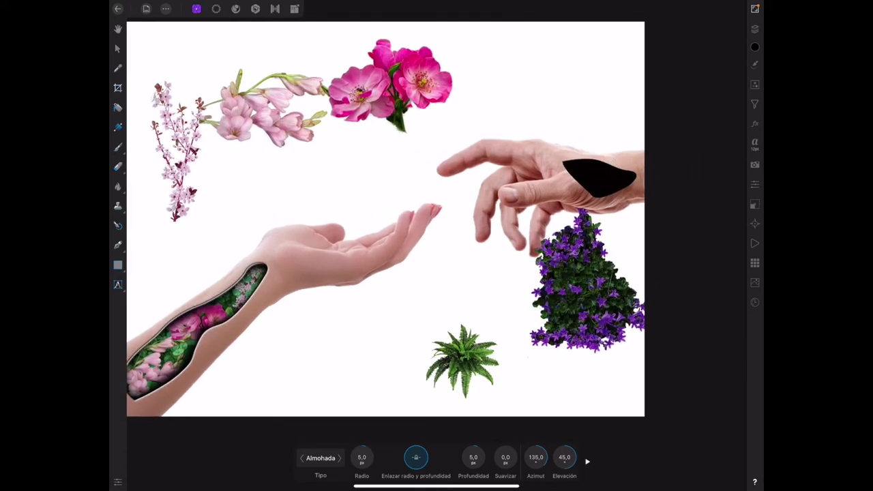
left_click(755, 28)
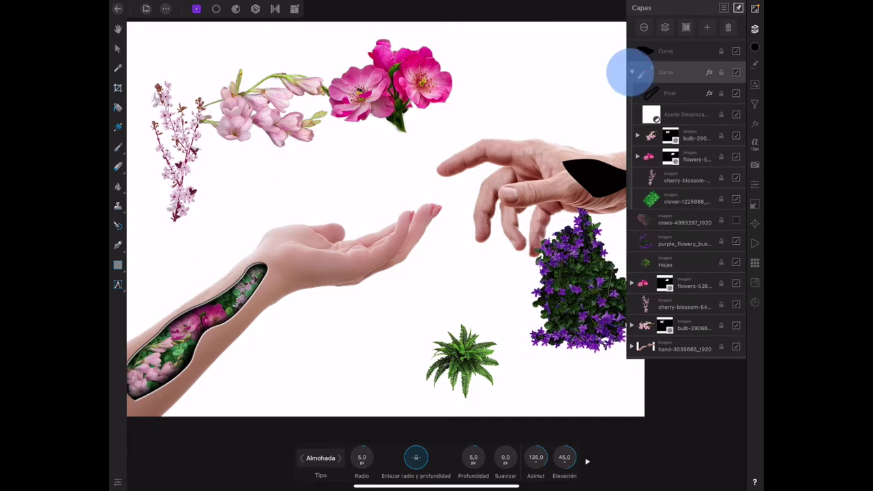
left_click(631, 72)
left_click(676, 51)
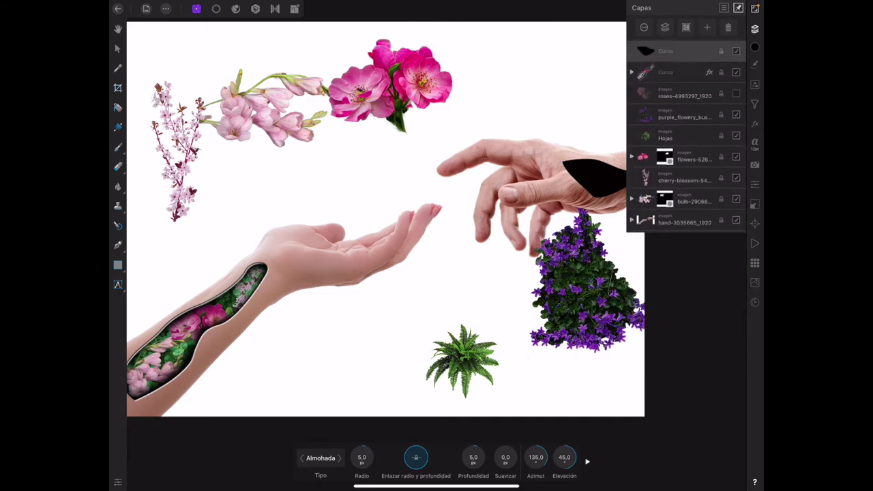
Clip the purple flowers into the right-hand shape, shrunk and rotated about 45° to fit.
scroll(498, 252, "up", 3)
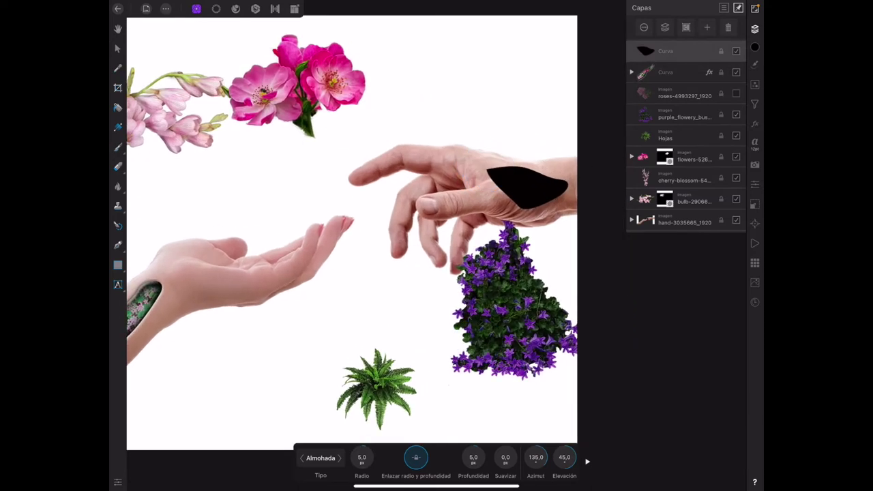
left_click(676, 116)
left_click_drag(680, 113, 686, 49)
left_click_drag(529, 292, 552, 205)
left_click_drag(616, 97, 566, 158)
left_click_drag(521, 241, 543, 217)
left_click_drag(540, 116, 471, 141)
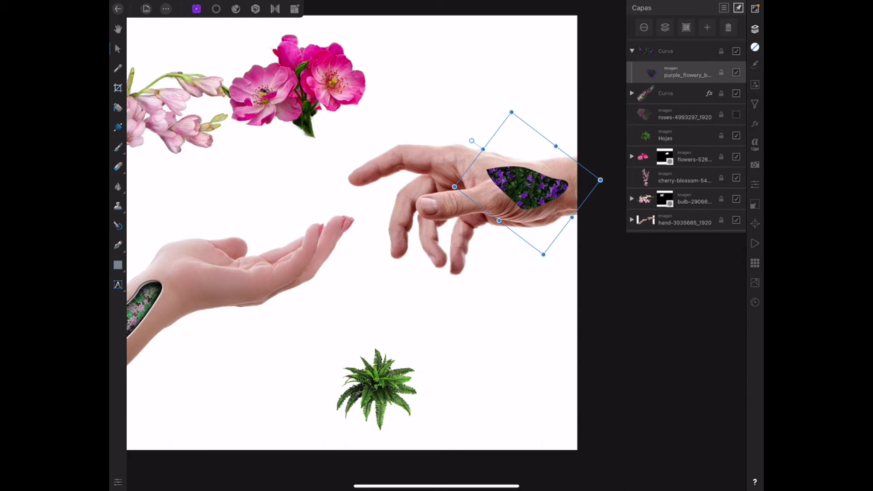
Duplicate the purple flower layer and move the copy out of the group, up above the hand.
left_click(166, 8)
left_click(198, 96)
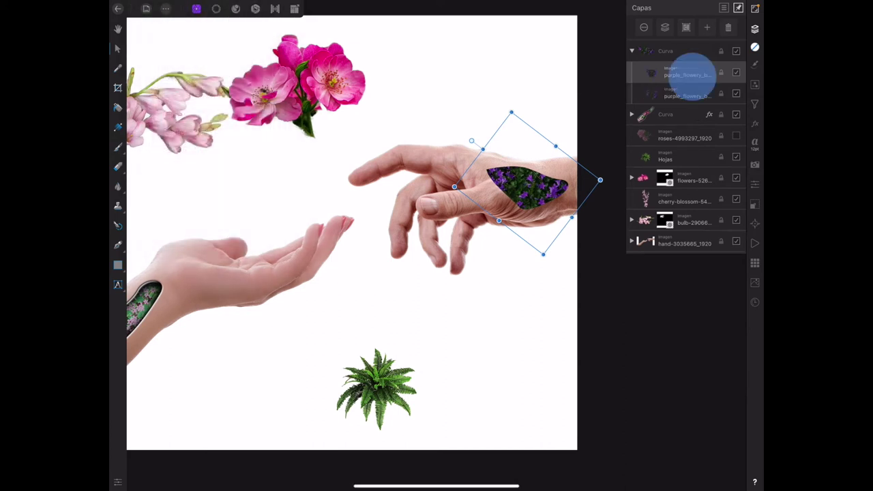
left_click_drag(692, 74, 692, 43)
mouse_move(552, 185)
left_mouse_down()
mouse_move(539, 113)
mouse_move(518, 78)
left_mouse_up()
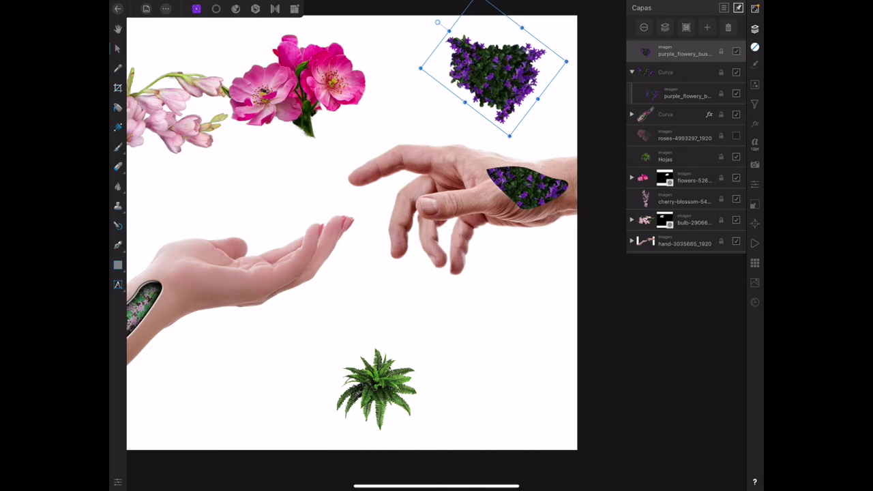
left_click(632, 114)
left_click(686, 157)
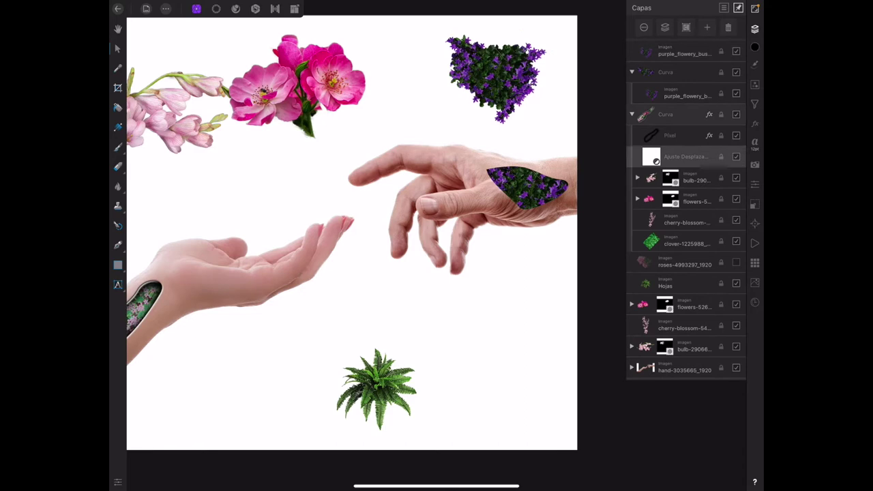
Duplicate the HSL adjustment into the right-hand shape group.
left_click(165, 8)
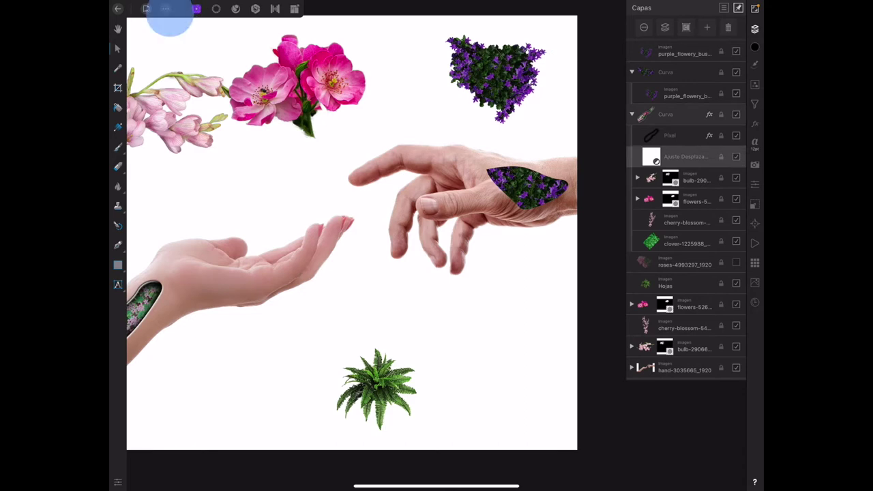
left_click(198, 77)
left_click_drag(685, 156, 688, 85)
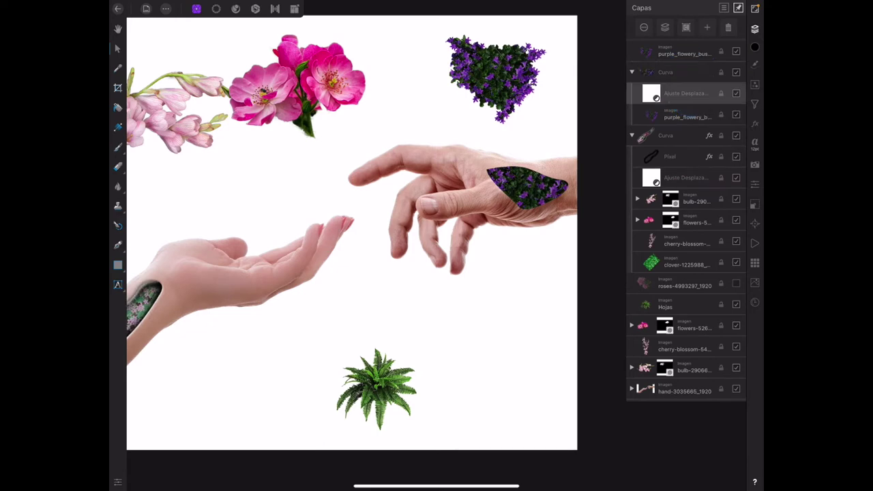
left_click(631, 135)
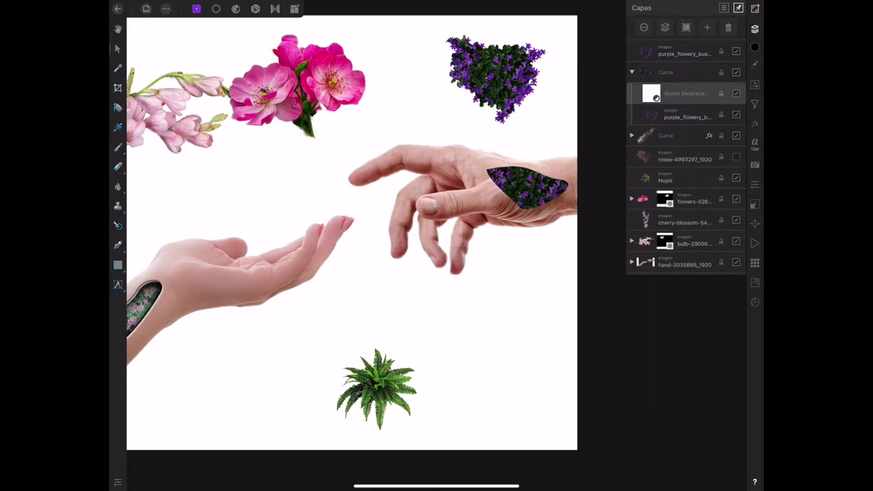
Paint a black shadow on a new pixel layer over the right-hand cut-out, blurred 13.5 px.
left_click(706, 27)
left_click(685, 58)
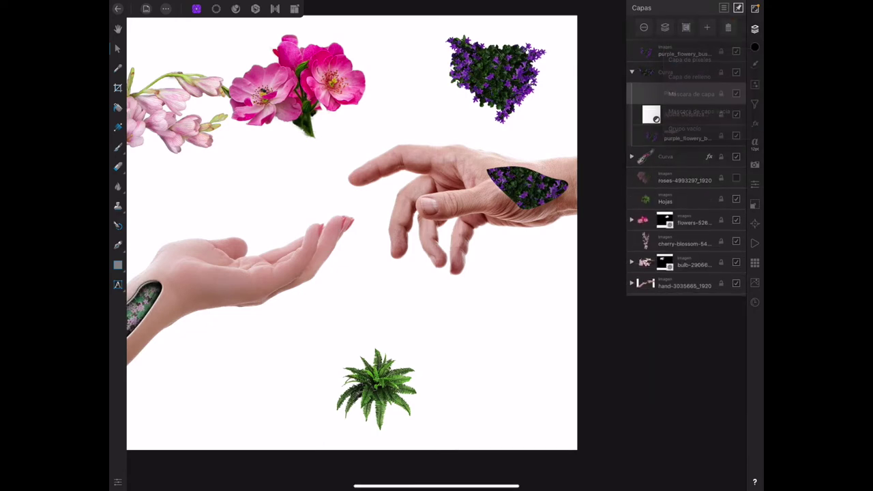
left_click(118, 146)
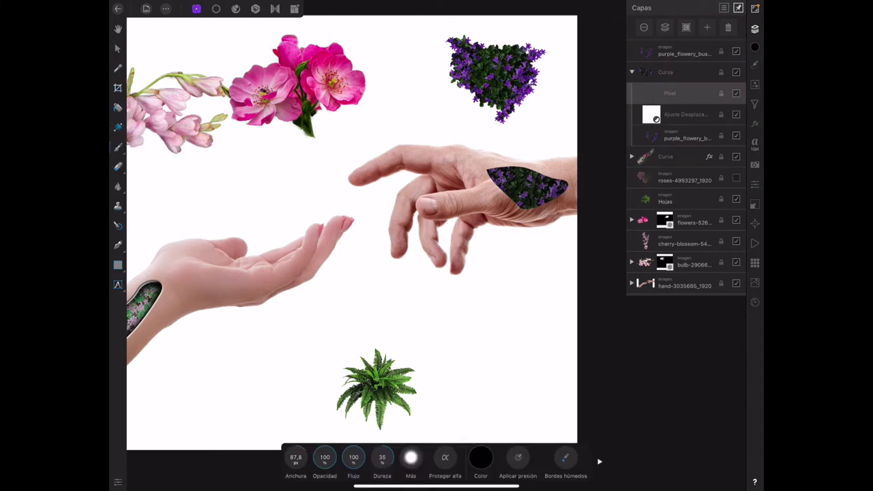
mouse_move(496, 197)
left_mouse_down()
mouse_move(511, 189)
mouse_move(478, 175)
mouse_move(503, 162)
mouse_move(542, 164)
mouse_move(556, 179)
left_mouse_up()
left_click(755, 123)
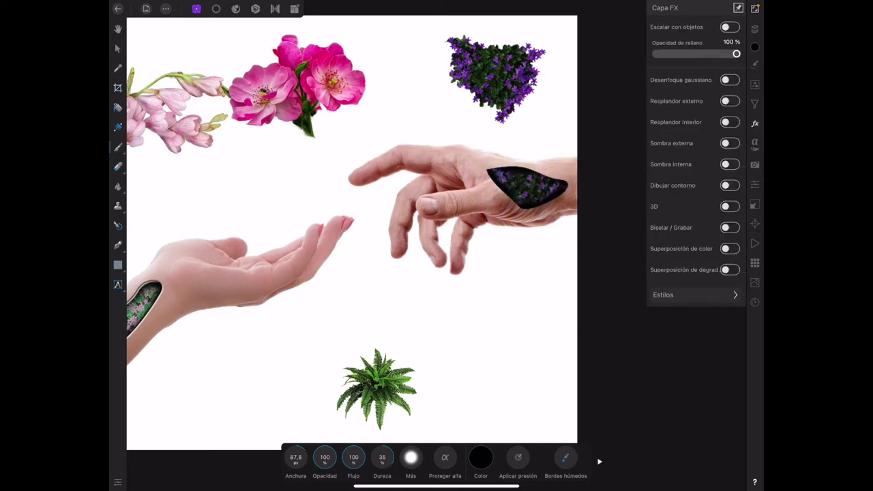
left_click(730, 80)
left_click_drag(412, 457, 427, 427)
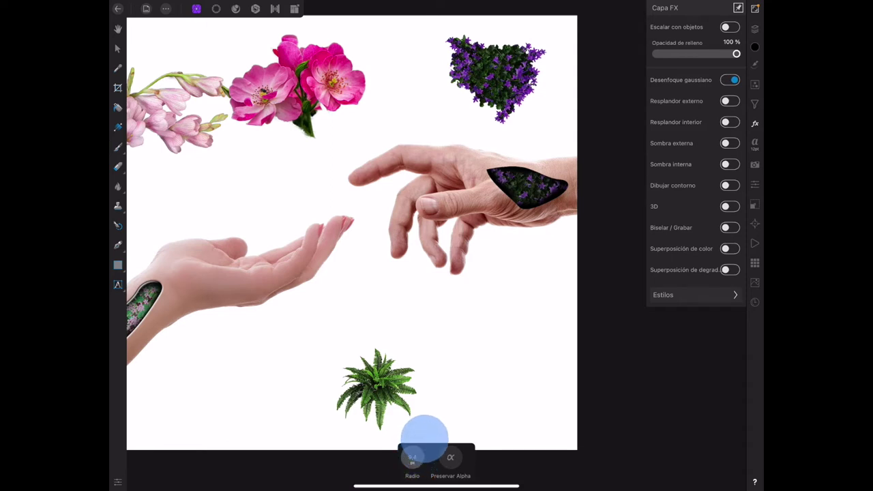
Turn on a 5 px pillow bevel/emboss for the right-hand Curva cut-out.
left_click(754, 29)
left_click(672, 71)
left_click(754, 124)
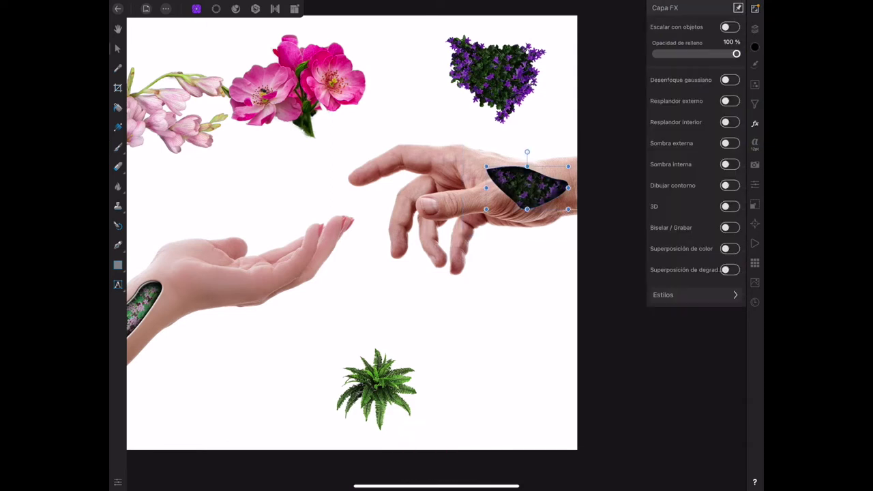
left_click(730, 228)
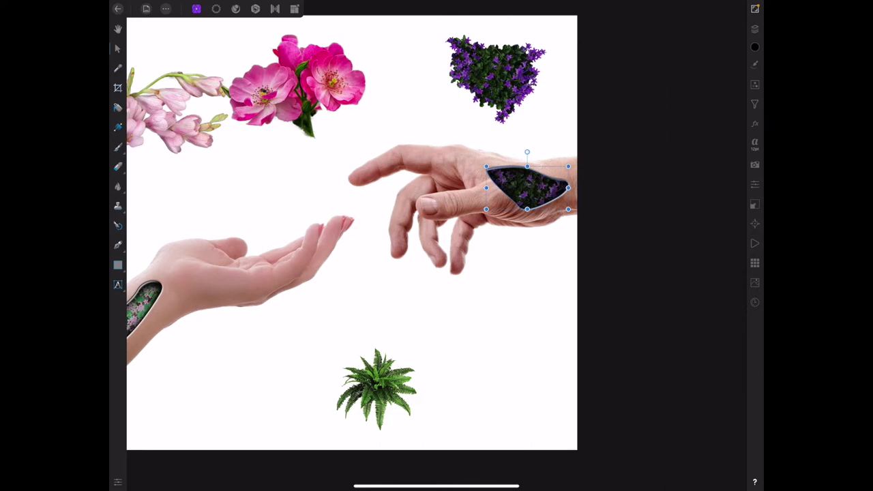
scroll(439, 227, "down", 3)
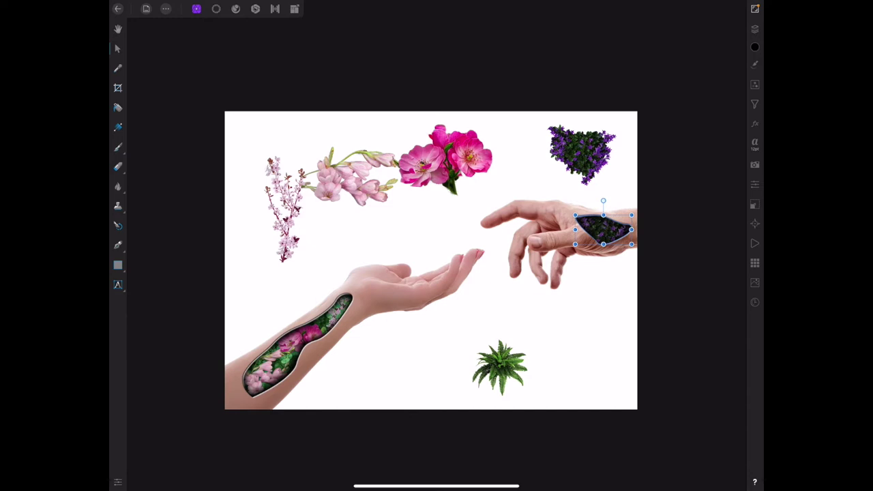
Move the cherry blossom onto the left forearm and restack the loose flower layers above the Curva groups.
left_click_drag(286, 204, 339, 298)
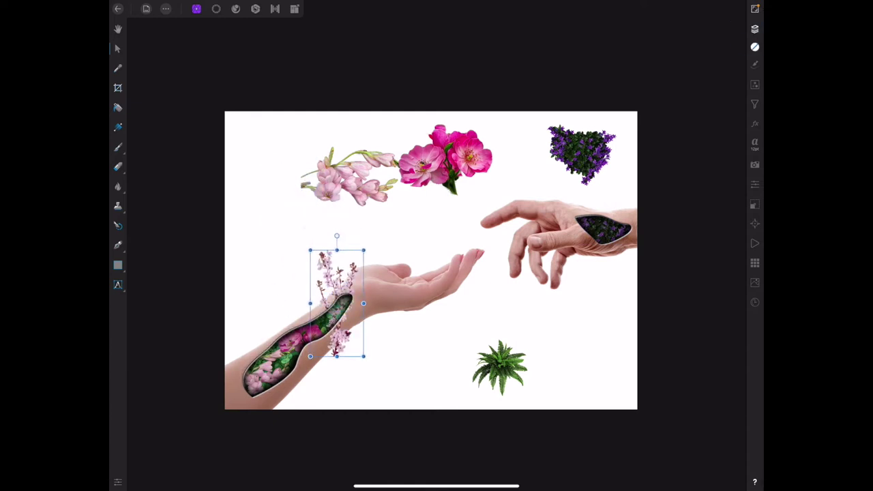
left_click(755, 28)
left_click(653, 223)
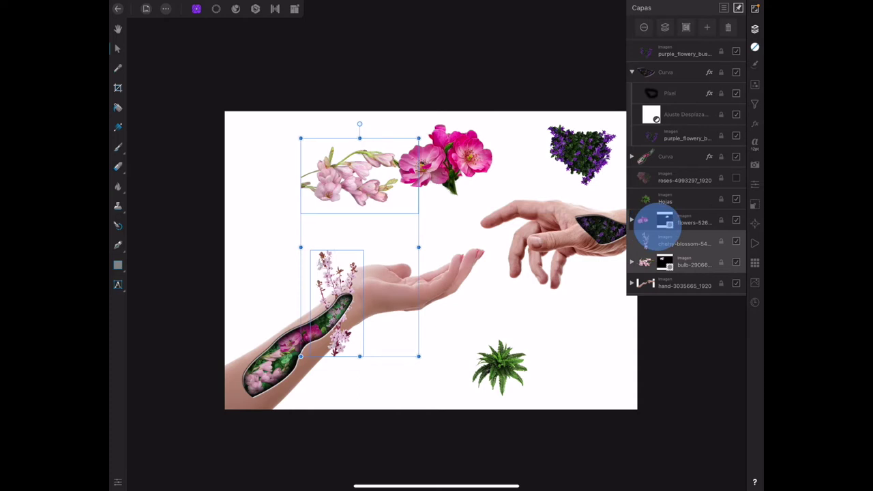
left_click(653, 201)
left_click(644, 181)
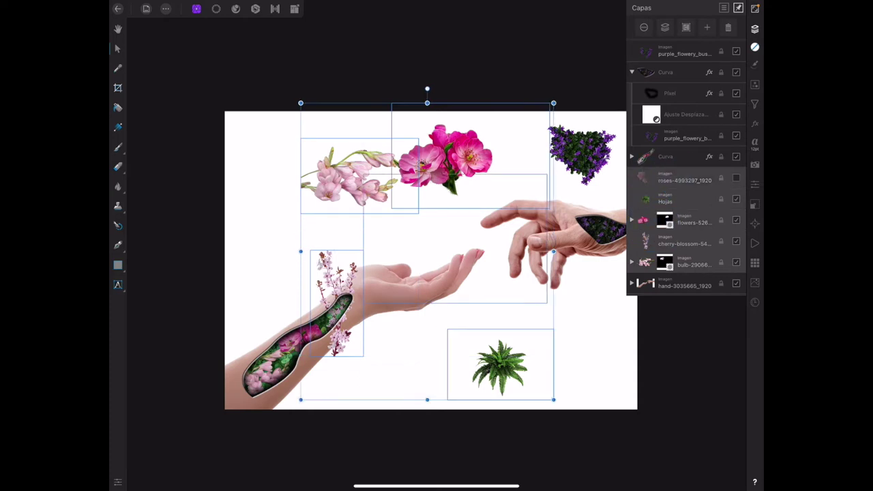
left_click(676, 181)
left_click_drag(687, 200, 695, 51)
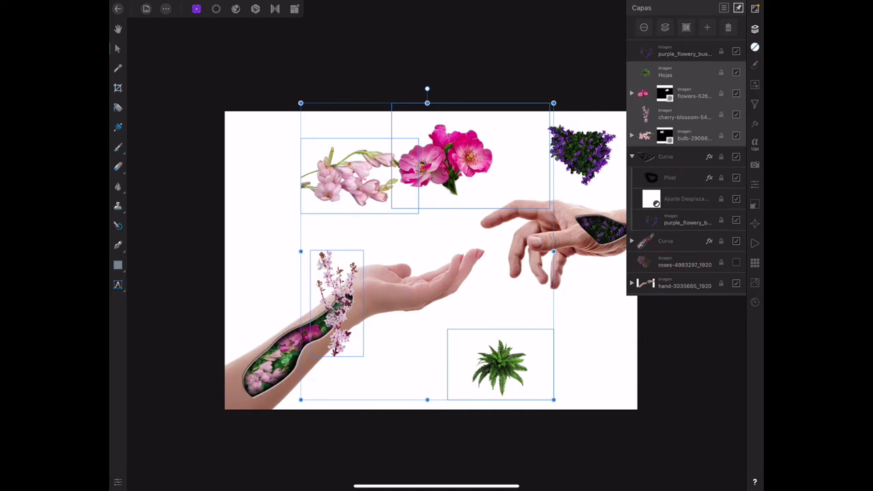
Shrink the cherry blossom sprig to fit the forearm opening.
left_click(685, 114)
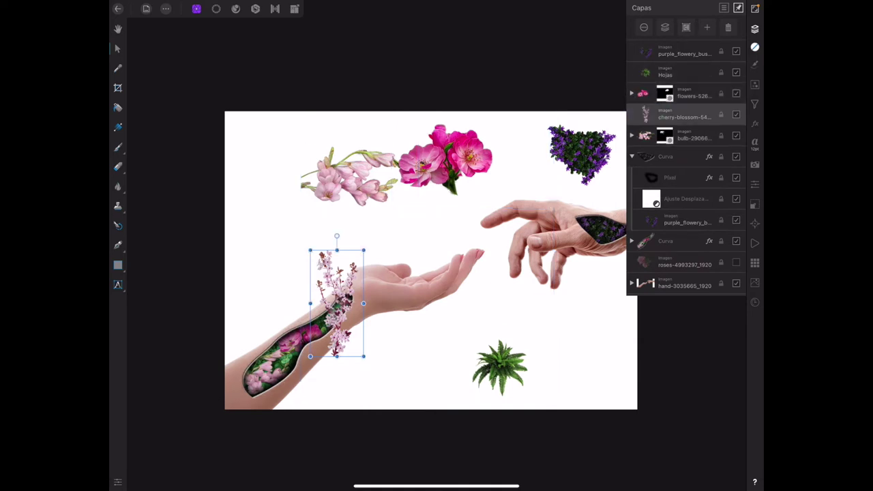
left_click_drag(336, 251, 336, 273)
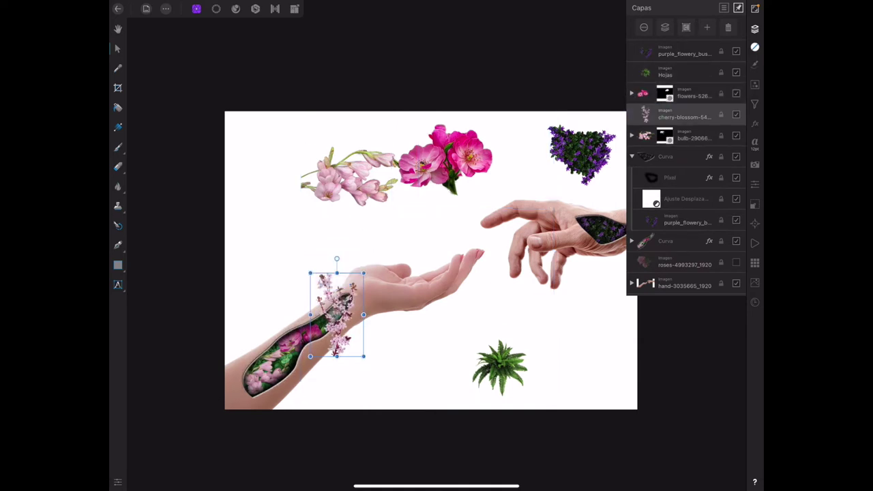
key("ctrl+z")
mouse_move(362, 273)
left_mouse_down()
mouse_move(347, 282)
mouse_move(380, 322)
mouse_move(336, 312)
mouse_move(362, 296)
left_mouse_up()
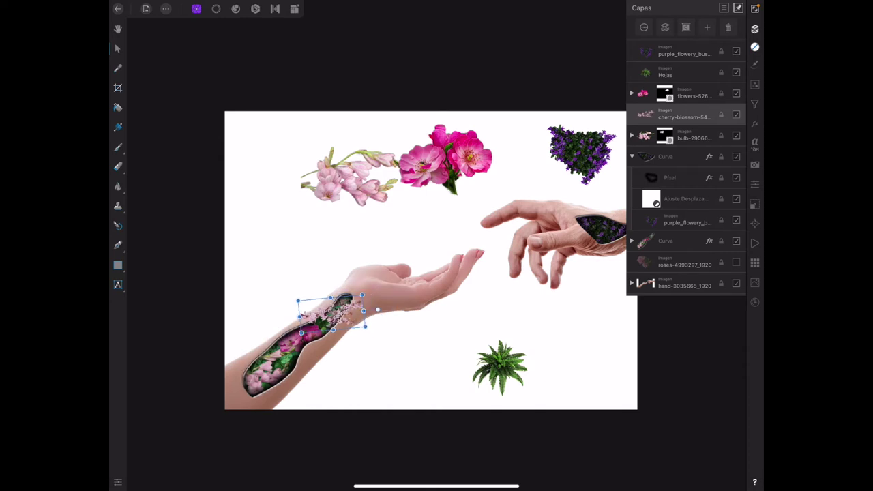
left_click(447, 157)
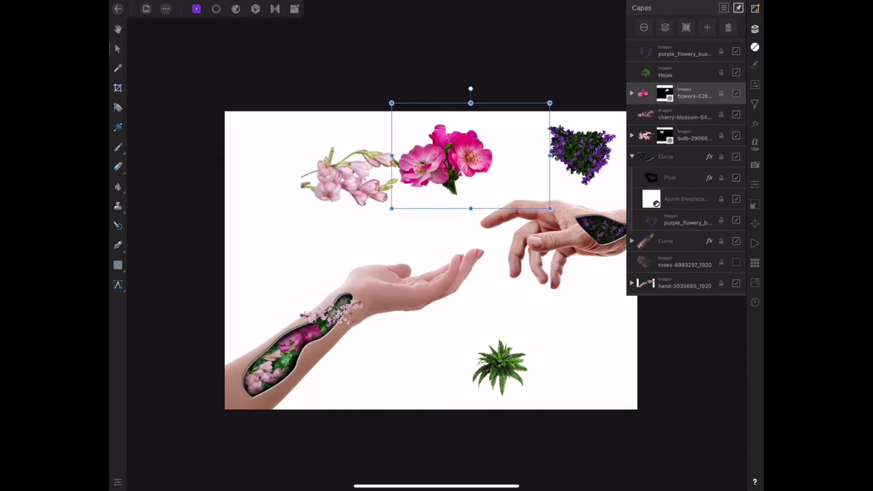
Move the pink roses down above the palm and ready a black brush on their mask.
mouse_move(444, 157)
left_mouse_down()
mouse_move(436, 199)
mouse_move(415, 222)
left_mouse_up()
left_click(632, 93)
left_click(652, 114)
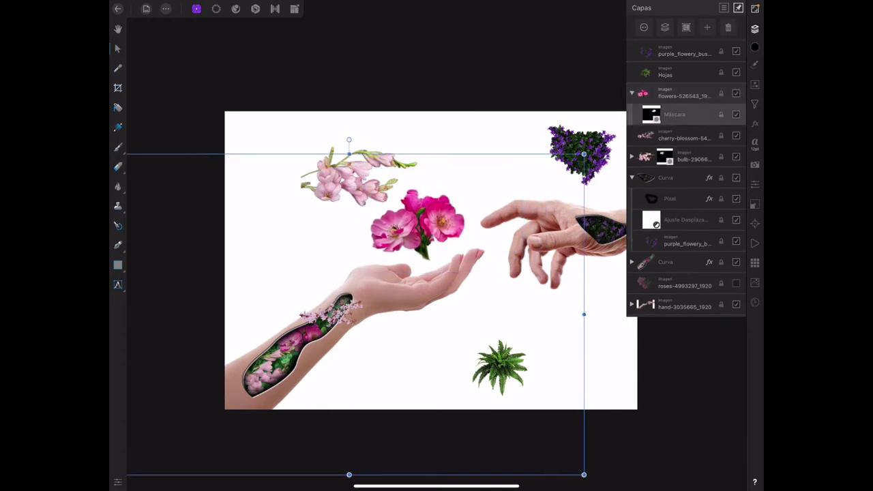
left_click(118, 146)
left_click(481, 457)
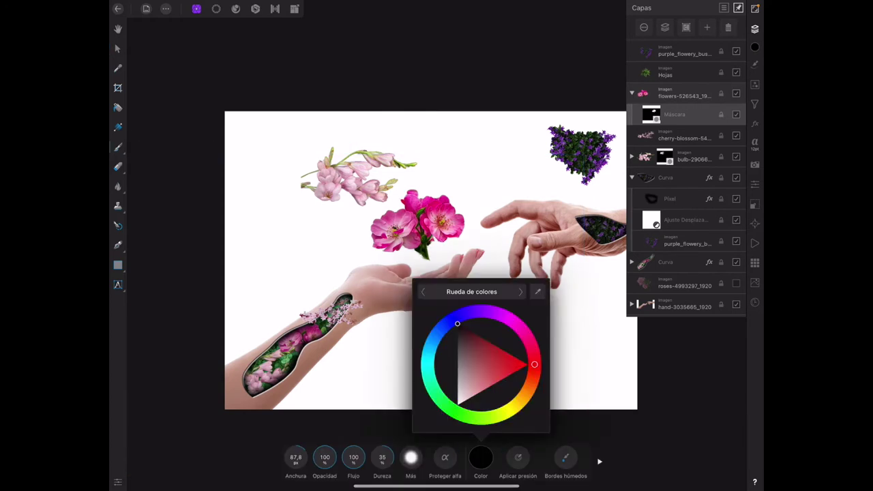
left_click_drag(298, 458, 290, 458)
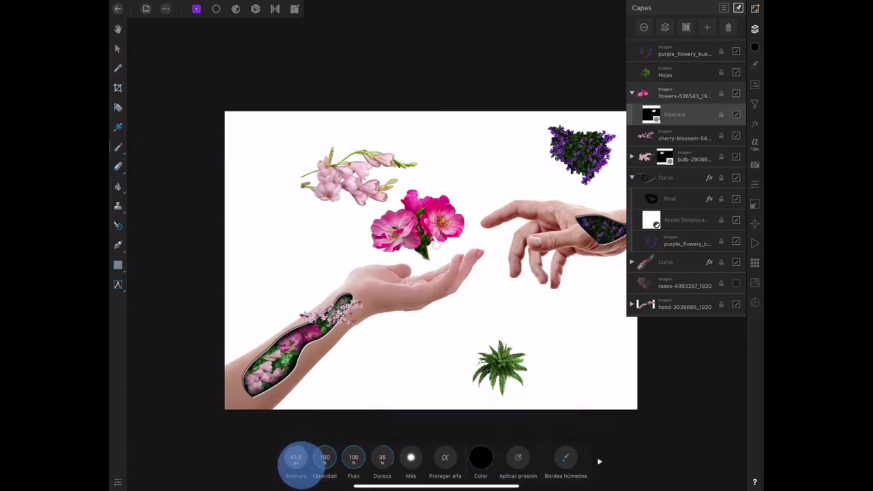
Mask out the rose stems and top bloom with a 20.6 px brush, leaving two roses.
scroll(443, 270, "up", 5)
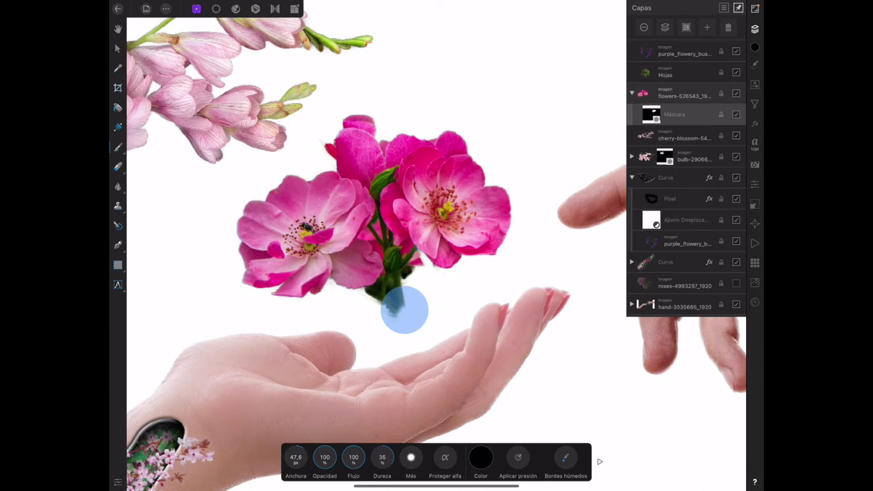
left_click_drag(403, 310, 373, 298)
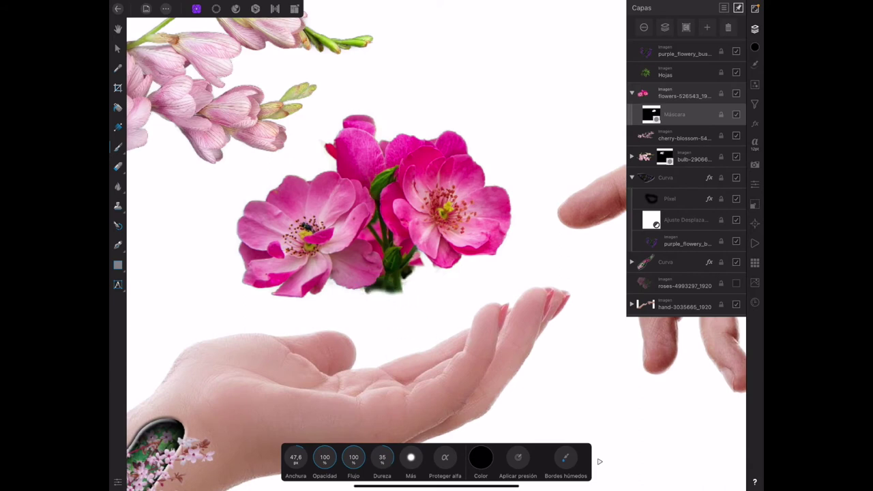
left_click(362, 292)
key("ctrl+z")
left_click_drag(304, 461, 297, 460)
left_click_drag(368, 293, 413, 253)
left_click_drag(382, 279, 415, 264)
mouse_move(468, 146)
left_mouse_down()
mouse_move(453, 148)
mouse_move(462, 138)
left_mouse_up()
mouse_move(402, 158)
left_mouse_down()
mouse_move(366, 171)
mouse_move(332, 164)
left_mouse_up()
mouse_move(348, 129)
left_mouse_down()
mouse_move(380, 146)
mouse_move(408, 136)
mouse_move(352, 144)
mouse_move(370, 156)
mouse_move(367, 145)
mouse_move(376, 172)
mouse_move(361, 188)
left_mouse_up()
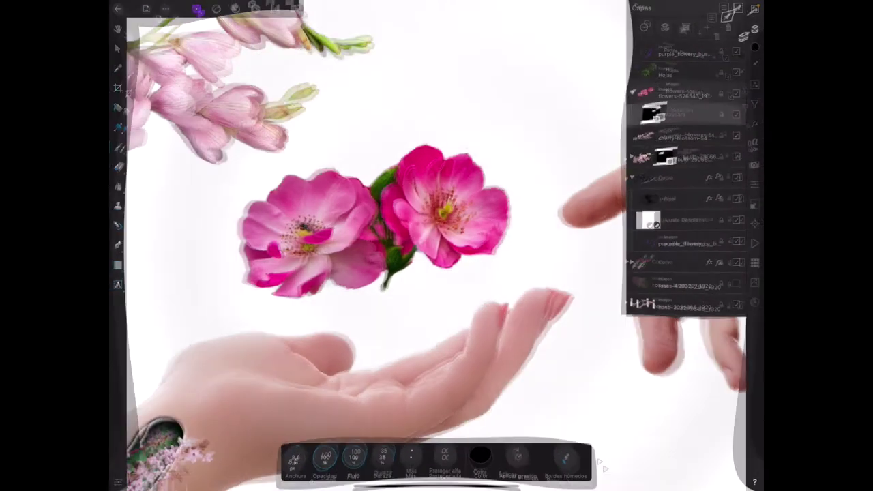
Return to the Move tool and reselect the whole pink roses layer.
left_click(117, 48)
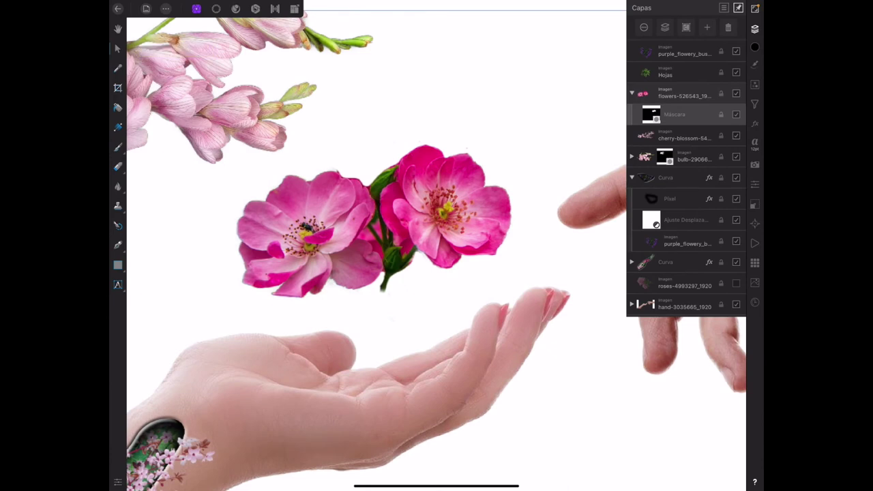
left_click(684, 94)
scroll(375, 246, "down", 5)
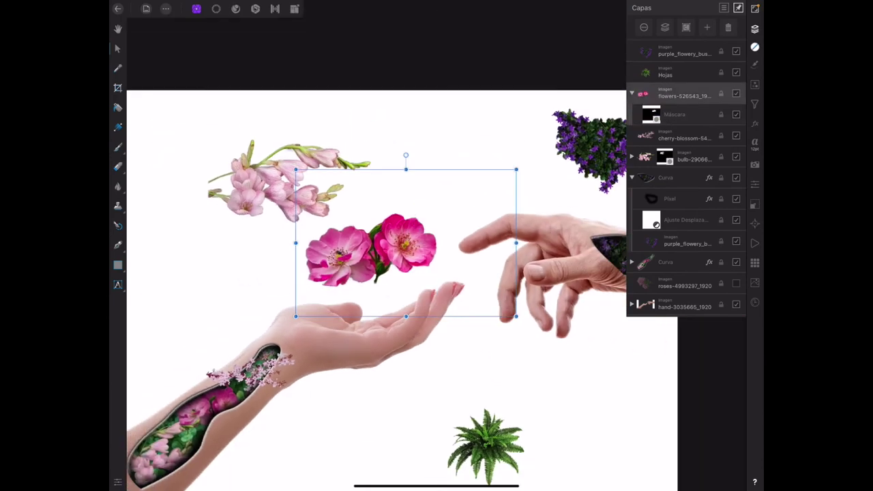
Scale down the two-bloom pink roses, drop them into the left forearm opening and tilt them 20°.
left_click_drag(516, 170, 430, 216)
left_click_drag(358, 275, 241, 394)
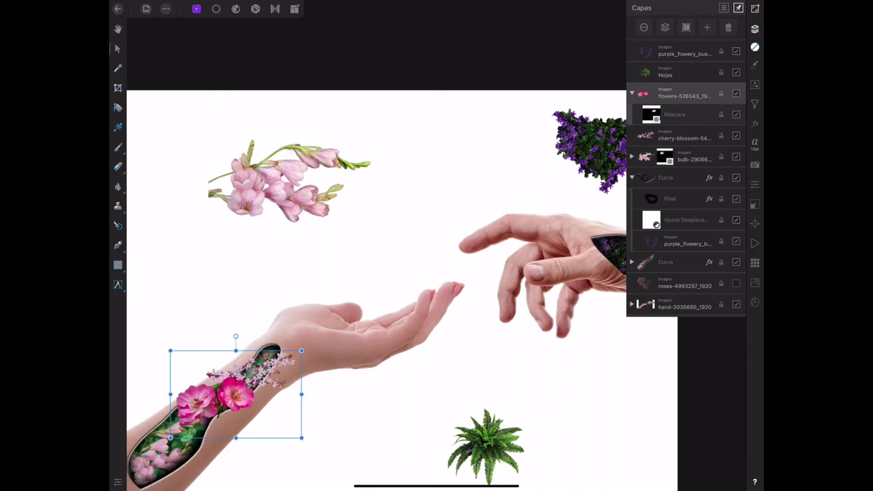
left_click_drag(235, 337, 217, 349)
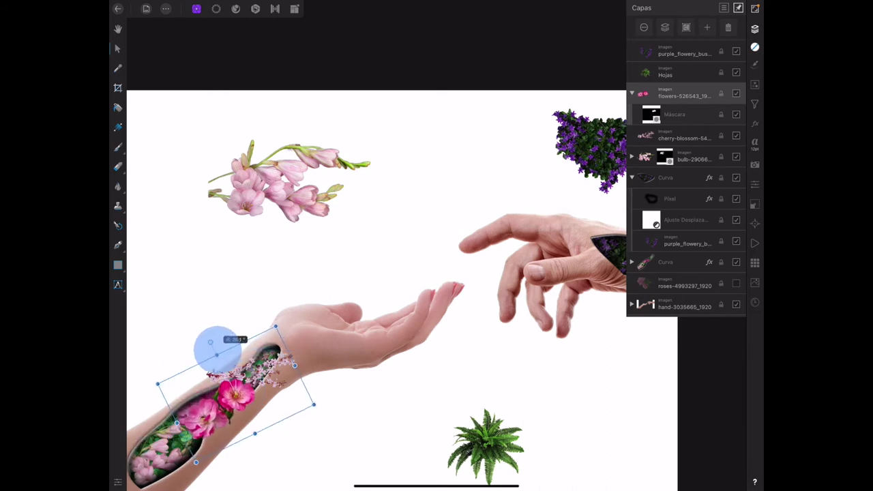
scroll(376, 287, "down", 2)
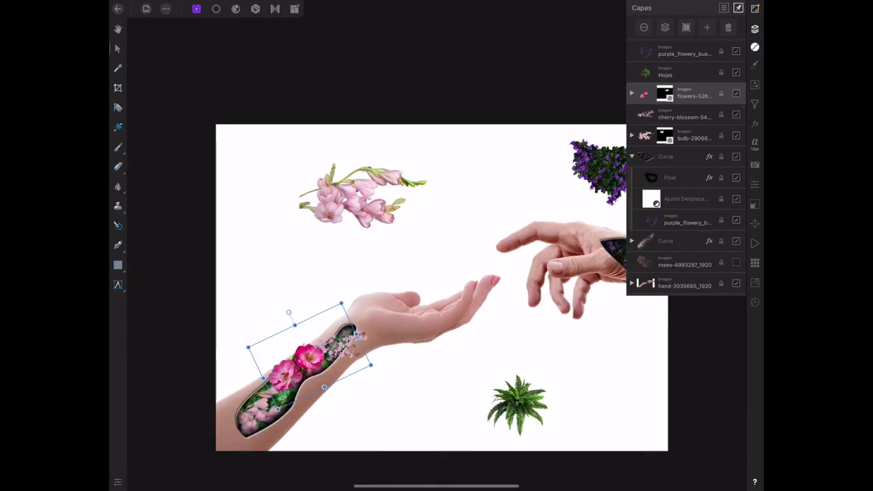
left_click(684, 116)
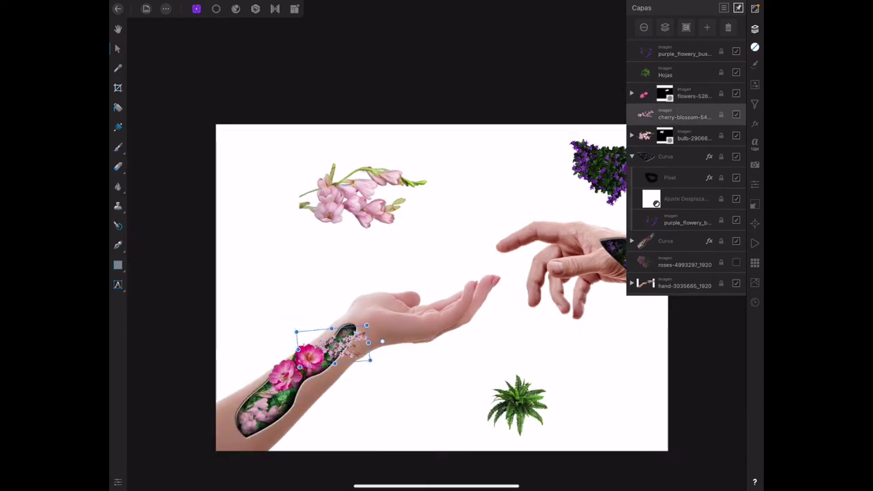
left_click(689, 137)
Drag the pink bulb flower spray down into the lower end of the forearm cut-out.
left_click_drag(368, 185, 341, 244)
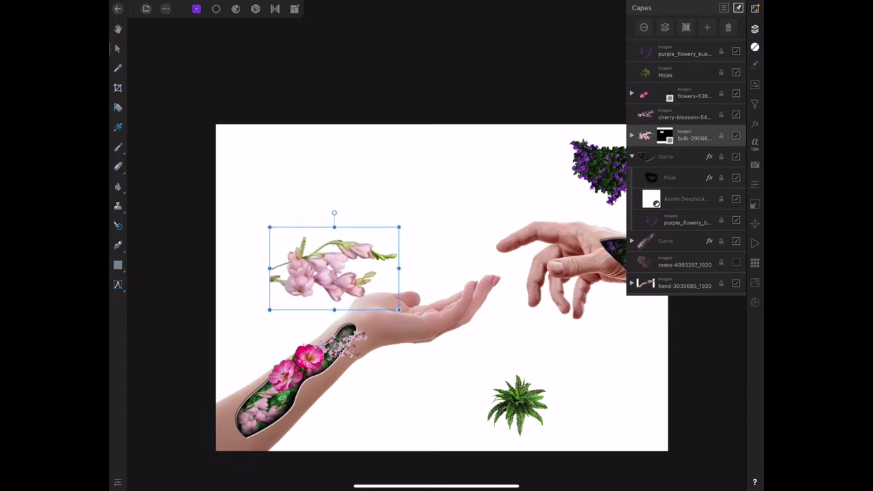
left_click_drag(311, 283, 279, 422)
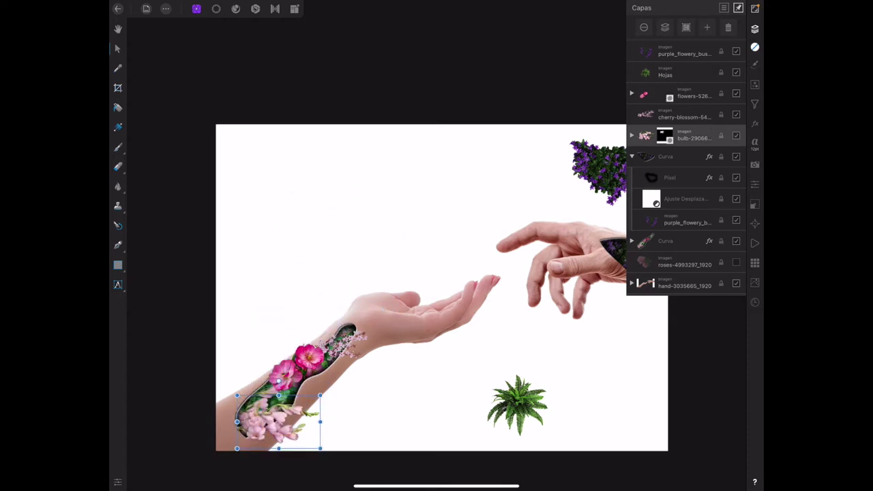
left_click_drag(263, 427, 262, 429)
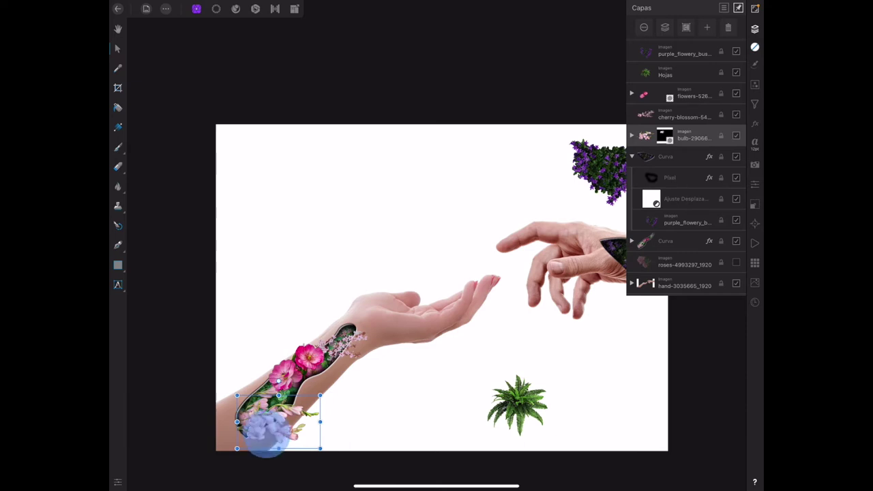
Select the Hojas fern layer and drag-scale the fern toward the forearm cut-out.
left_click(684, 285)
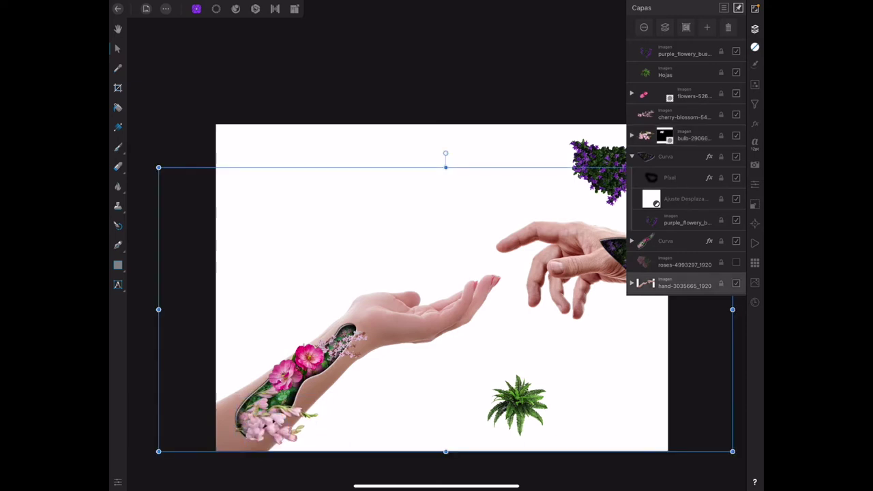
left_click(665, 72)
mouse_move(576, 362)
left_mouse_down()
mouse_move(526, 395)
mouse_move(263, 399)
mouse_move(205, 435)
left_mouse_up()
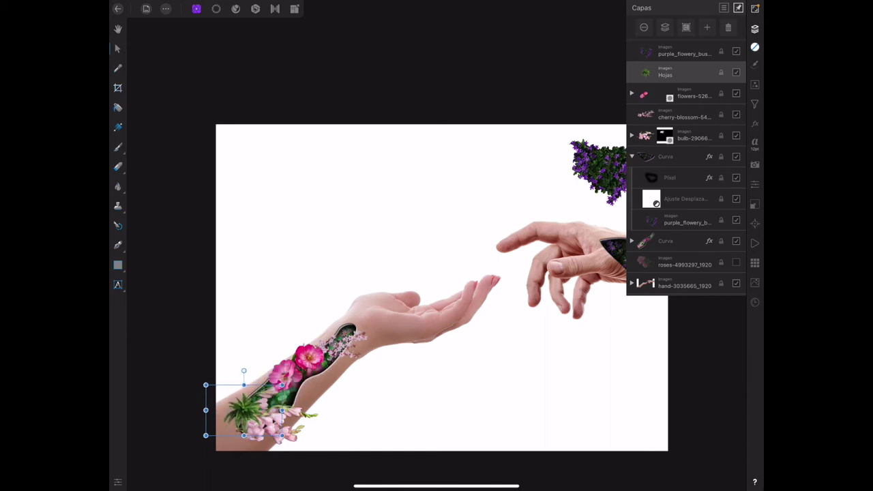
Duplicate the Hojas fern and place the copy higher up the forearm.
left_click_drag(244, 409, 297, 395)
left_click(685, 307)
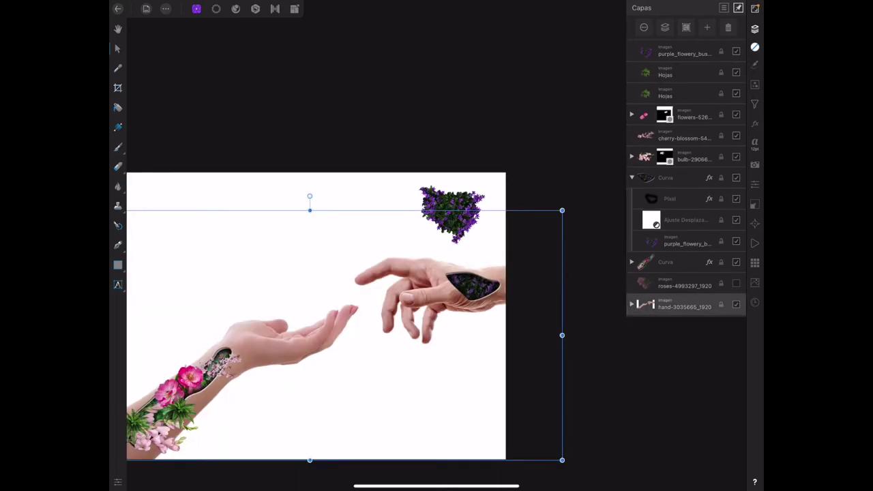
left_click(684, 51)
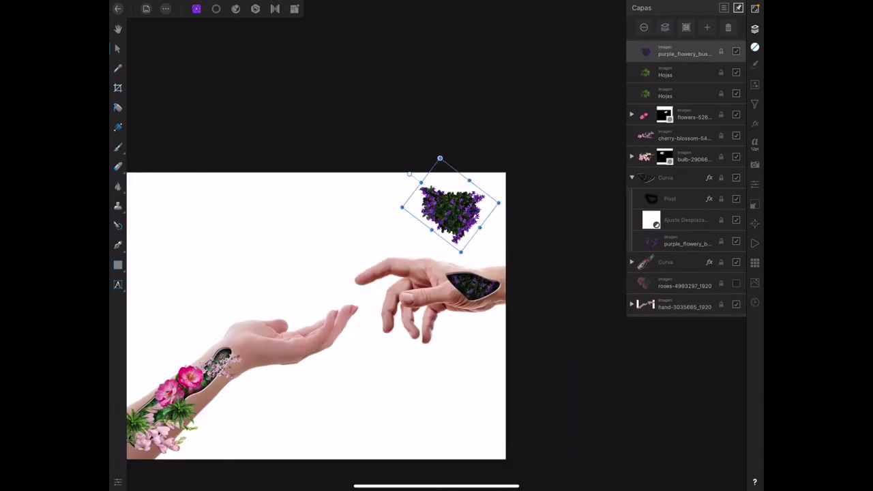
Move, rotate and scale up purple_flowery_bush so it stands upright over the right hand.
left_click_drag(450, 208, 428, 269)
mouse_move(418, 219)
left_mouse_down()
mouse_move(423, 191)
mouse_move(411, 184)
left_mouse_up()
mouse_move(373, 209)
left_mouse_down()
mouse_move(429, 195)
mouse_move(416, 195)
left_mouse_up()
left_click_drag(448, 272, 462, 272)
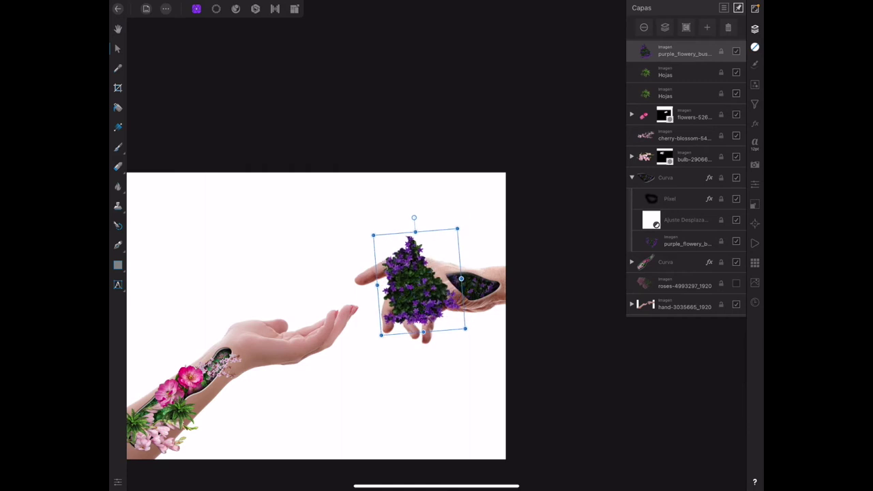
left_click_drag(458, 222, 481, 213)
scroll(463, 268, "up", 5)
scroll(462, 268, "up", 3)
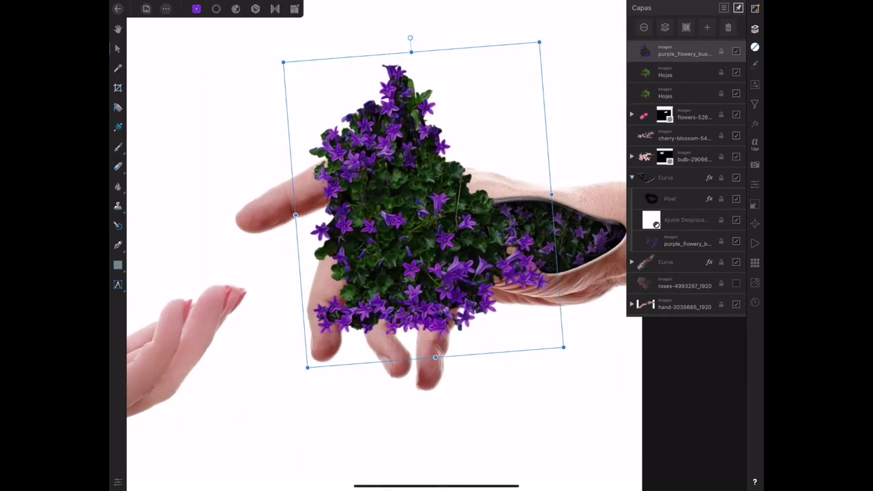
left_click(216, 8)
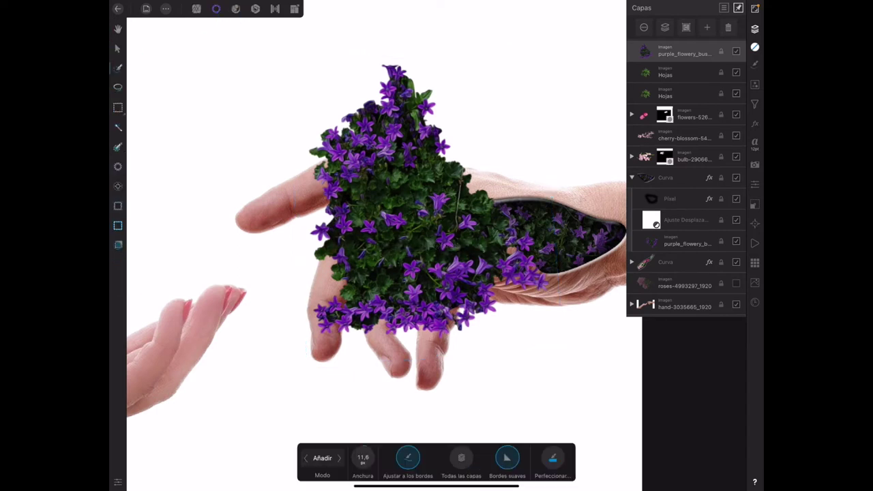
Brush-select a narrow band of purple blooms across the right fingers and turn it into a mask.
left_click_drag(348, 320, 326, 317)
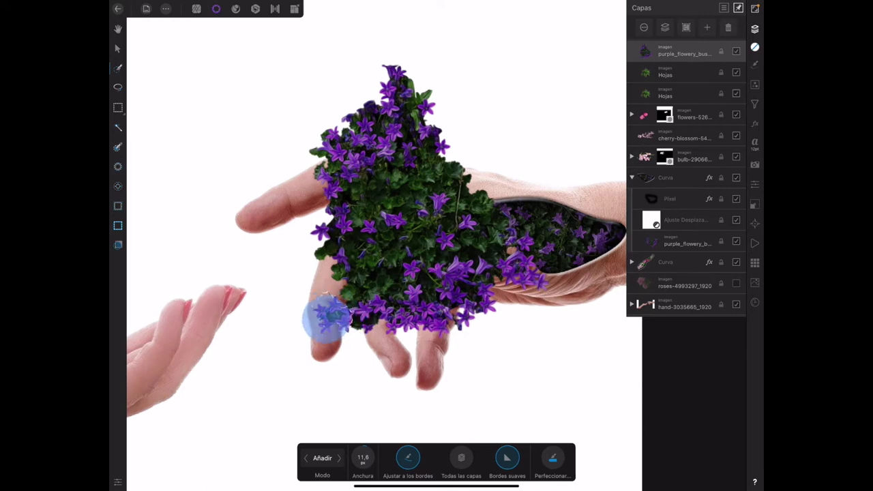
mouse_move(325, 302)
left_mouse_down()
mouse_move(450, 328)
mouse_move(477, 296)
left_mouse_up()
left_click_drag(348, 321, 368, 326)
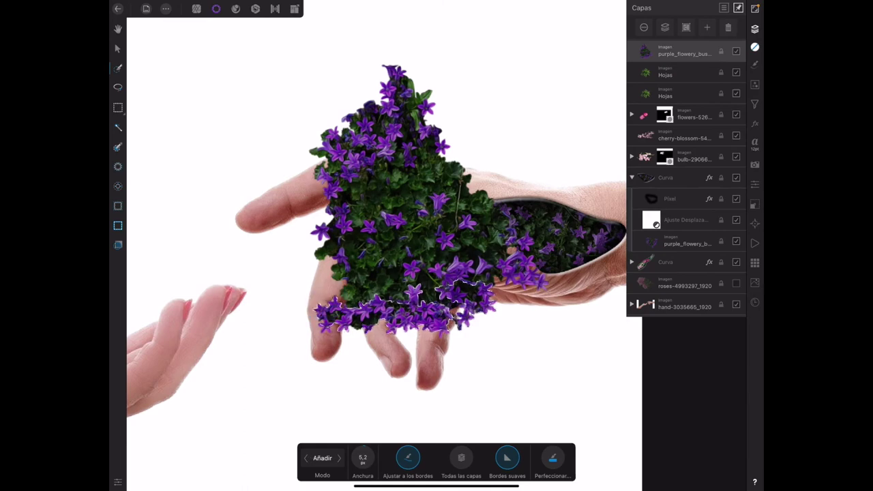
left_click(553, 459)
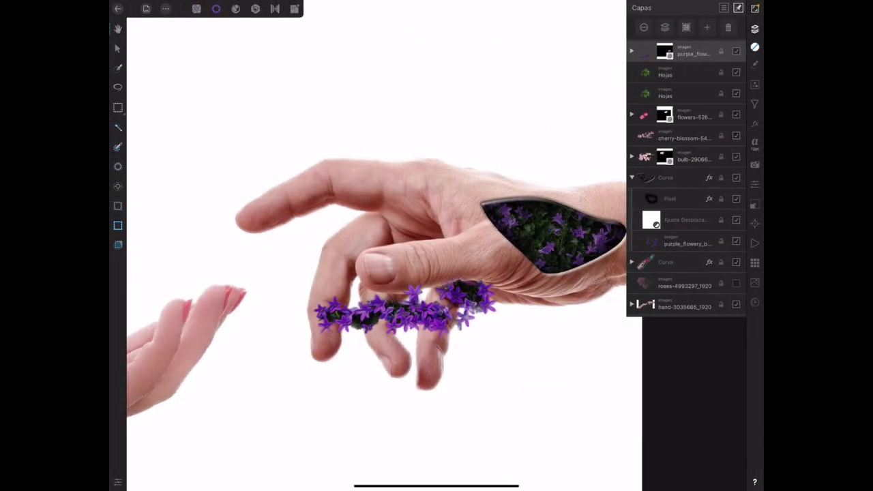
left_click(197, 9)
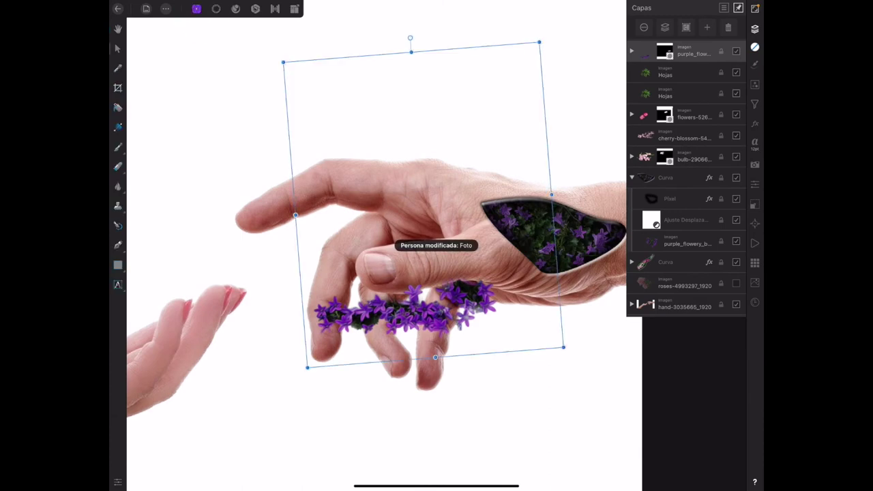
Move the masked purple strip onto the back of the right hand, rotate it 45° and shrink it.
left_click_drag(447, 310, 523, 276)
scroll(416, 234, "down", 5)
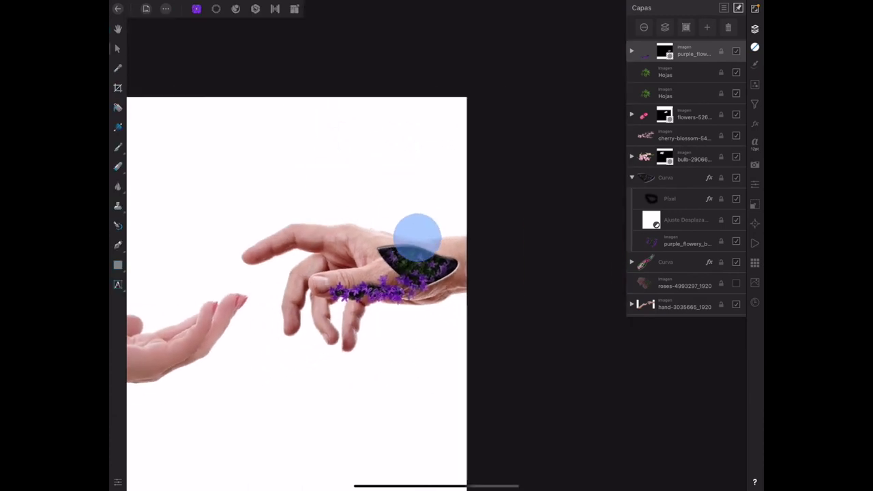
left_click_drag(374, 135, 446, 156)
left_click_drag(362, 292, 408, 296)
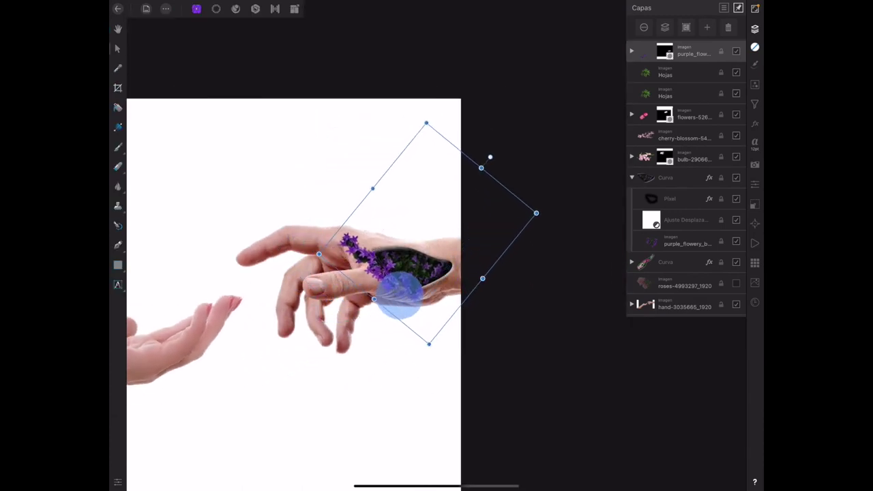
left_click_drag(545, 215, 507, 221)
left_click_drag(390, 289, 405, 296)
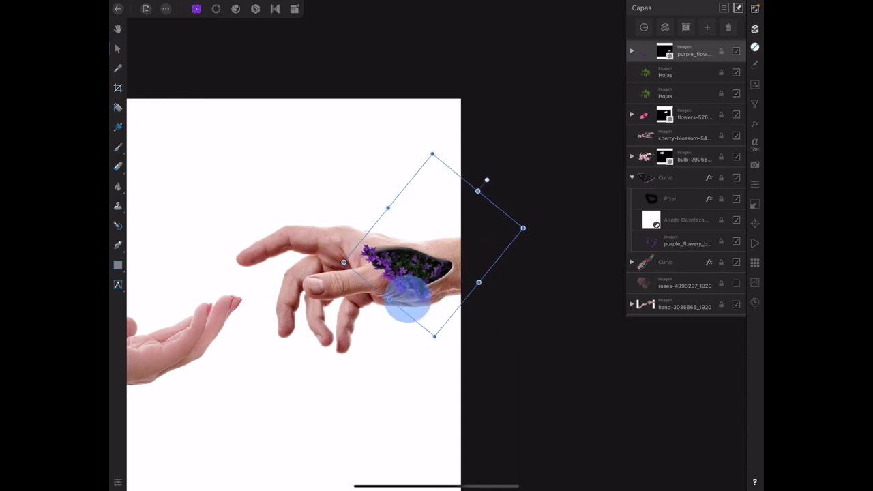
Reveal the pink flowers layer's mask and select the second Hojas fern copy.
left_click(684, 306)
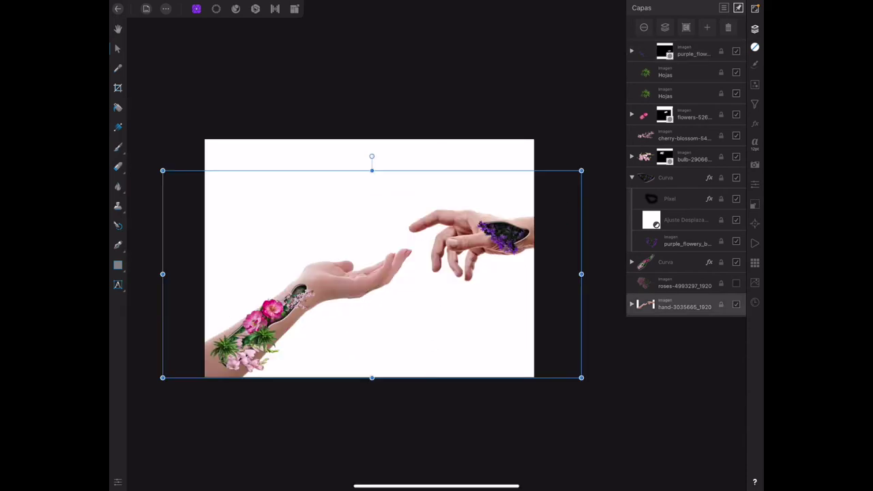
left_click(631, 114)
left_click(676, 93)
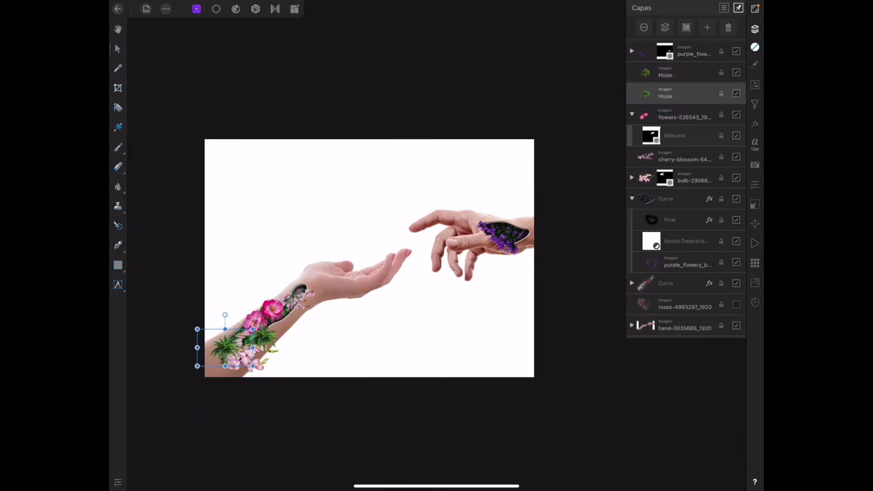
Duplicate the Hojas fern onto the right hand's cut-out among the purple blooms, then deselect.
mouse_move(225, 348)
left_mouse_down()
mouse_move(380, 253)
mouse_move(508, 222)
left_mouse_up()
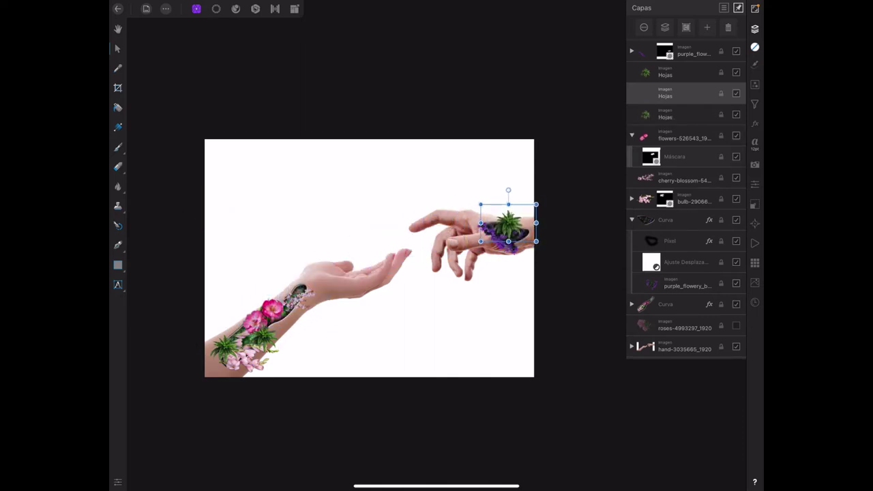
left_click(685, 348)
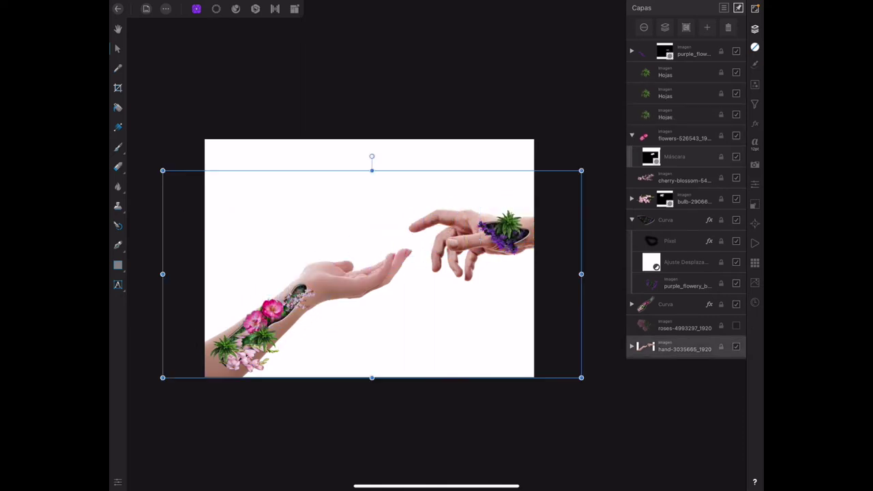
left_click(599, 435)
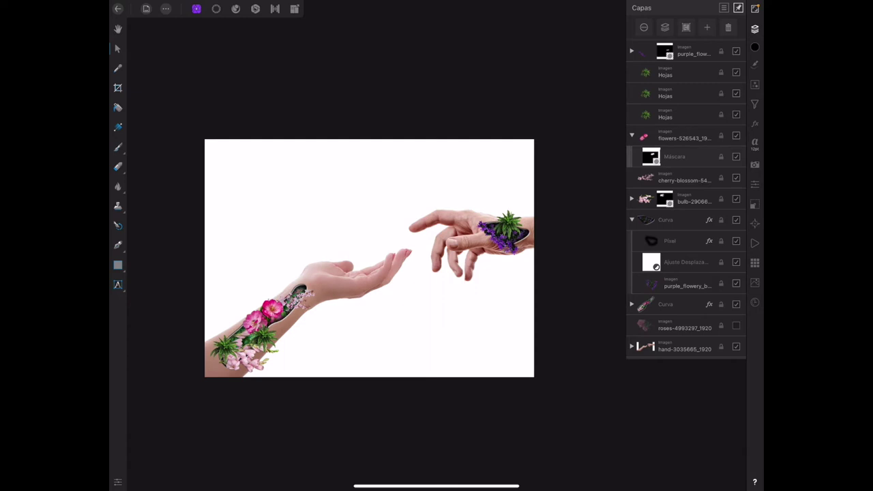
Group the purple bush, three Hojas ferns, pink roses, cherry blossom and bulb flower layers.
left_click(685, 53)
left_click(685, 73)
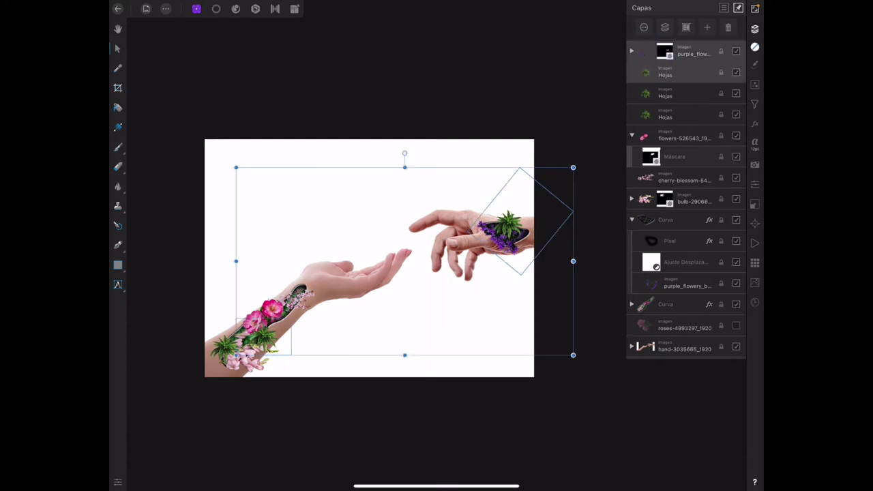
left_click(685, 94)
left_click(685, 115)
left_click(685, 137)
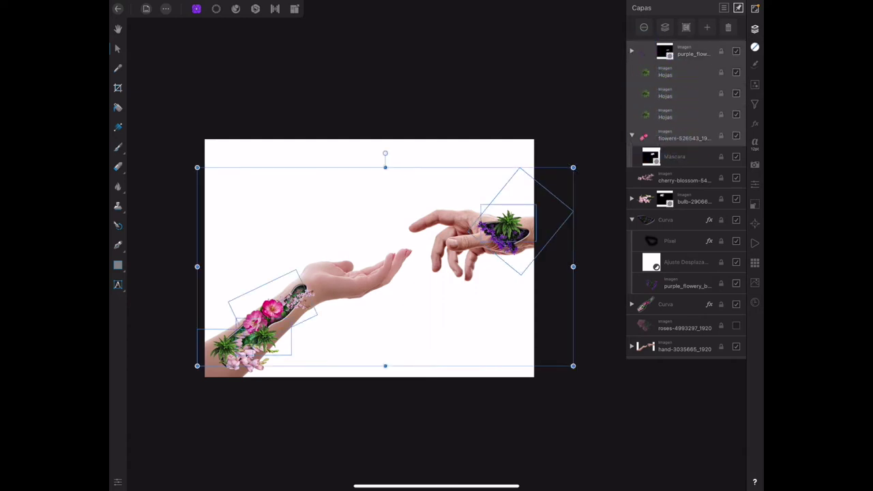
left_click(685, 179)
left_click(643, 197)
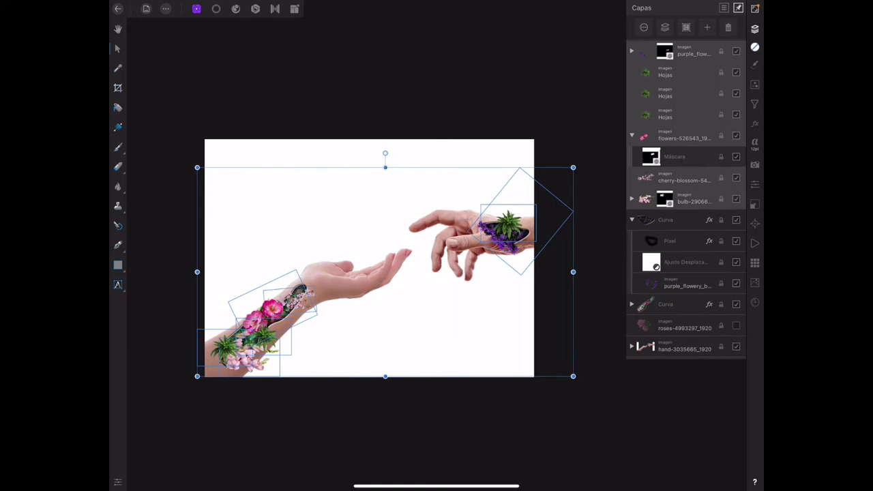
key("ctrl+g")
Expand Grupo, select its purple flowers layer and show the Adjustments list.
left_click(632, 51)
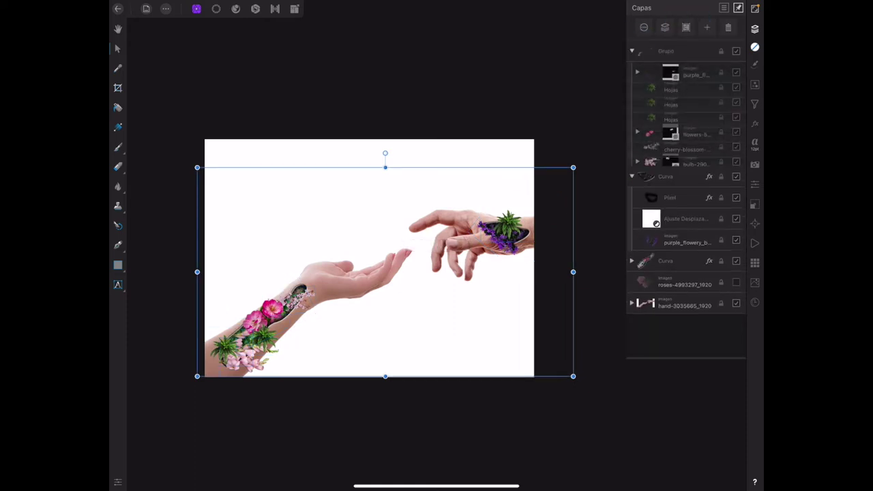
left_click(689, 72)
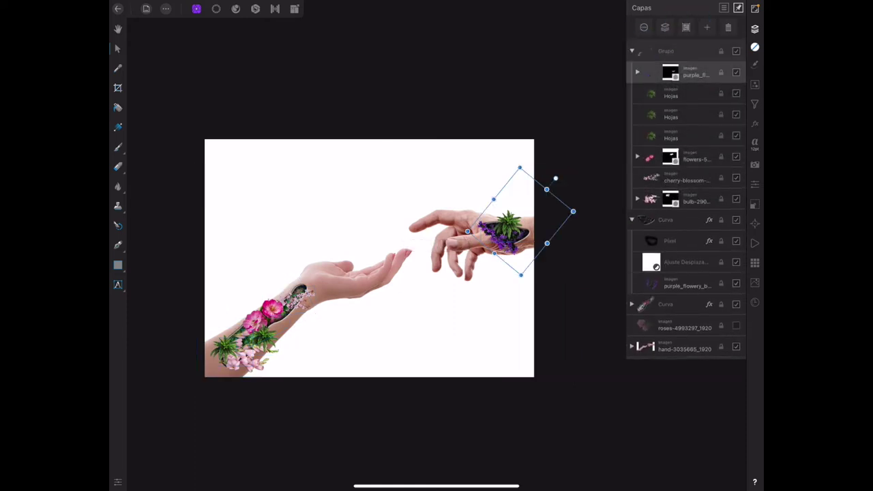
left_click(754, 84)
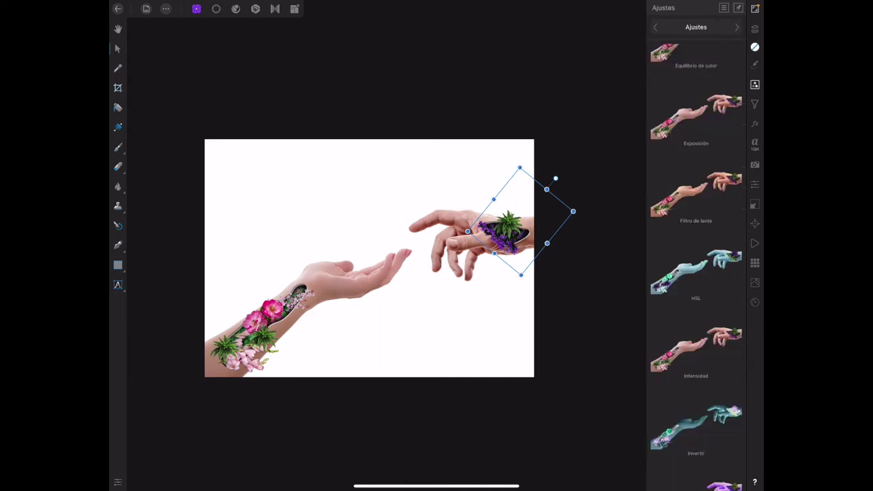
Add an HSL adjustment with Saturación -36 % and Luminancia -5 %.
left_click(696, 273)
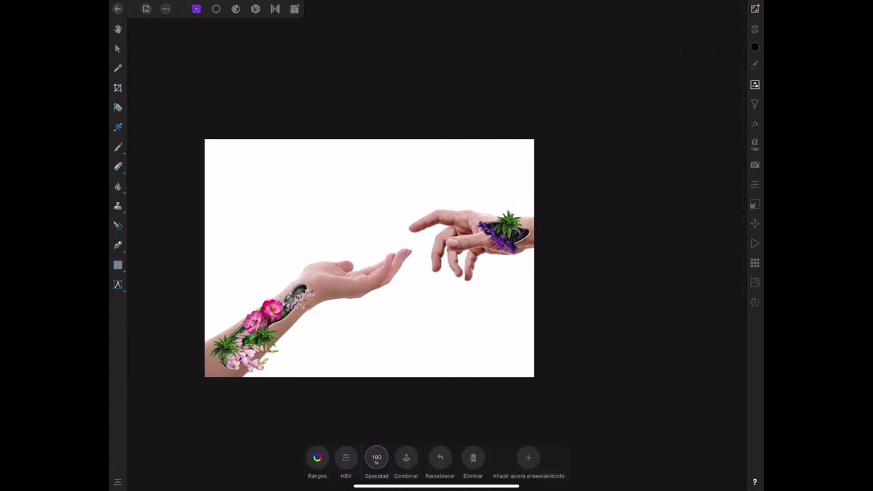
left_click(754, 29)
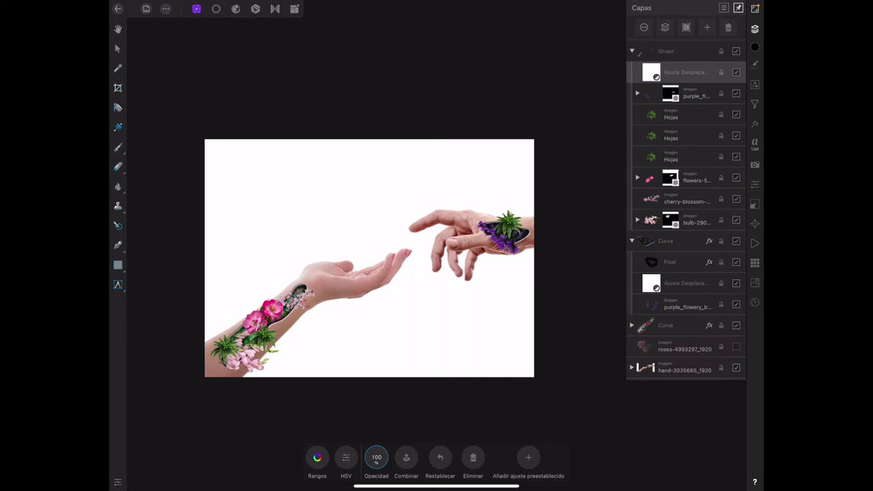
left_click(754, 29)
left_click(317, 458)
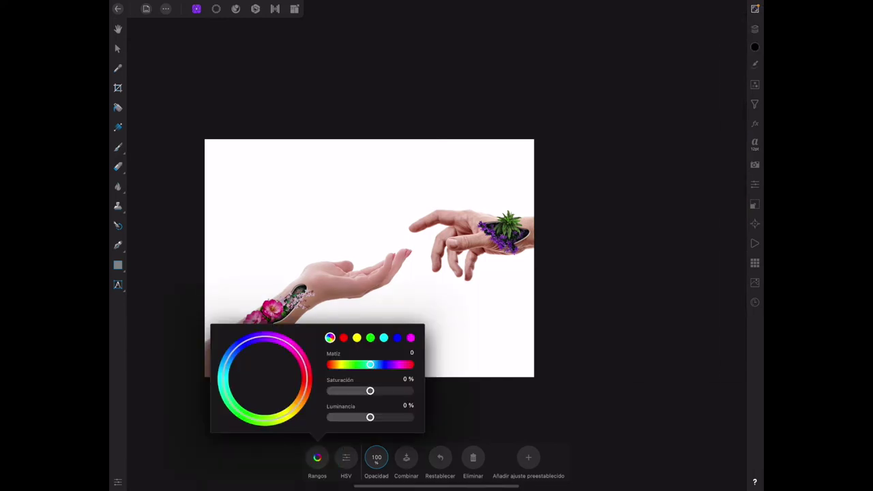
left_click_drag(370, 390, 355, 390)
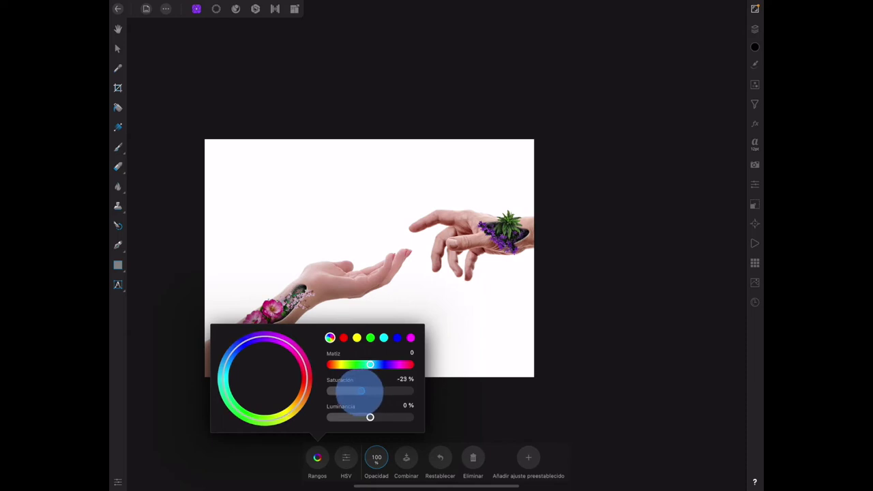
scroll(485, 257, "up", 2)
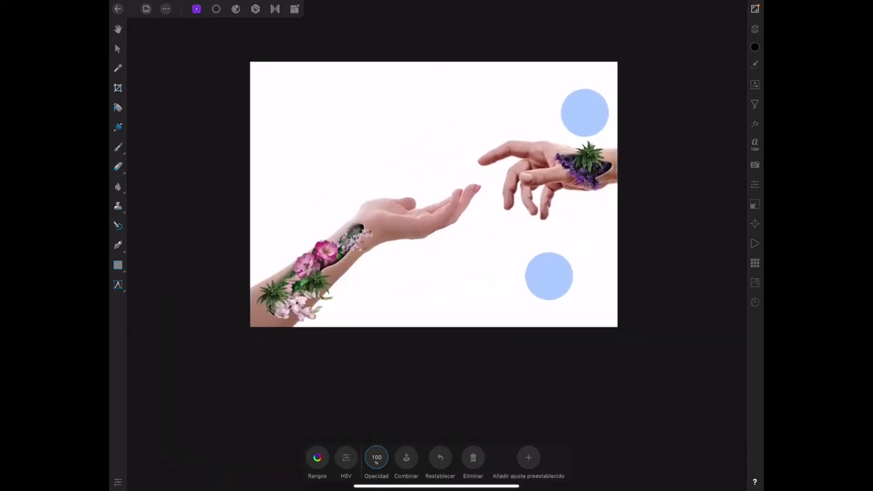
left_click(318, 459)
left_click_drag(370, 417, 367, 418)
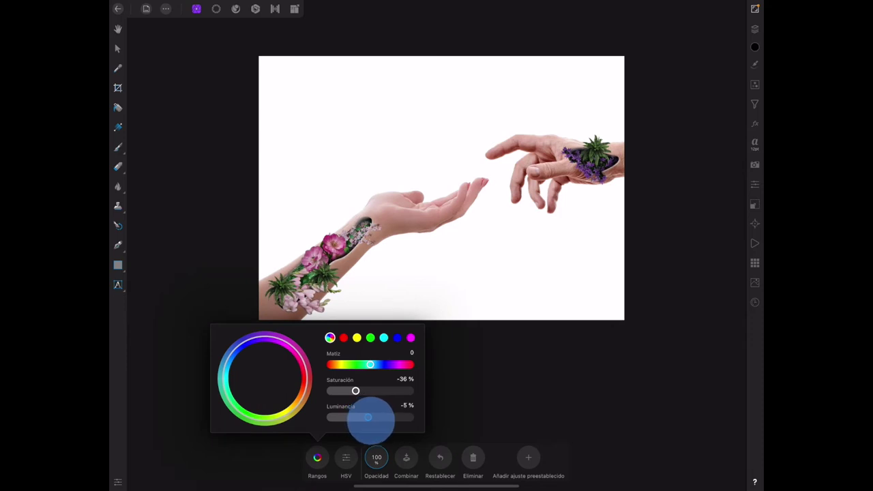
left_click_drag(367, 417, 368, 417)
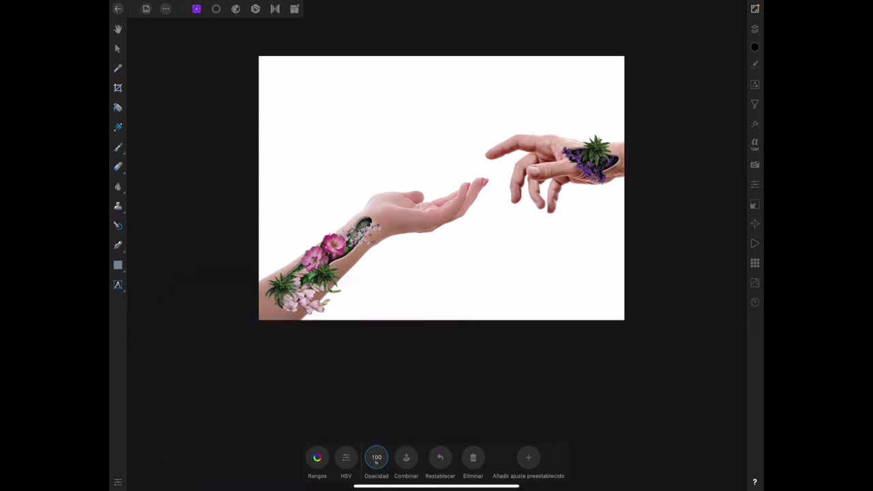
scroll(494, 211, "up", 3)
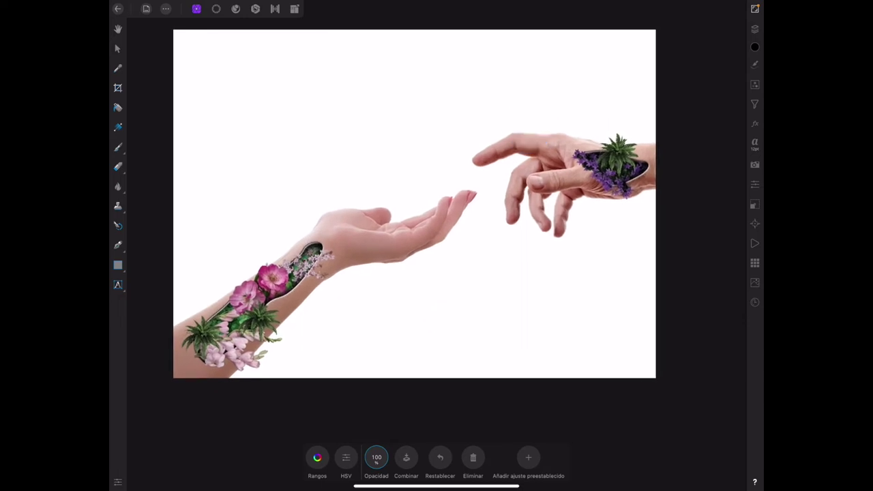
Collapse Grupo and Curva, unhide the roses photo, and rotate it stem-down between the hands.
left_click(755, 29)
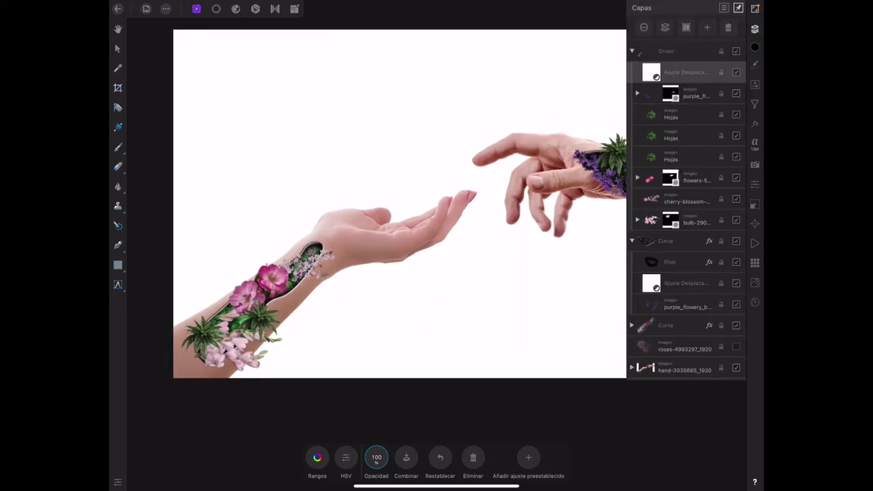
left_click(632, 51)
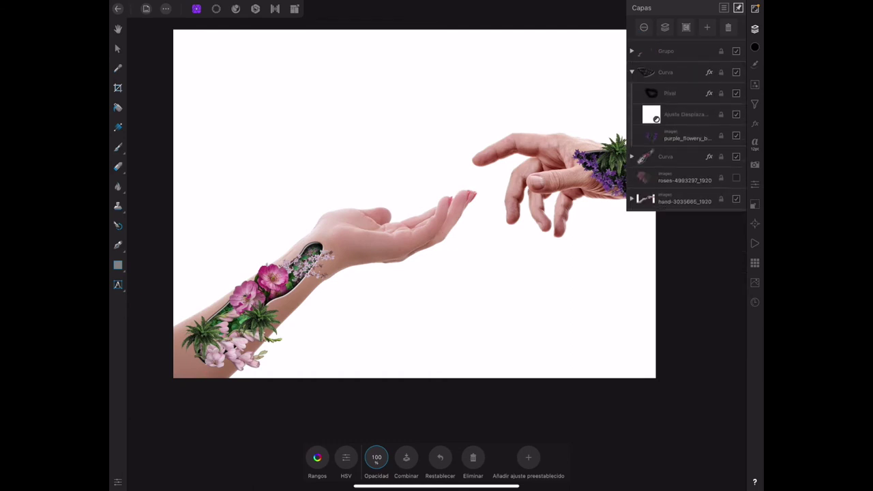
left_click(632, 72)
left_click(682, 116)
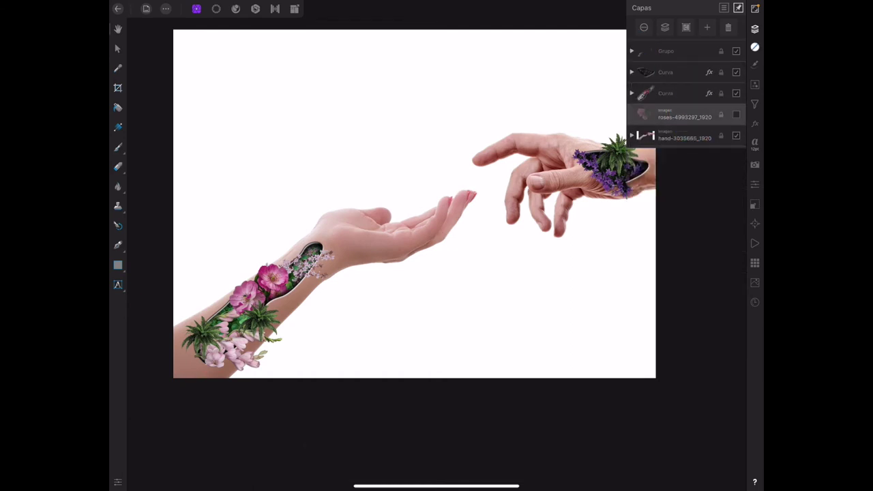
left_click(736, 114)
left_click(117, 48)
mouse_move(443, 89)
left_mouse_down()
mouse_move(526, 165)
mouse_move(522, 176)
left_mouse_up()
left_click_drag(460, 179, 450, 225)
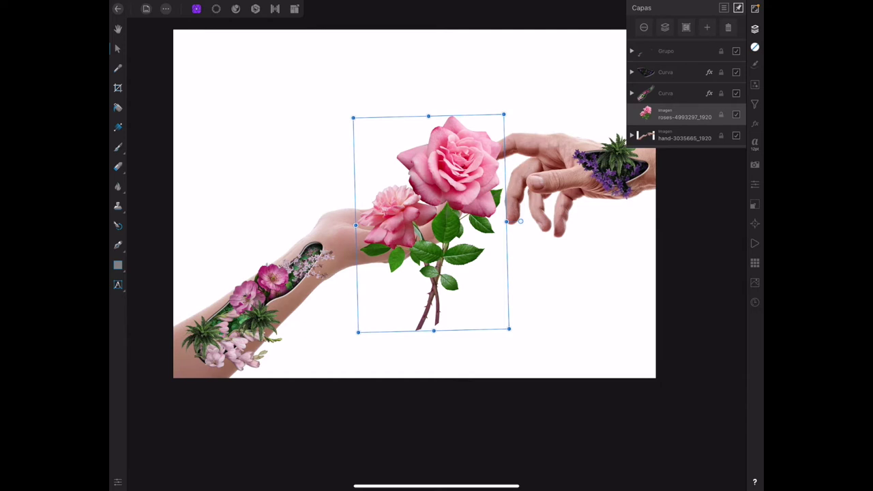
Add a blank Máscara de capa to the roses photo and choose the Paint Brush.
left_click(707, 27)
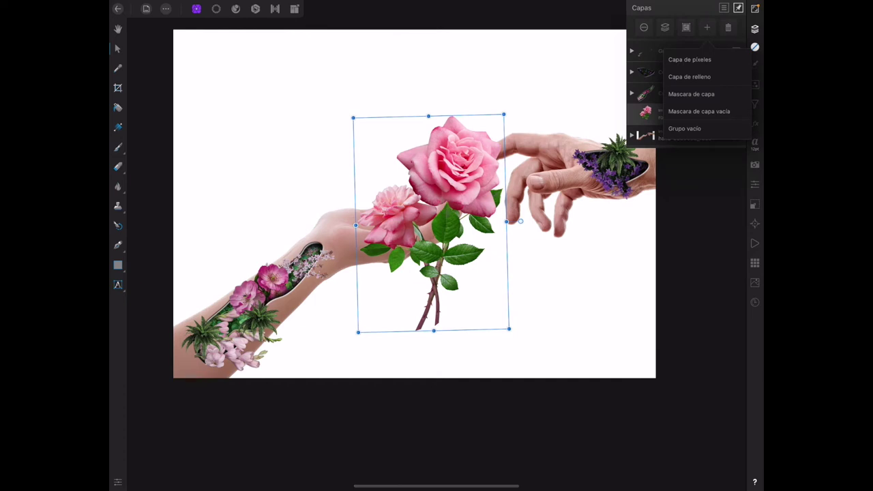
left_click(691, 93)
left_click(632, 113)
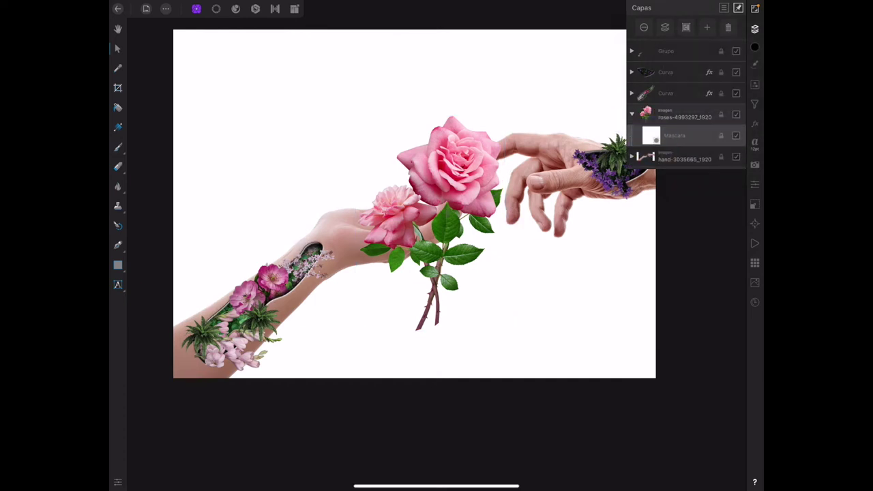
left_click(117, 147)
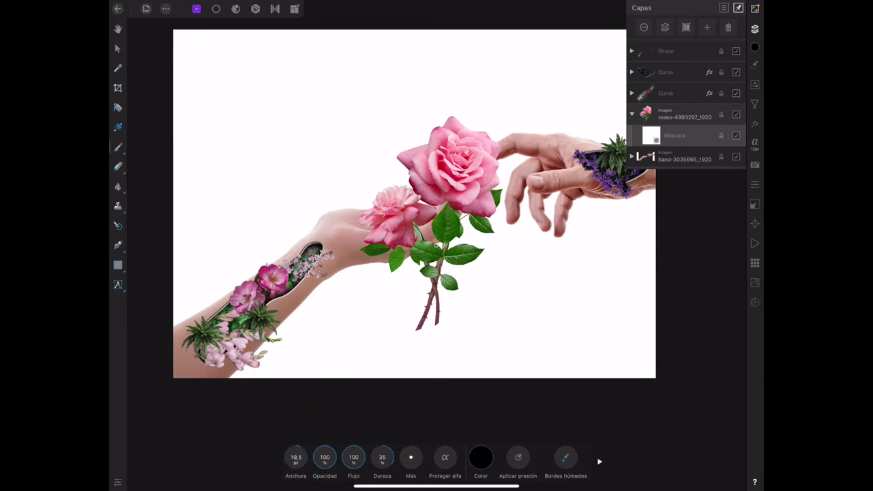
Paint out the lower stem, extra branch and stray petals, leaving one rose on one stem.
scroll(448, 251, "up", 5)
left_click_drag(414, 390, 416, 368)
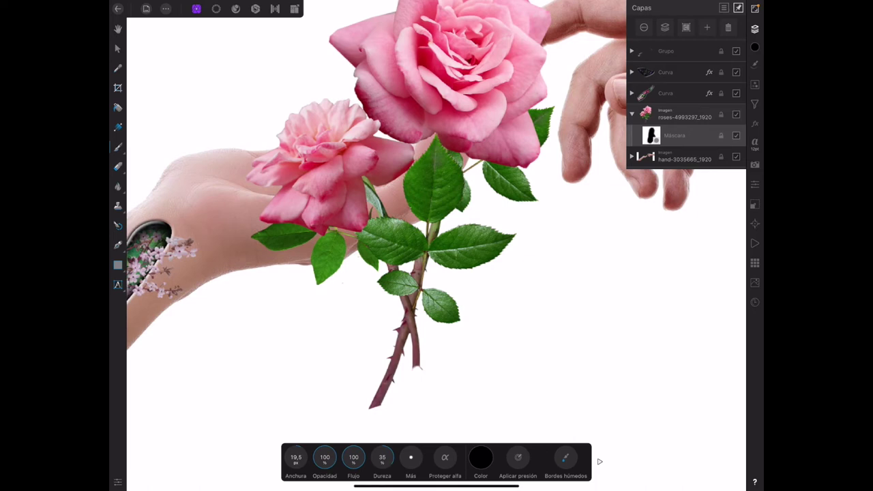
mouse_move(419, 346)
left_mouse_down()
mouse_move(403, 268)
mouse_move(390, 273)
mouse_move(371, 195)
mouse_move(341, 253)
mouse_move(282, 222)
mouse_move(287, 136)
mouse_move(318, 220)
mouse_move(331, 142)
mouse_move(365, 133)
mouse_move(341, 230)
left_mouse_up()
key("ctrl+z")
left_click_drag(403, 146, 373, 127)
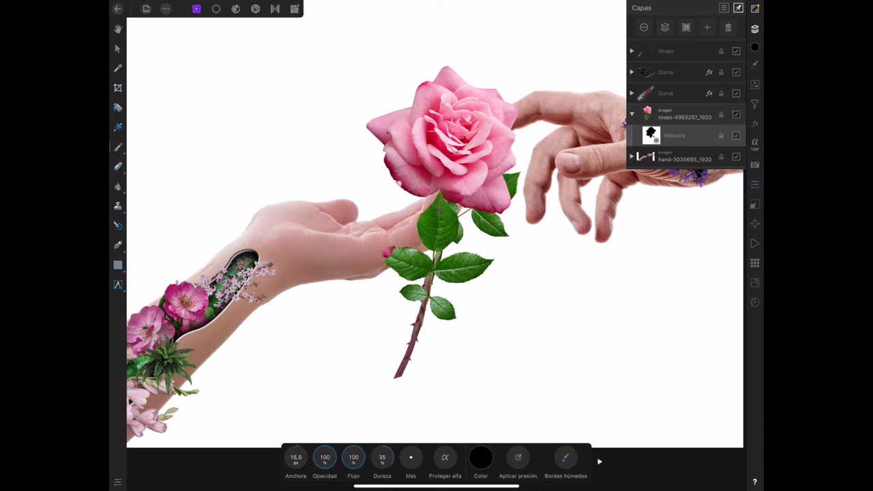
left_click(684, 114)
left_click(632, 114)
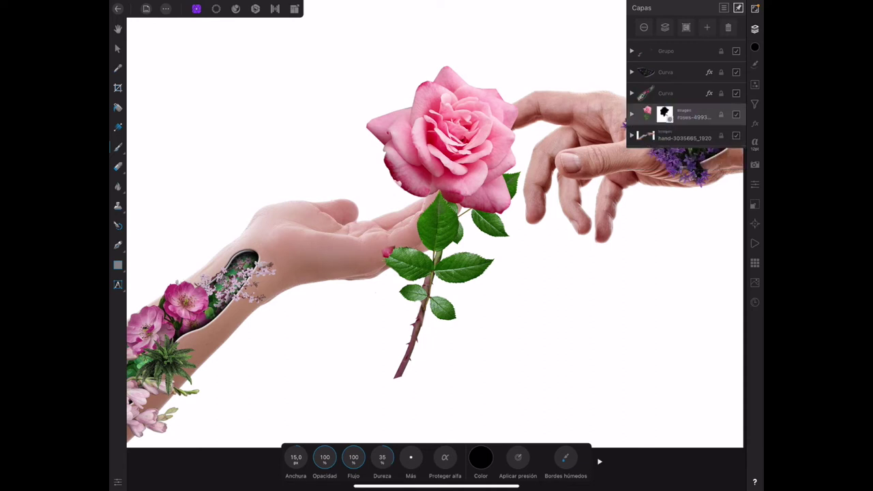
Duplicate the roses layer and hide the original.
left_click(166, 9)
left_click(205, 130)
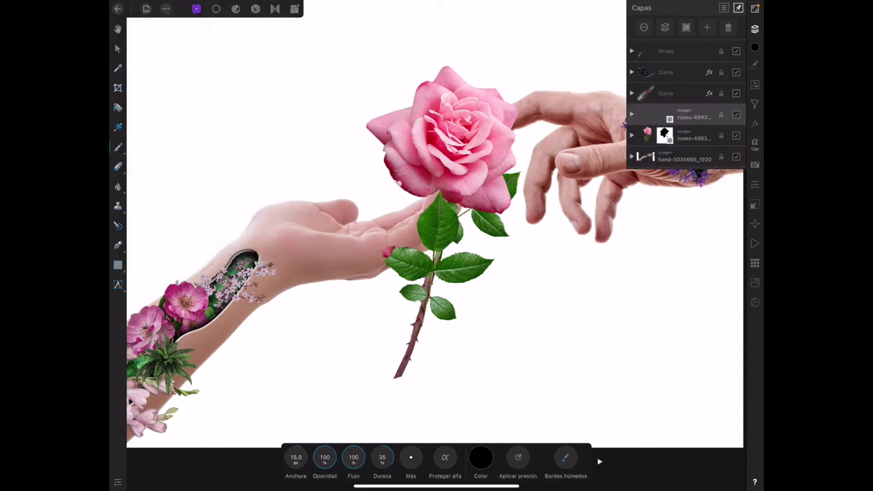
left_click(737, 135)
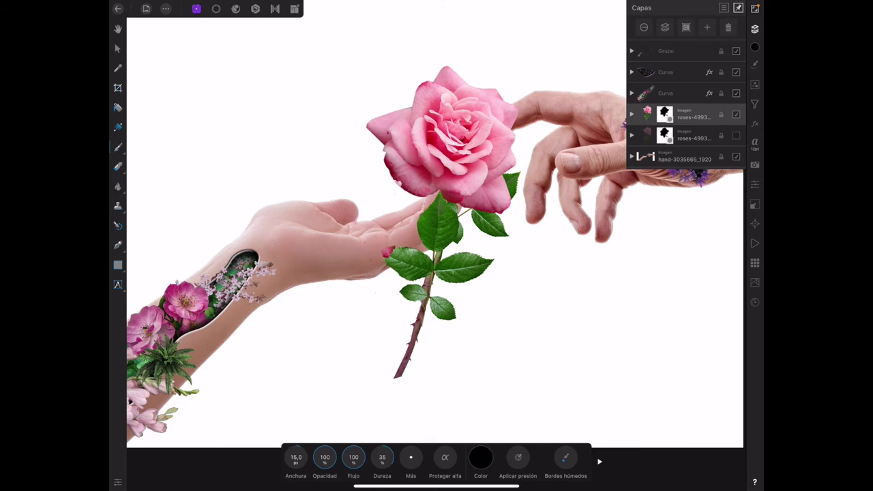
Flip the rose copy with Transform so its bloom rests in the left palm.
left_click(118, 49)
left_click(754, 205)
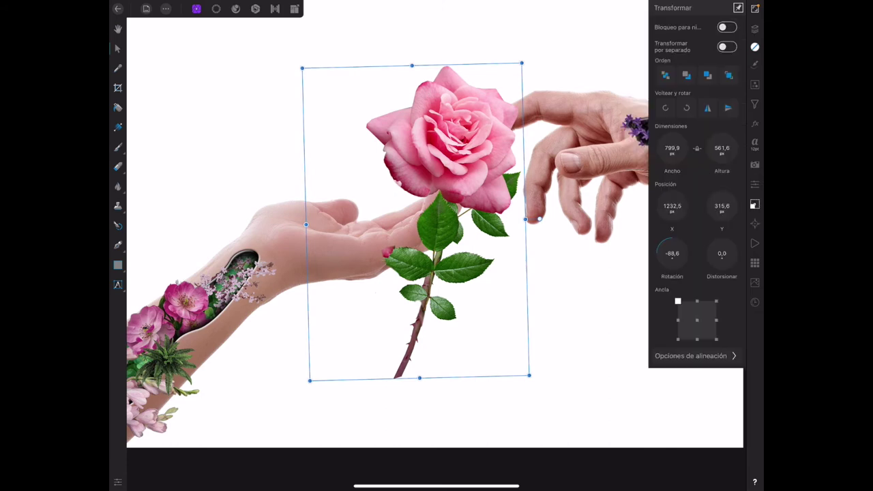
left_click(708, 107)
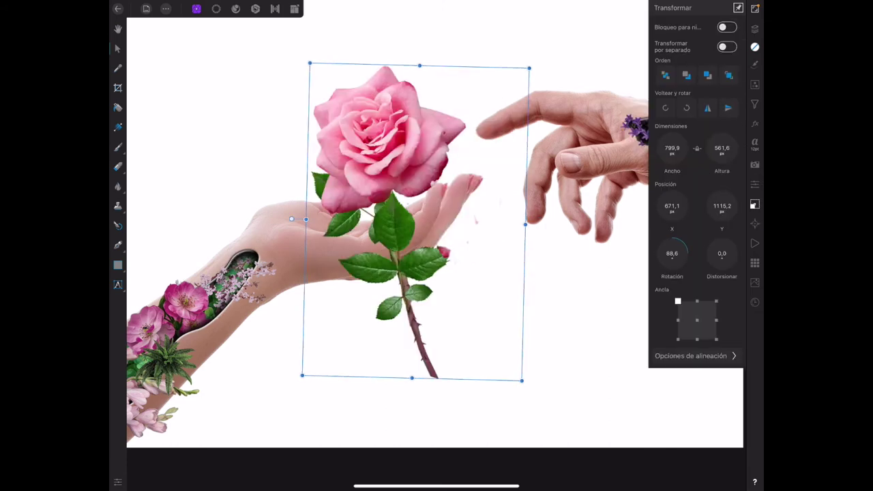
left_click(755, 205)
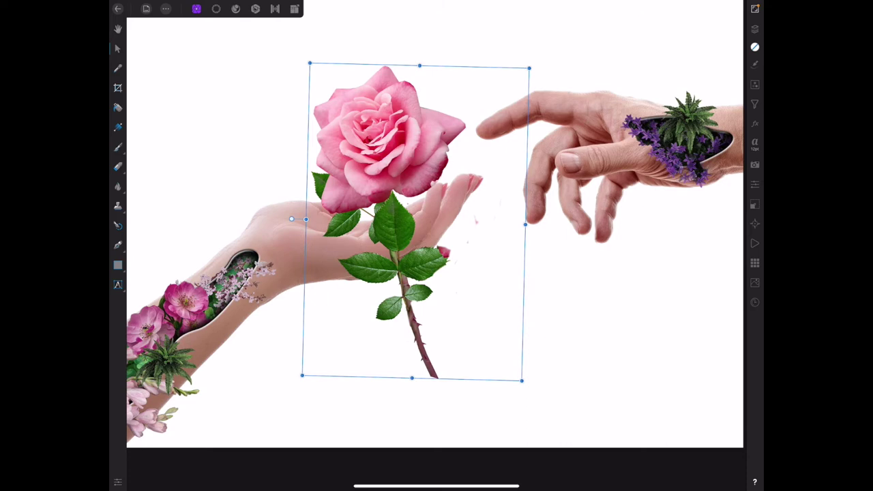
left_click(216, 9)
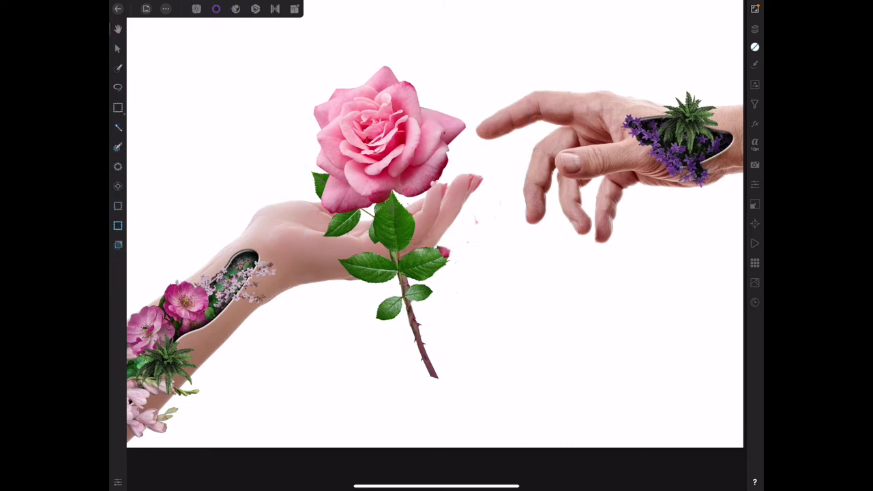
Select a single leaf of the rose with the smart selection brush.
left_click(118, 69)
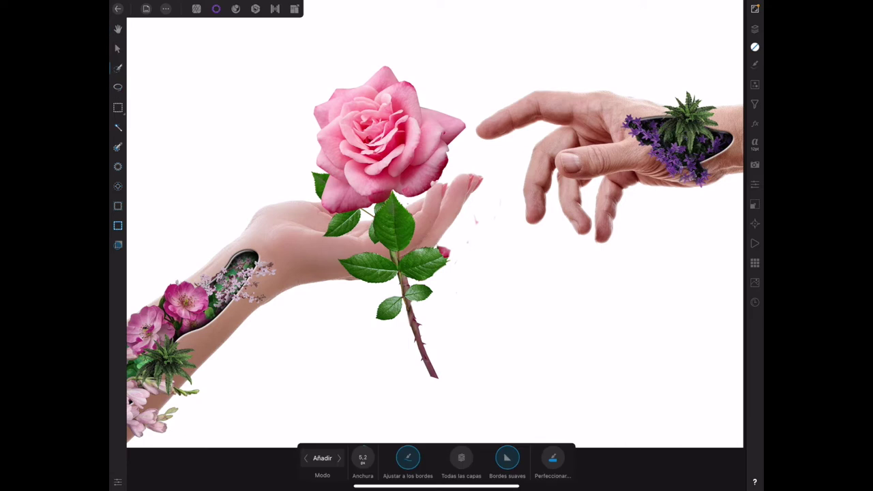
left_click_drag(371, 263, 373, 264)
left_click(363, 458)
left_click_drag(439, 247, 410, 252)
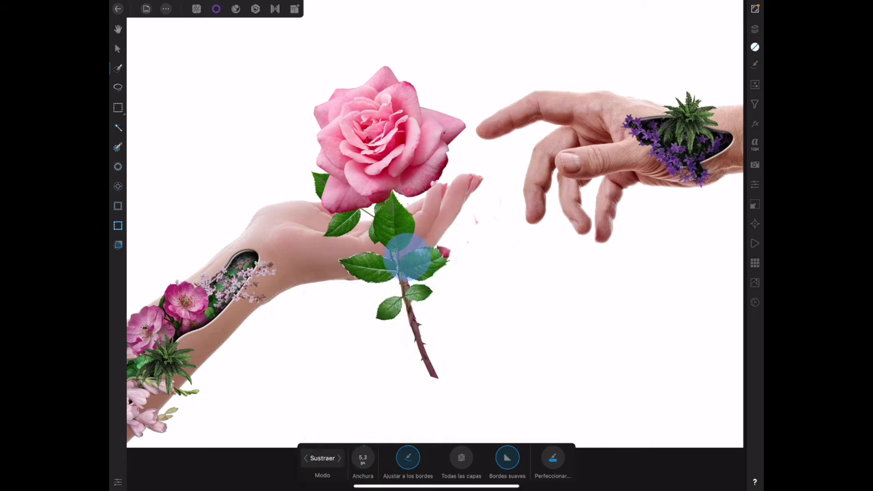
Mask the rose copy down to the selected leaf.
left_click(754, 28)
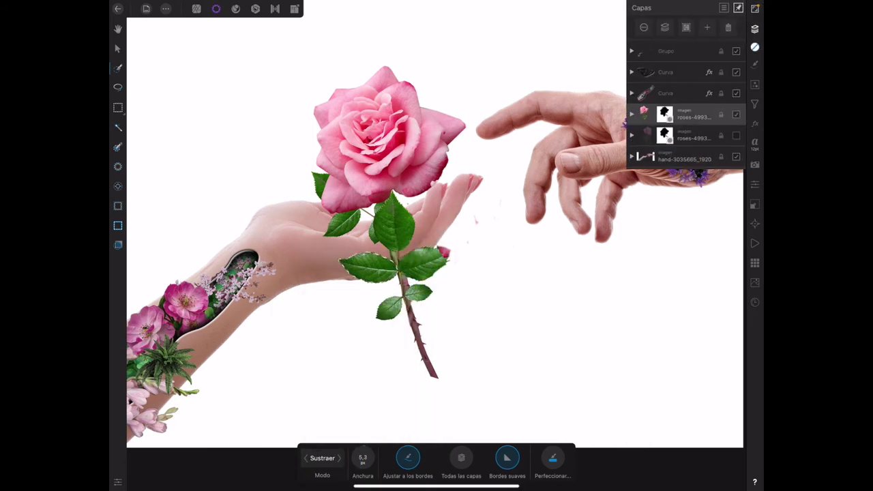
left_click(707, 28)
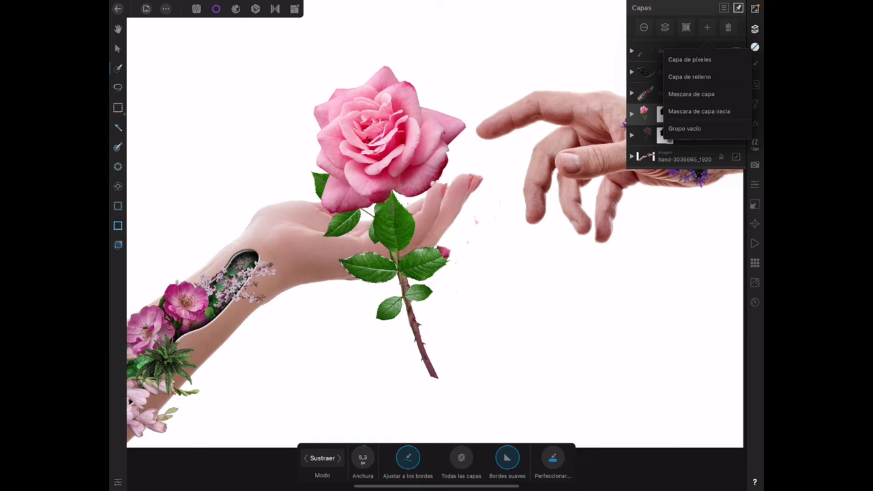
left_click(691, 94)
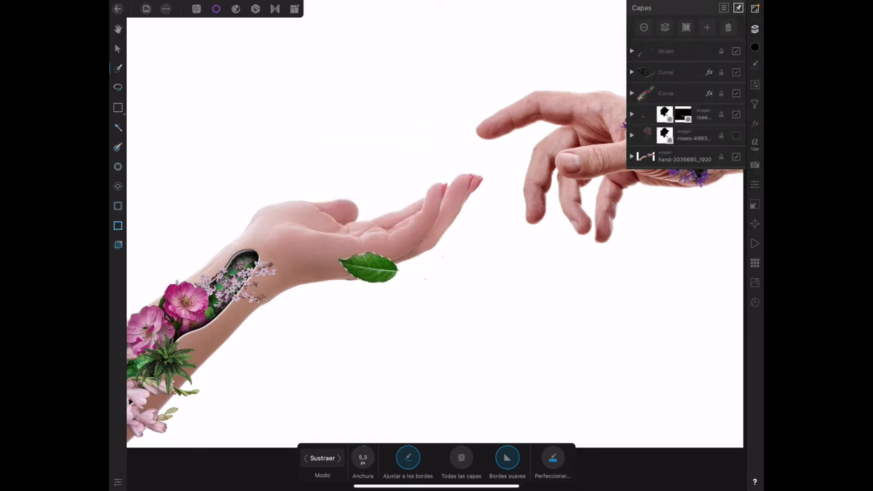
left_click(689, 114)
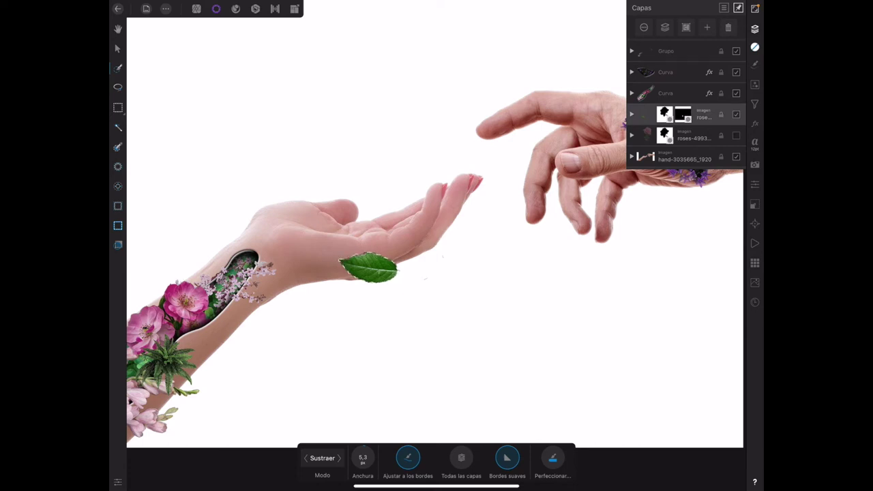
Clear the selection and rasterize the masked leaf layer into a pixel layer.
left_click(165, 8)
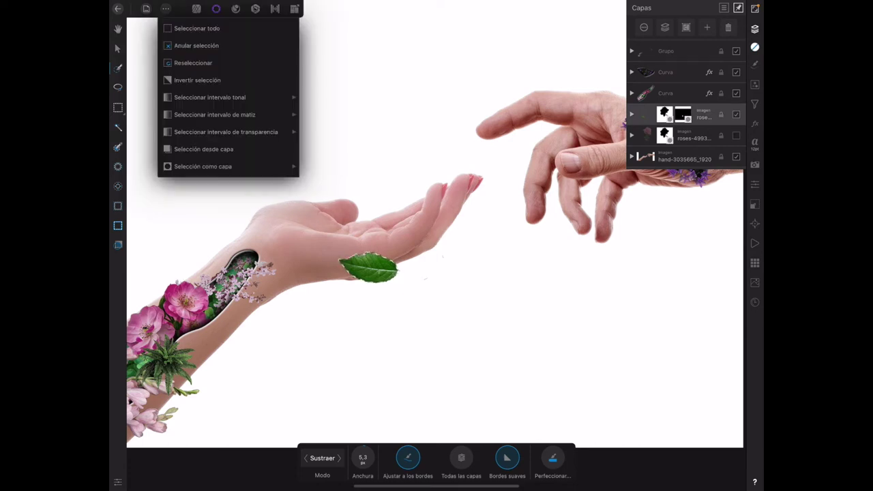
left_click(197, 8)
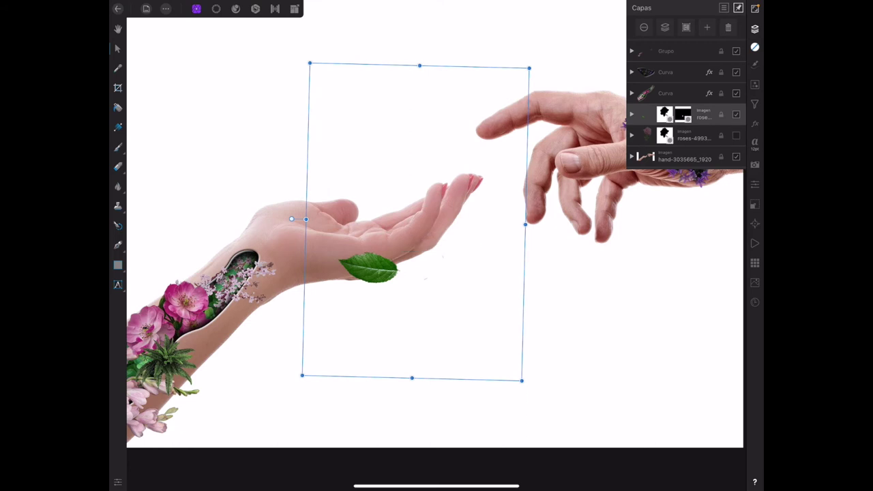
left_click(643, 27)
left_click(652, 128)
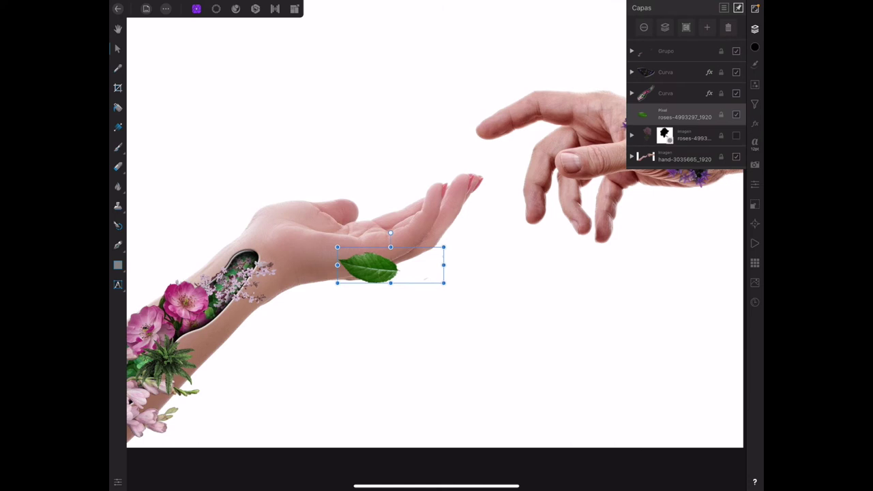
Show the roses layer, nest the leaf inside it, and tilt the leaf about -11° onto the stem.
left_click(736, 135)
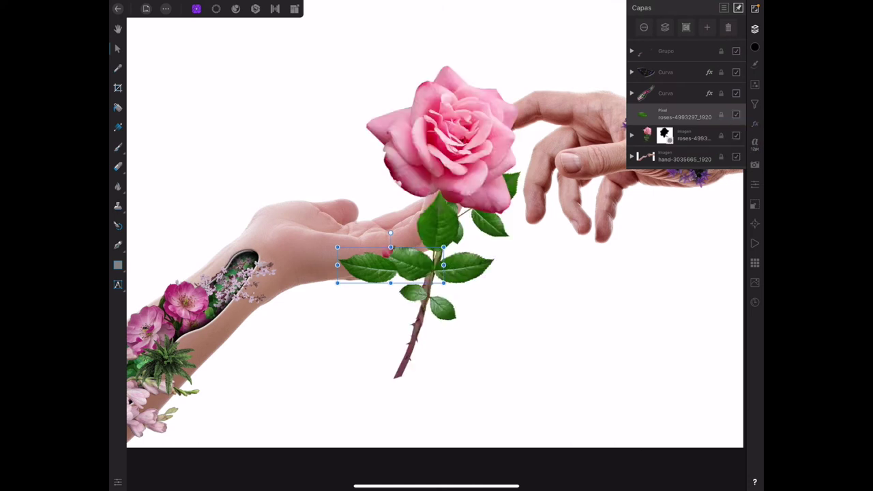
left_click_drag(662, 116, 665, 135)
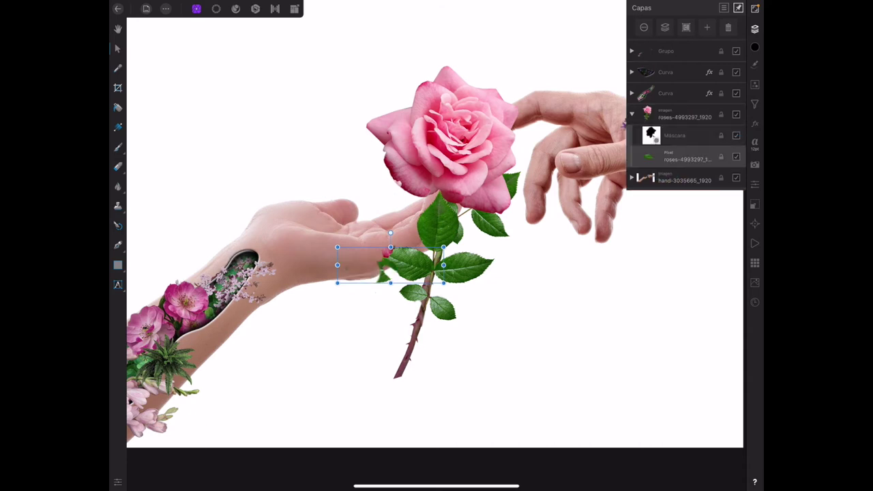
left_click_drag(411, 279, 454, 274)
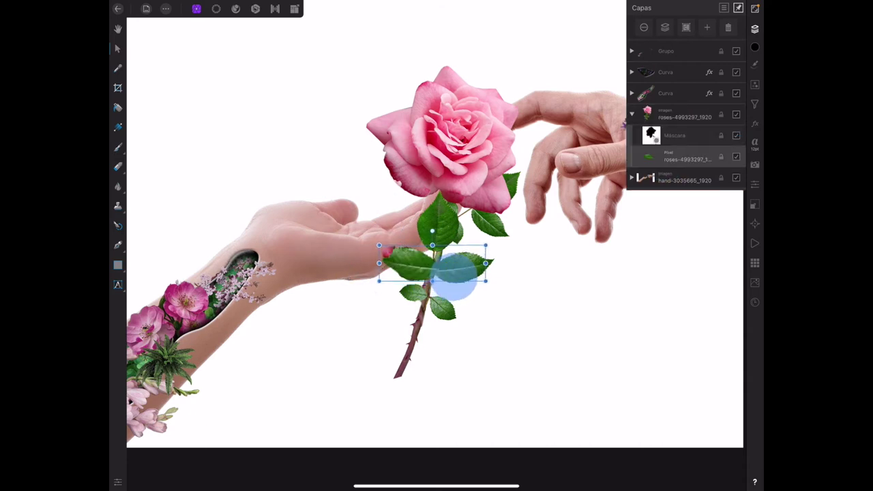
left_click_drag(432, 229, 439, 225)
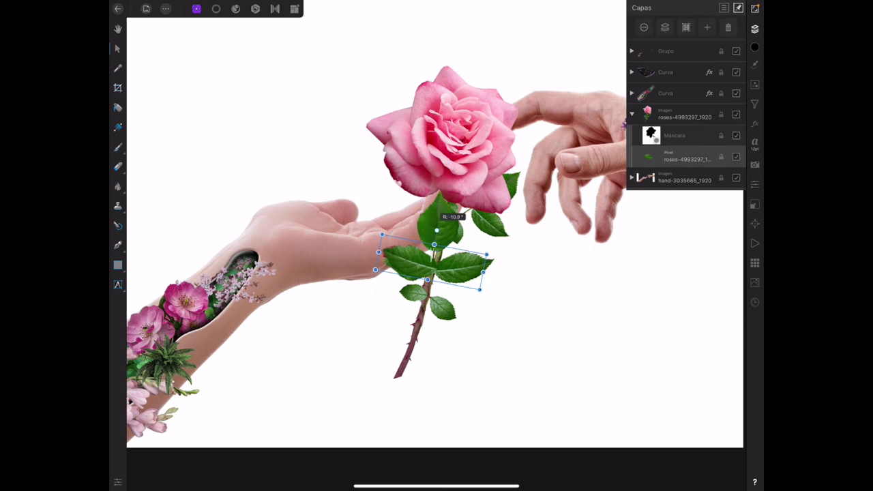
left_click_drag(451, 278, 449, 279)
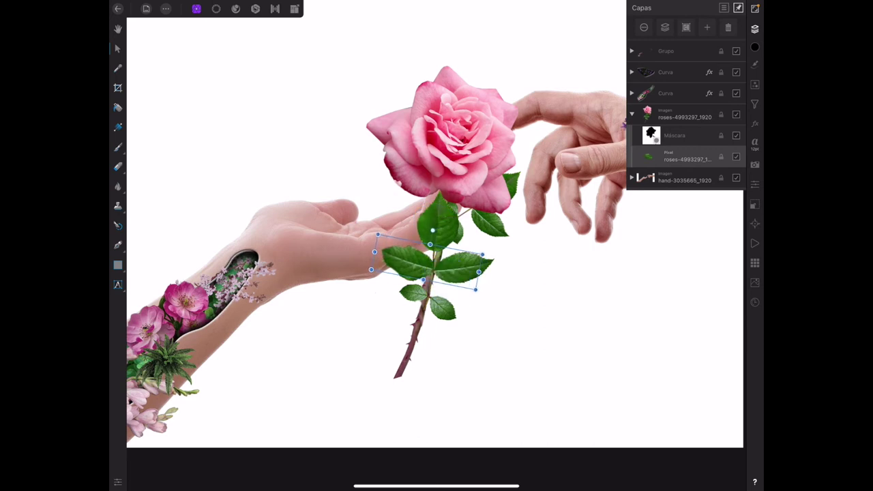
left_click(685, 178)
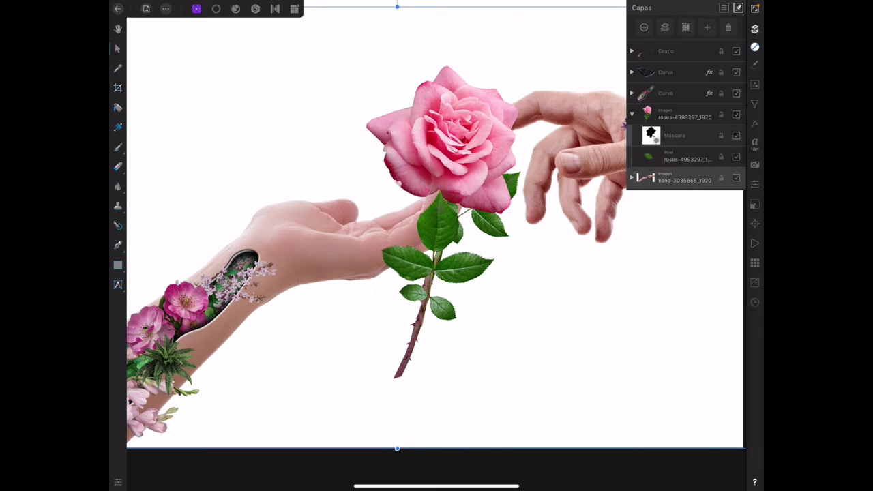
left_click(637, 114)
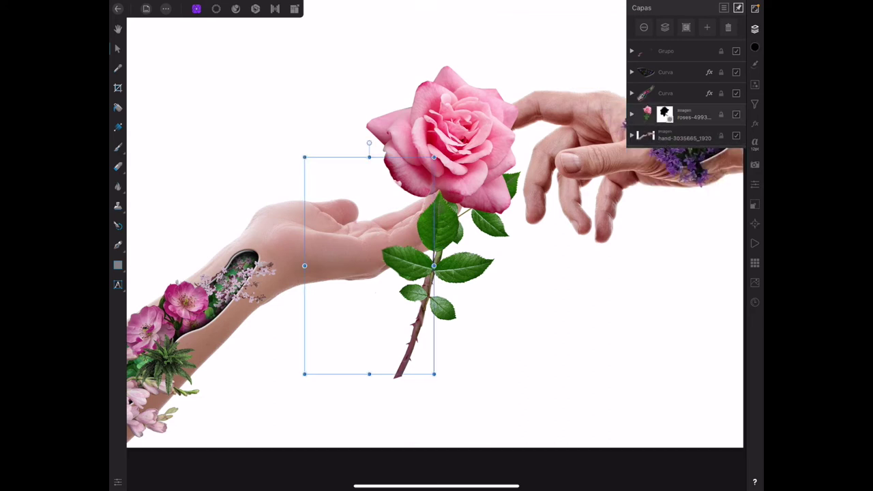
Move the rose up and left into the palm and rotate it slightly clockwise.
left_click(118, 46)
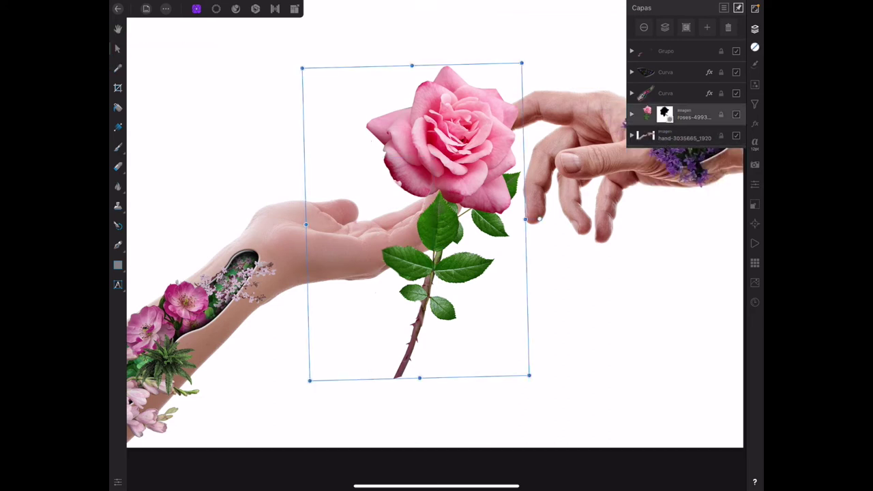
left_click_drag(473, 273, 400, 238)
scroll(436, 246, "down", 3)
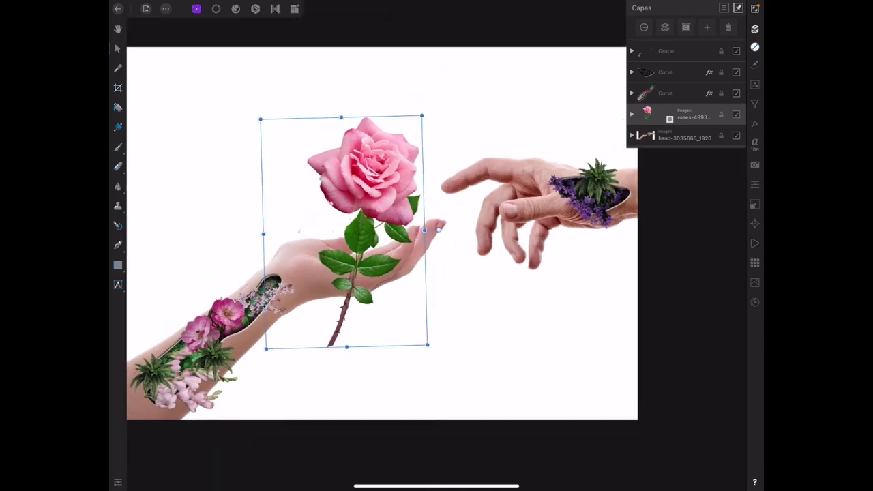
left_click_drag(438, 229, 436, 216)
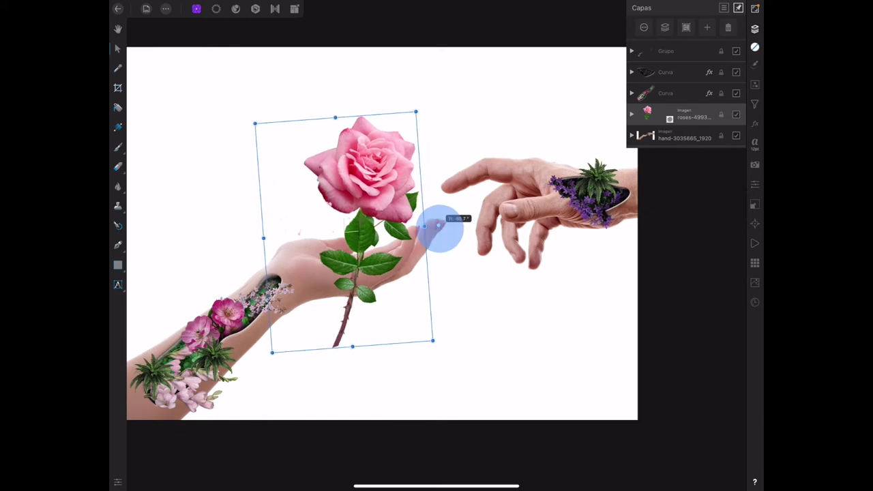
left_click_drag(395, 269, 393, 259)
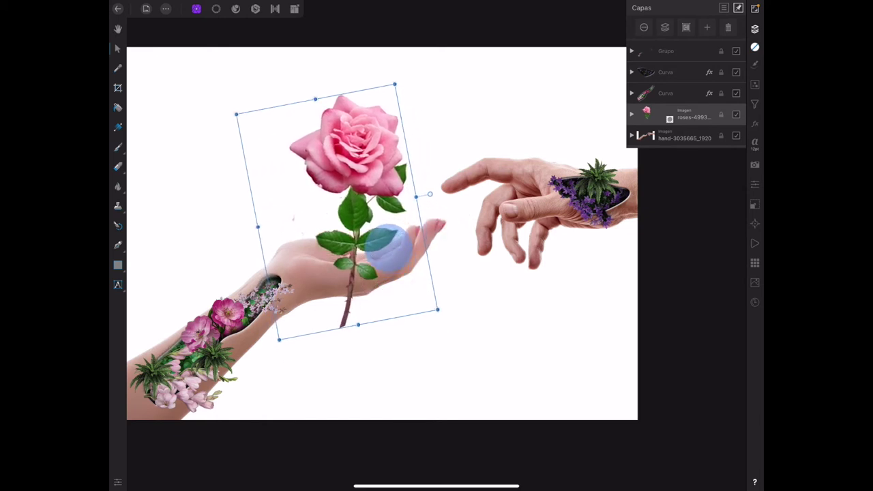
left_click_drag(391, 257, 383, 247)
Stretch the rose taller from its bottom edge, settle it higher, and select its mask.
left_click_drag(354, 325, 356, 341)
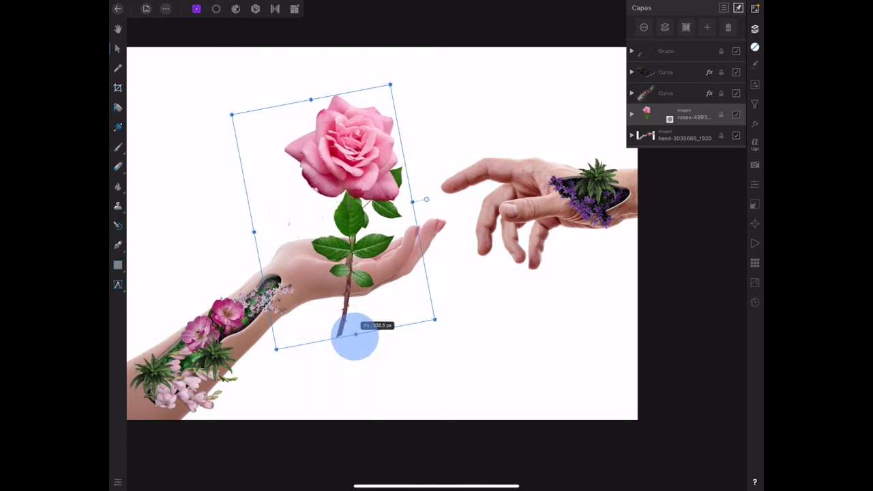
left_click_drag(355, 341, 354, 346)
left_click_drag(396, 285, 395, 275)
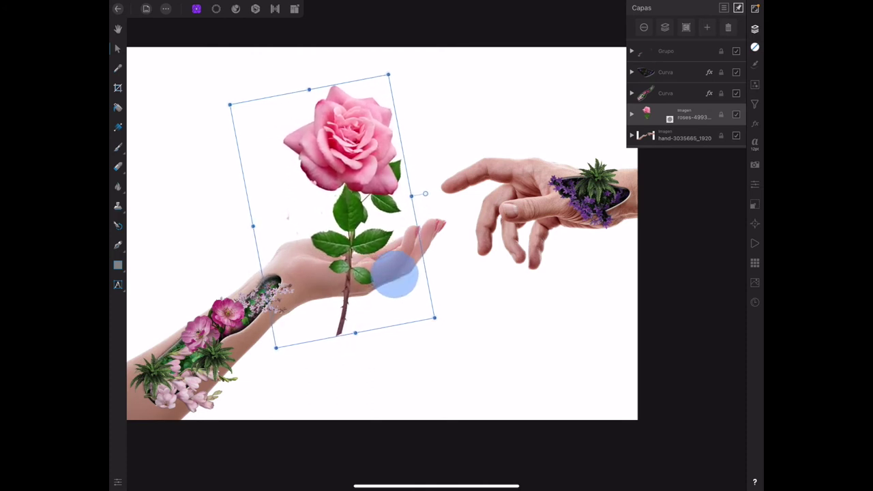
left_click(631, 114)
left_click(675, 136)
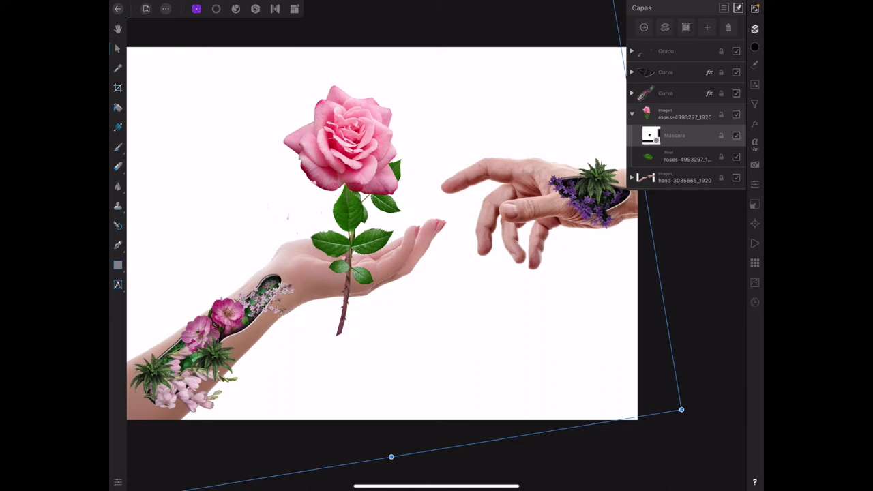
Paint away stray specks around the stem on the mask with a 21.1 px brush.
left_click(117, 146)
left_click(286, 215)
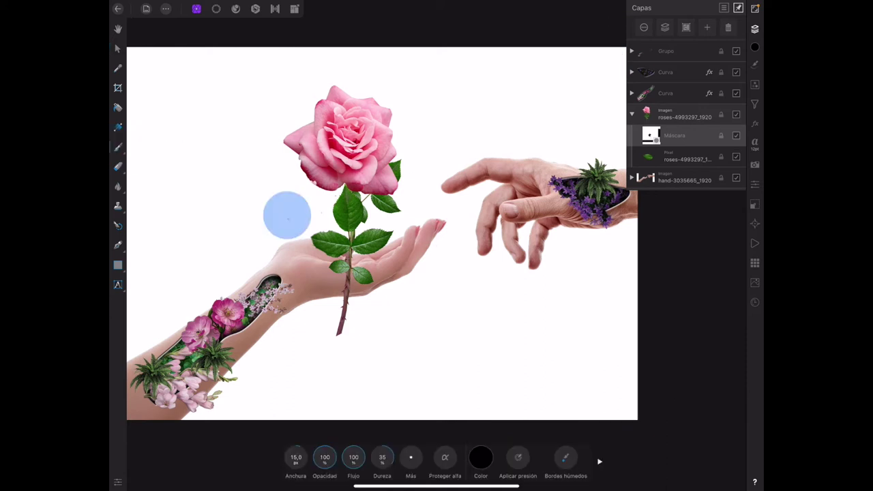
left_click_drag(296, 457, 304, 458)
mouse_move(267, 209)
left_mouse_down()
mouse_move(296, 234)
mouse_move(312, 205)
left_mouse_up()
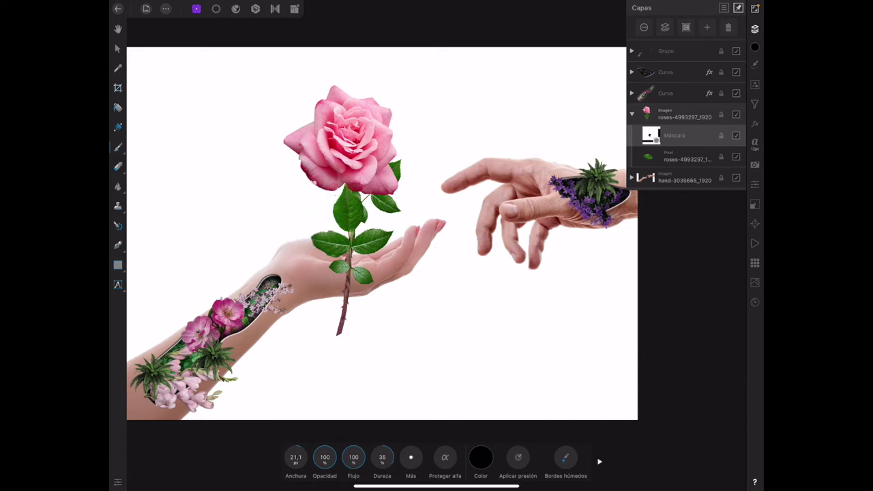
Add a new layer mask and nest it inside the roses layer.
left_click(118, 48)
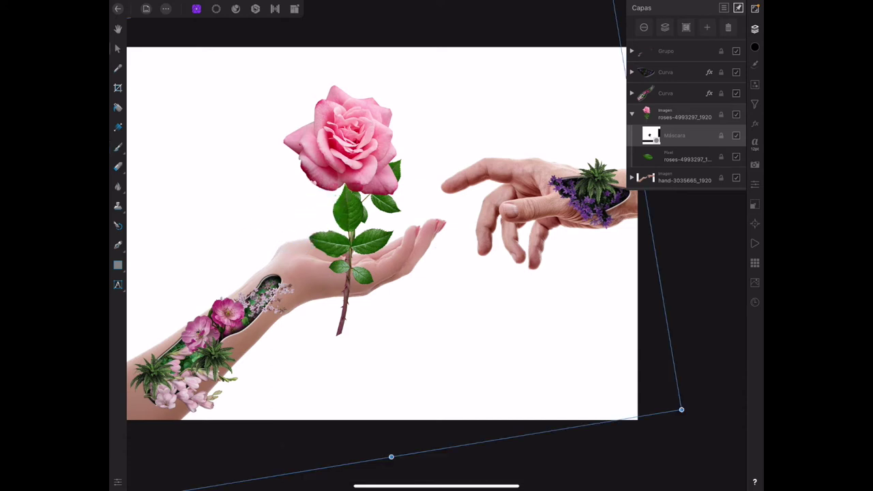
left_click(707, 28)
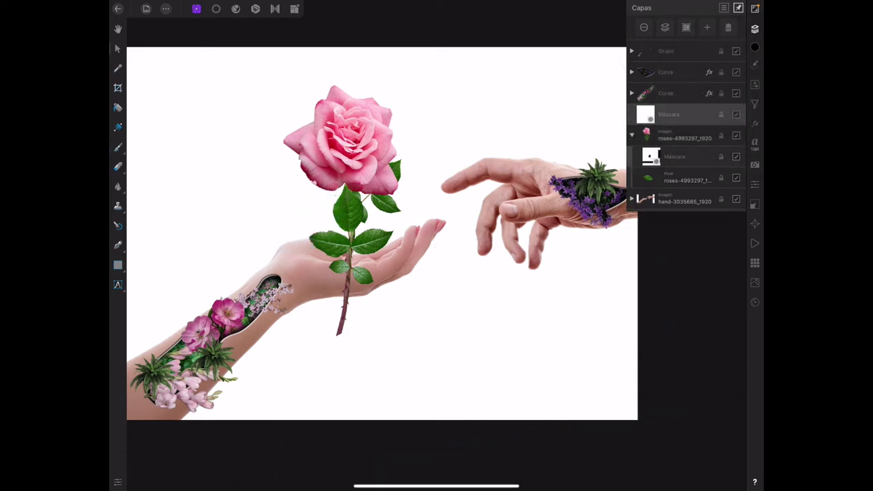
left_click_drag(692, 121, 692, 143)
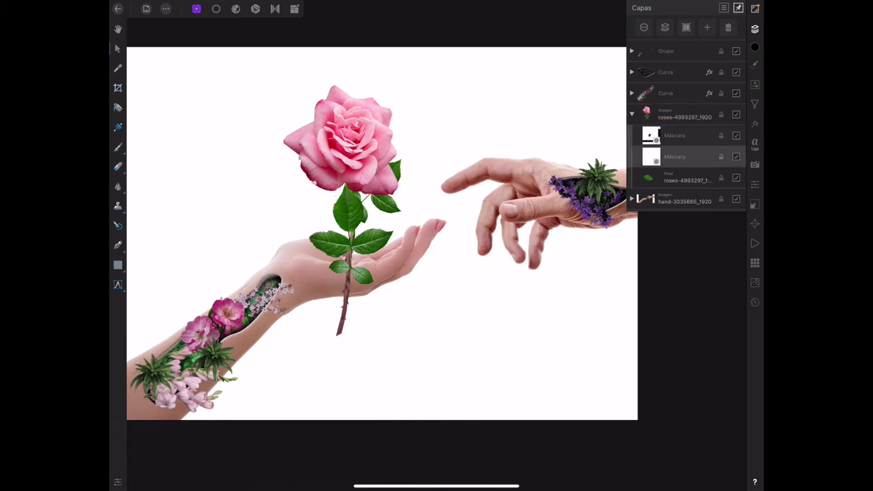
left_click(117, 147)
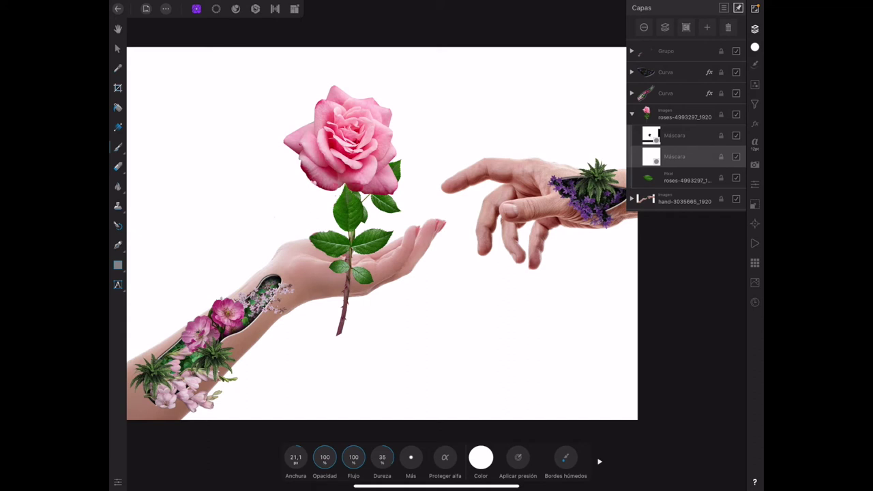
Paint black on the rose layer's mask to hide the stem where it crosses the palm.
left_click(341, 271)
left_click(481, 457)
left_click(457, 341)
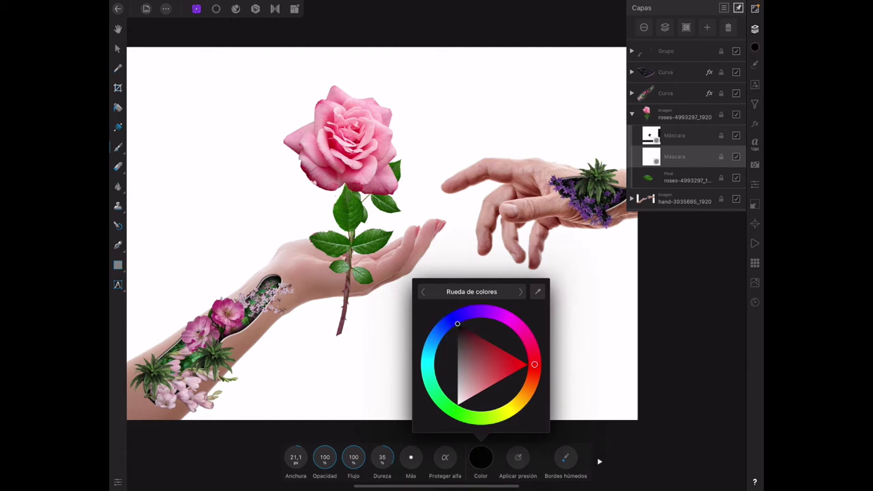
left_click(481, 457)
mouse_move(355, 269)
left_mouse_down()
mouse_move(333, 266)
mouse_move(348, 263)
mouse_move(356, 280)
mouse_move(366, 273)
mouse_move(368, 282)
mouse_move(350, 278)
mouse_move(353, 295)
mouse_move(347, 273)
mouse_move(357, 269)
mouse_move(349, 276)
left_mouse_up()
Repaint the mask in white to reveal the stem through and below the palm.
left_click(481, 457)
left_click(444, 406)
left_click(480, 457)
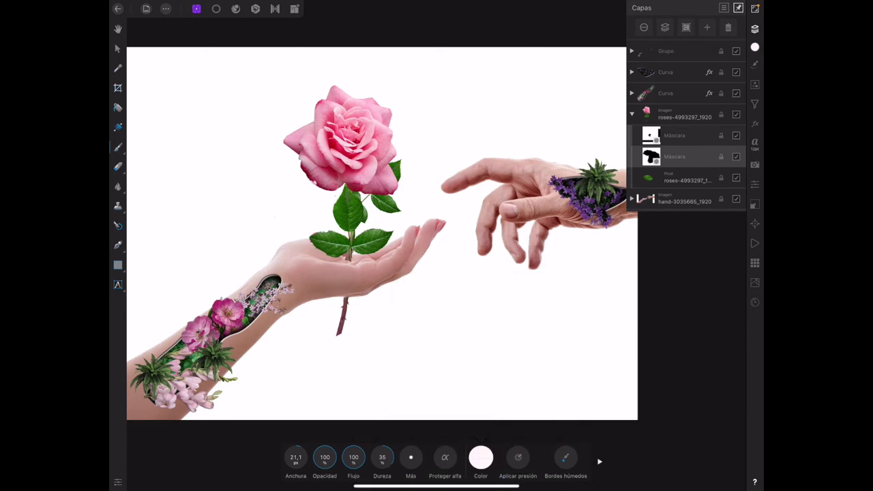
scroll(373, 270, "up", 5)
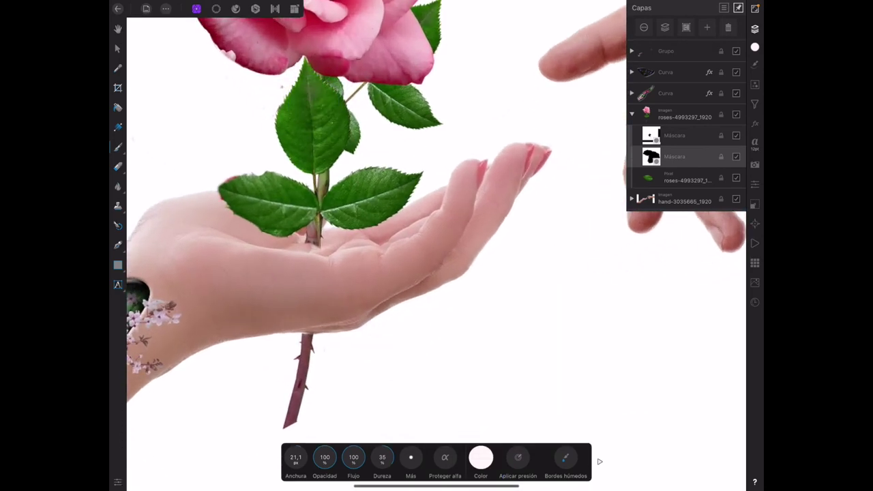
left_click_drag(308, 238, 312, 240)
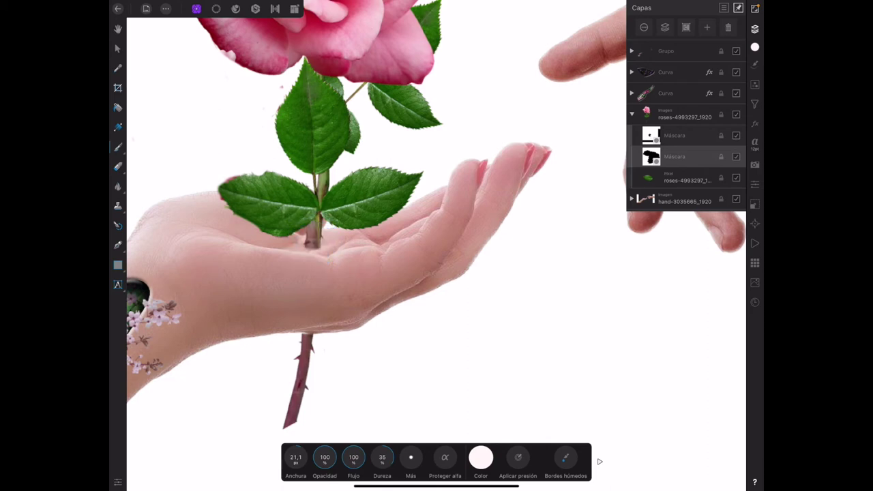
left_click_drag(302, 337, 307, 339)
scroll(522, 218, "down", 2)
scroll(515, 245, "down", 3)
scroll(505, 253, "down", 3)
scroll(505, 252, "down", 2)
left_click(117, 49)
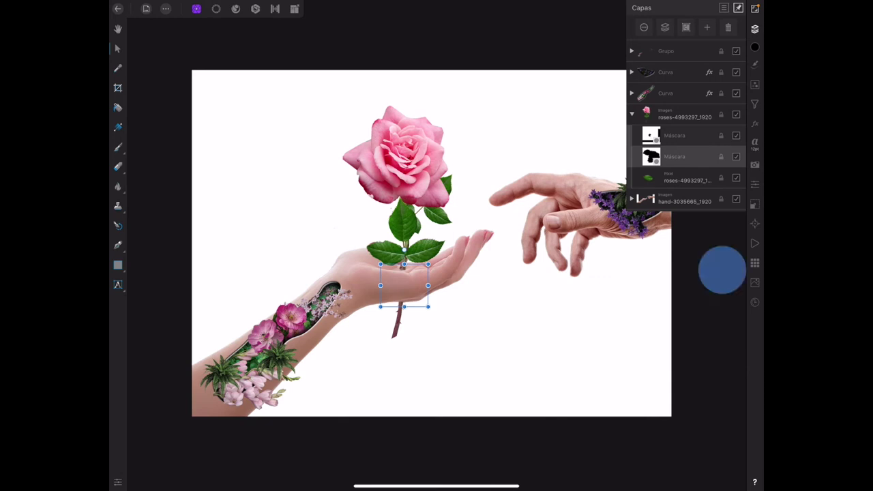
scroll(410, 246, "down", 1)
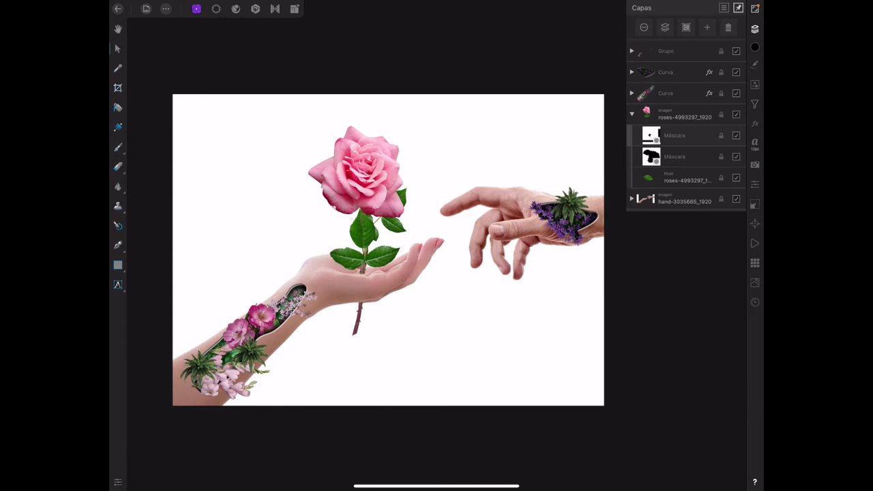
Add a new pixel layer above the hand photo and set the brush colour to black.
left_click(632, 114)
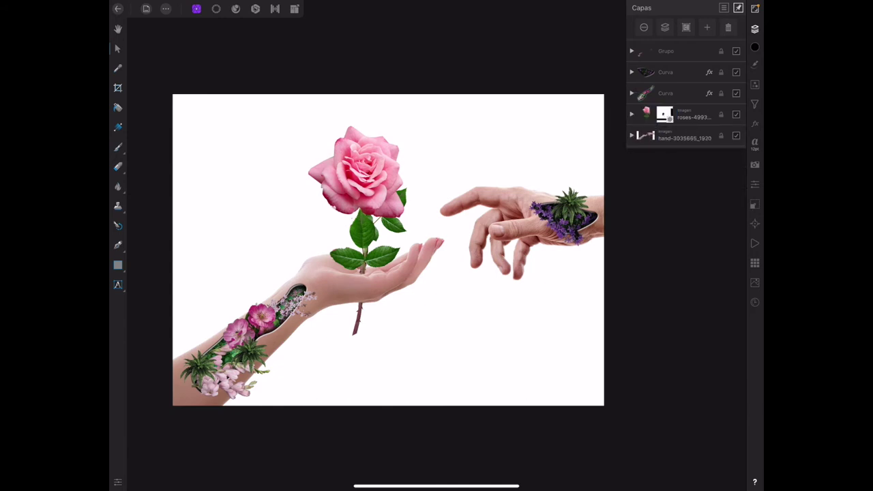
left_click(683, 137)
left_click(707, 28)
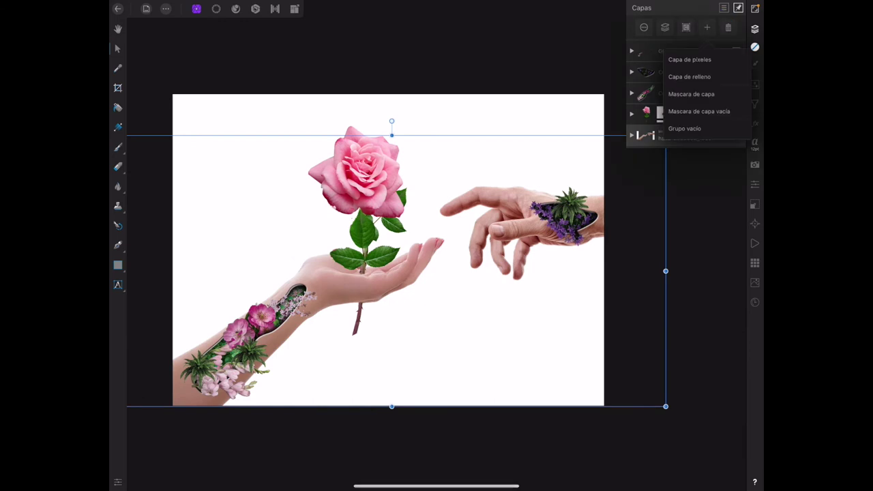
left_click(710, 60)
left_click(117, 147)
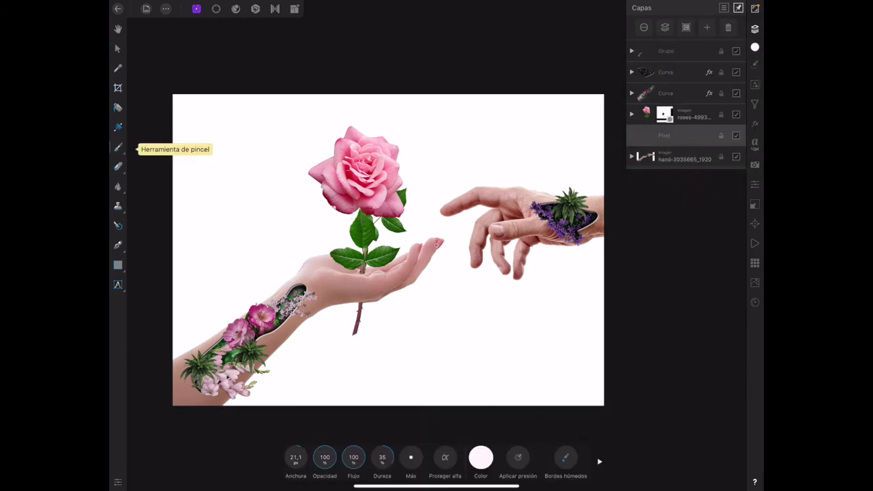
left_click(480, 458)
left_click(456, 320)
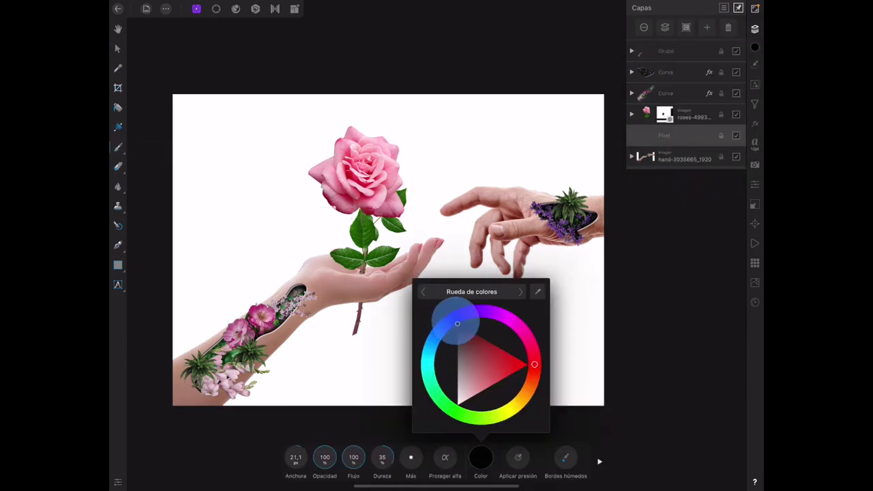
left_click(481, 458)
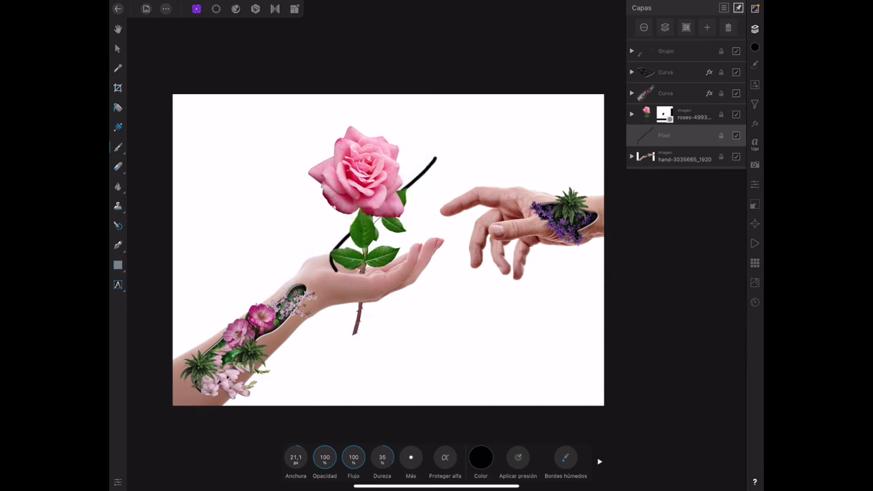
Paint black shading into the arm opening and over the plant area inside it.
scroll(389, 245, "up", 3)
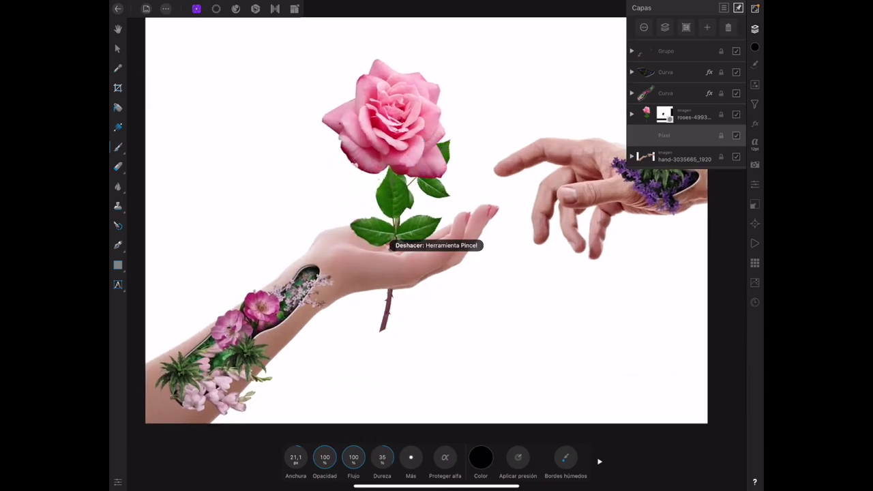
scroll(436, 307, "up", 3)
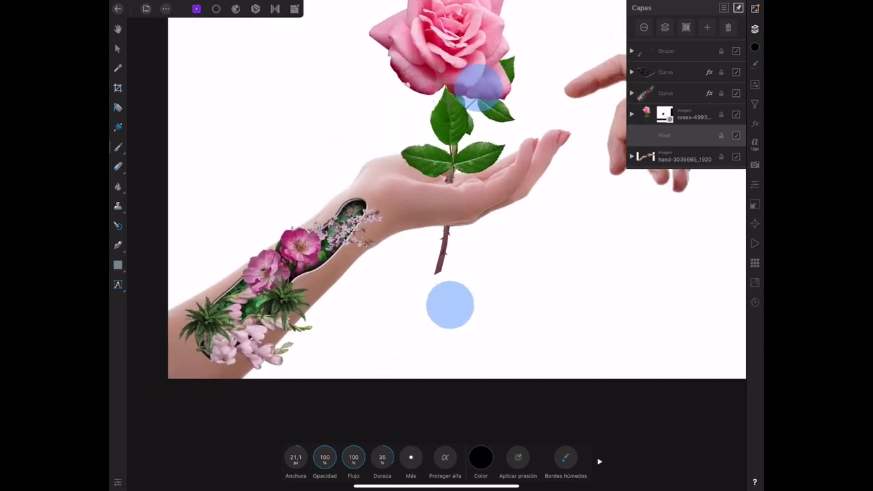
left_click_drag(306, 330, 289, 340)
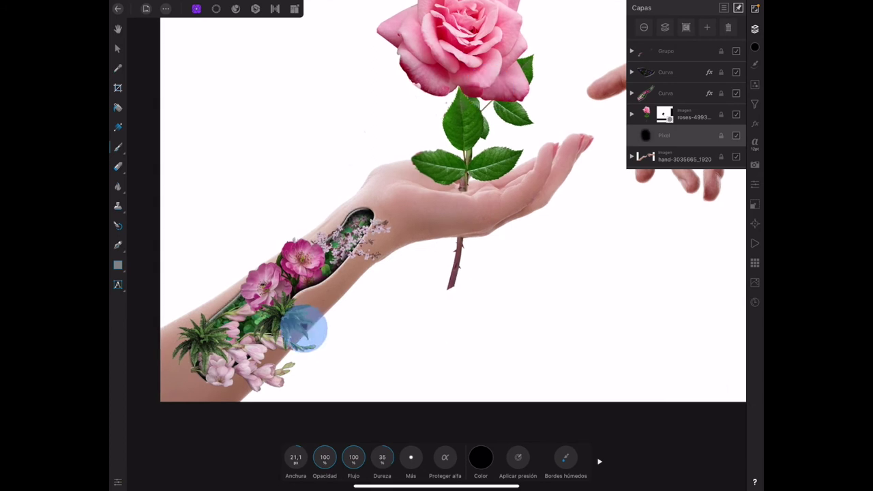
left_click_drag(296, 458, 309, 451)
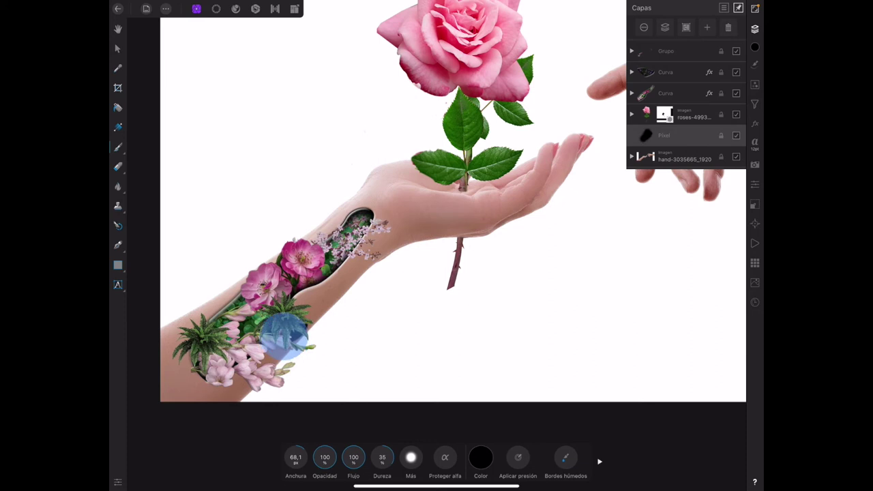
mouse_move(295, 325)
left_mouse_down()
mouse_move(235, 390)
mouse_move(207, 394)
left_mouse_up()
key("ctrl+z")
key("ctrl+shift+z")
Add dark shading among the wrist blossoms, at the stem base, and around the lavender ring opening.
left_click_drag(357, 247, 369, 258)
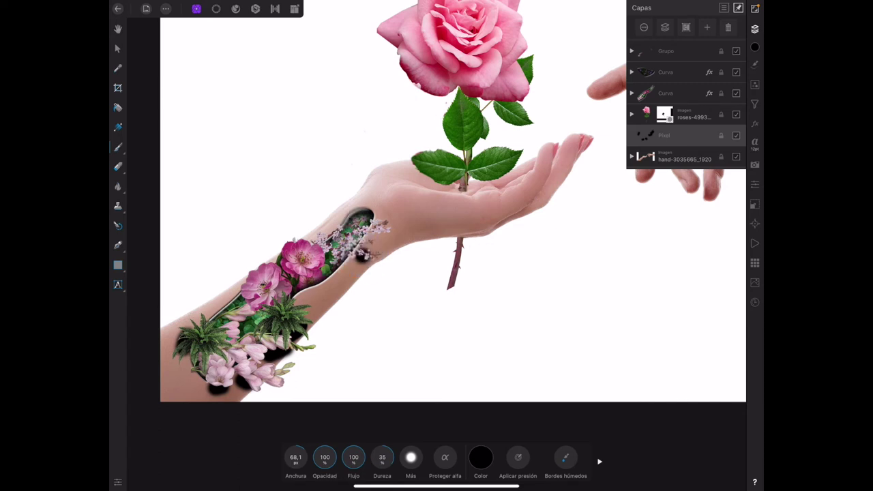
left_click_drag(372, 226, 381, 233)
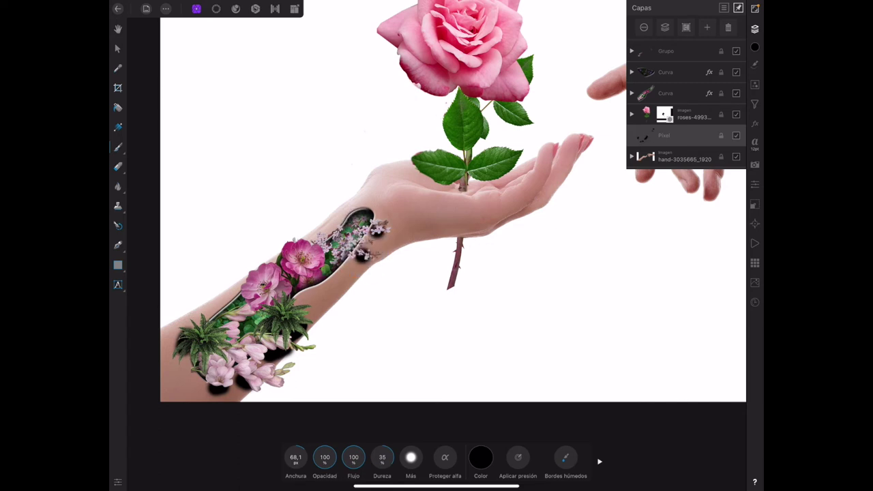
left_click(463, 188)
scroll(495, 307, "down", 3)
scroll(365, 319, "down", 2)
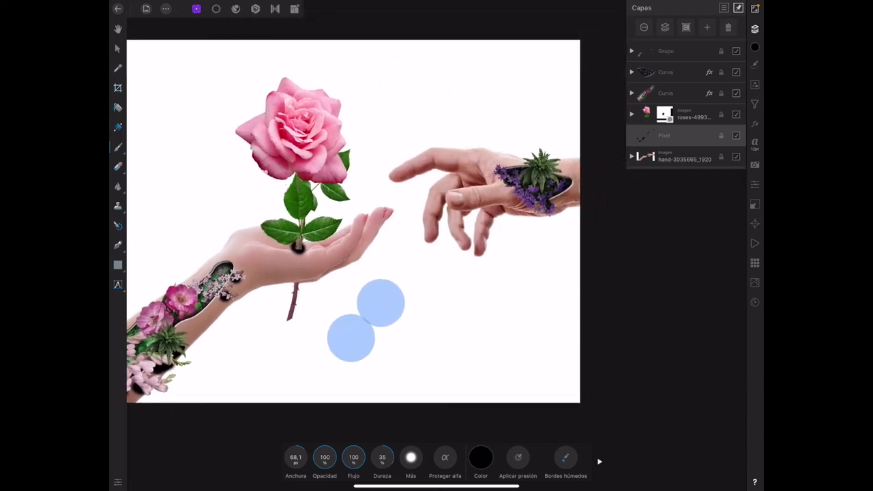
left_click_drag(559, 202, 518, 194)
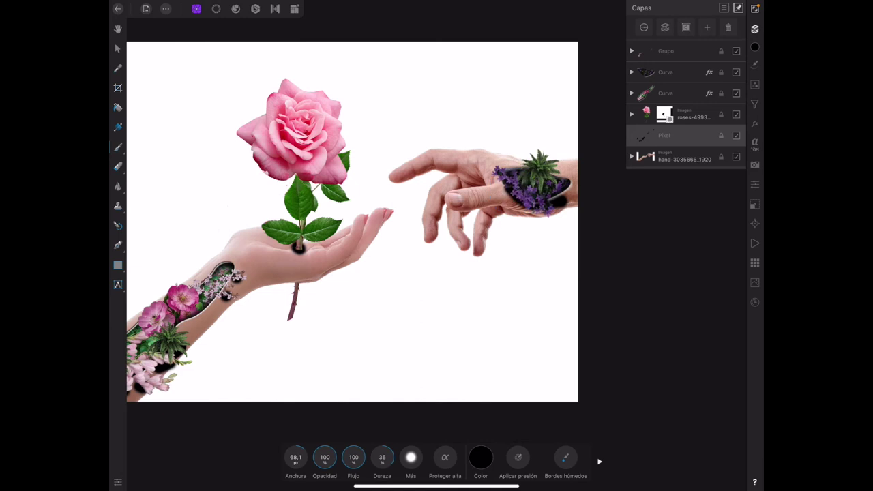
left_click_drag(555, 170, 549, 182)
scroll(486, 205, "down", 2)
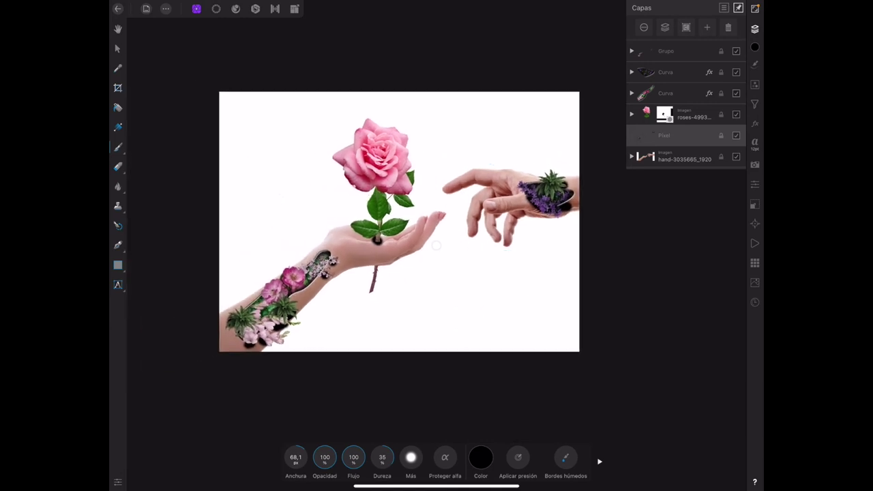
left_click(756, 123)
Enable Gaussian Blur on the shading layer with an 18.3 px radius.
left_click(730, 79)
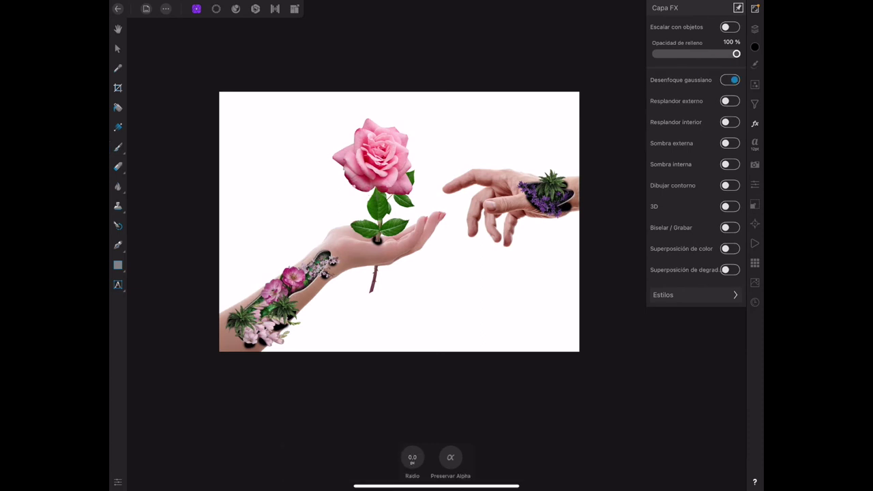
left_click_drag(413, 456, 419, 454)
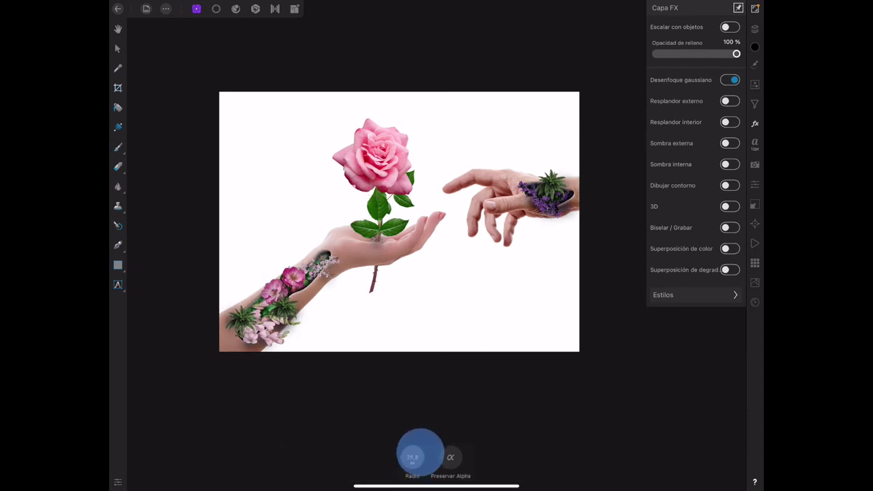
mouse_move(418, 457)
left_mouse_down()
mouse_move(416, 463)
mouse_move(419, 456)
left_mouse_up()
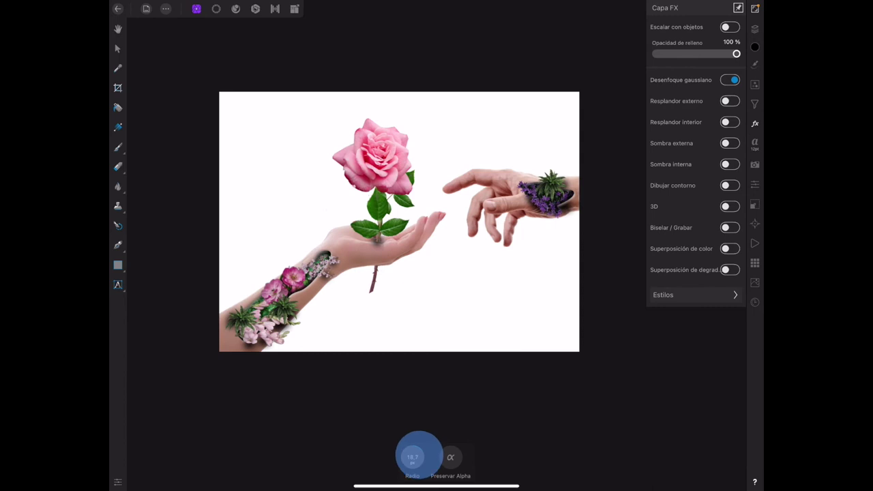
left_click_drag(419, 456, 413, 456)
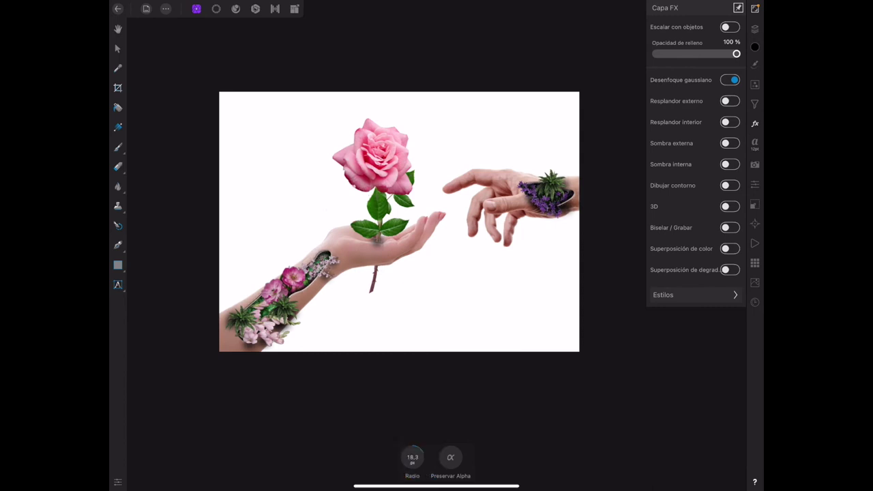
Erase some shading on the palm below the stem with a 36.5 px eraser.
left_click(120, 48)
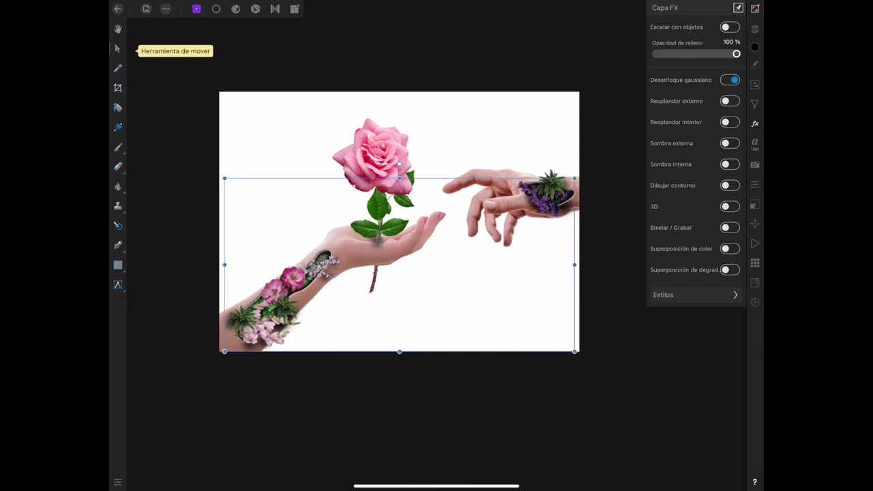
left_click(755, 29)
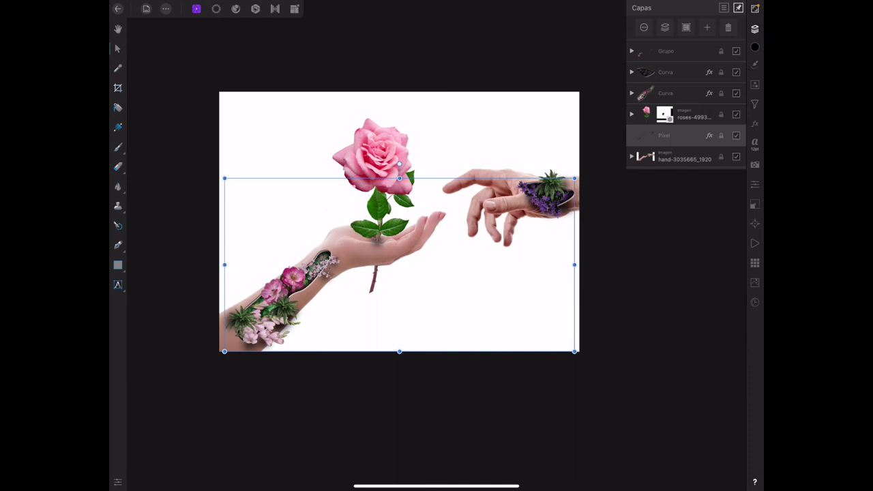
left_click(117, 166)
scroll(399, 245, "up", 5)
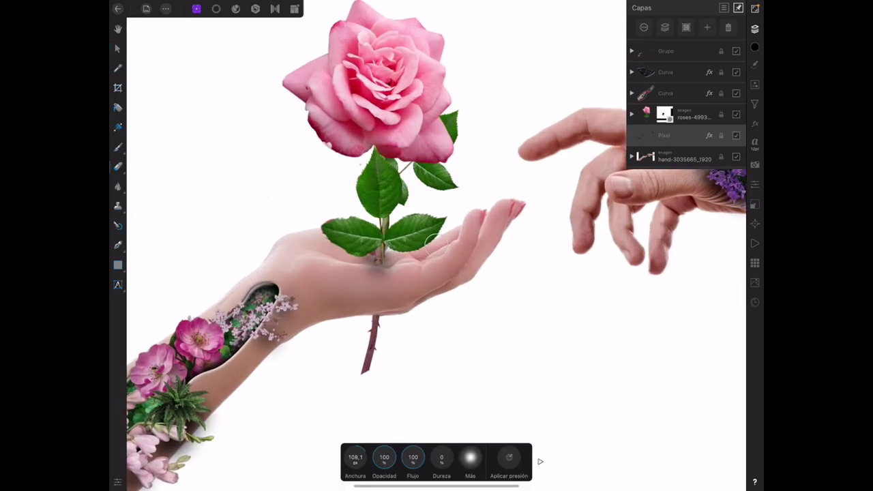
left_click_drag(356, 459, 357, 469)
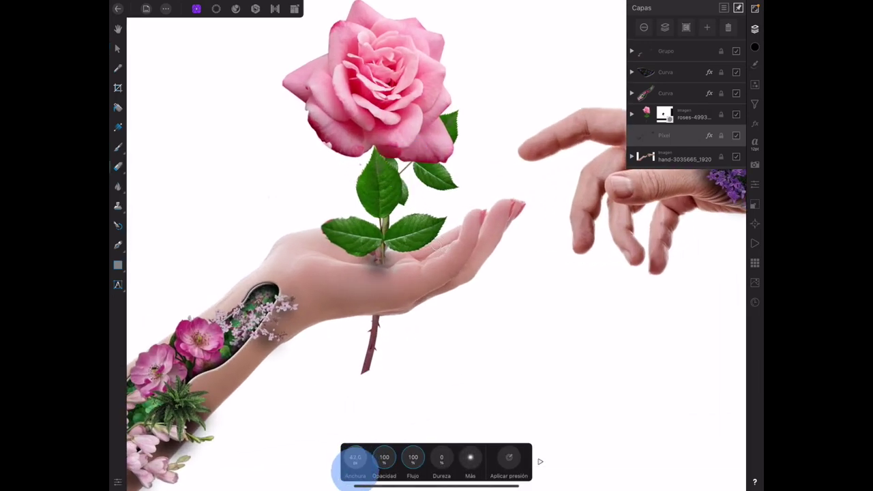
mouse_move(393, 265)
left_mouse_down()
mouse_move(386, 275)
mouse_move(377, 260)
left_mouse_up()
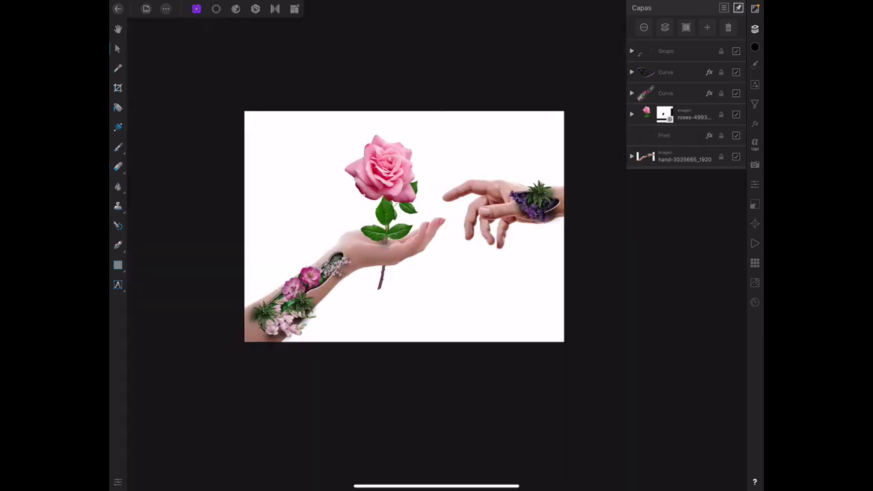
left_click(682, 158)
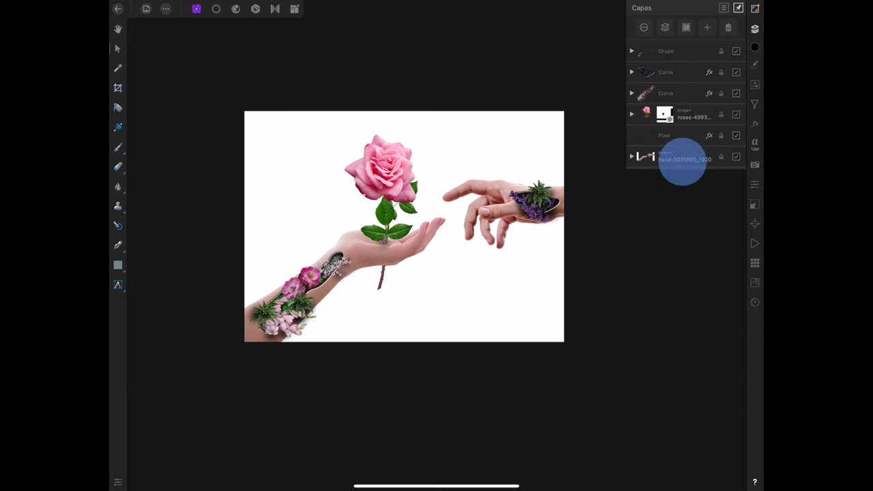
Draw a black rounded rectangle over the whole canvas and place it below the hand layer.
left_click(117, 265)
mouse_move(216, 86)
left_mouse_down()
mouse_move(423, 362)
mouse_move(597, 365)
left_mouse_up()
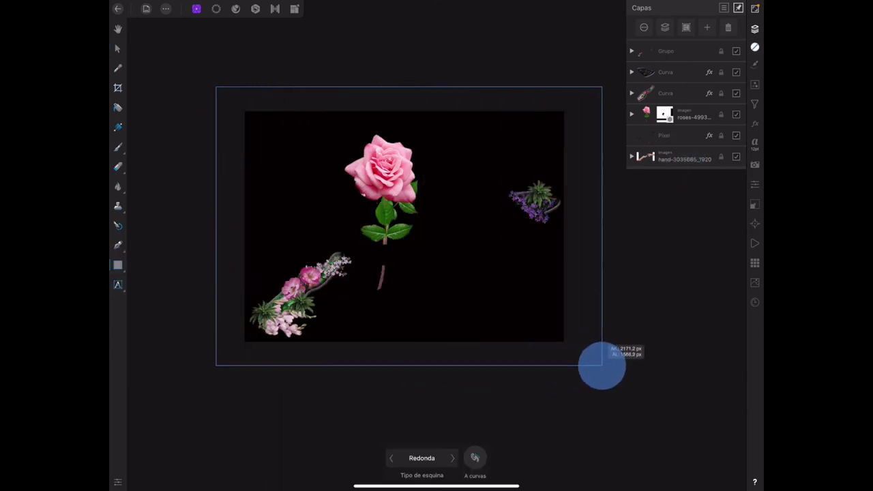
left_click_drag(696, 158, 696, 186)
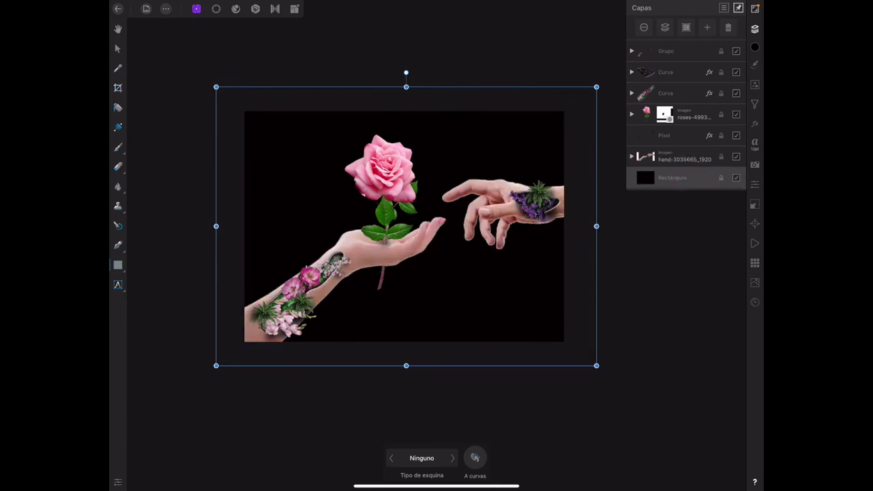
left_click(665, 291)
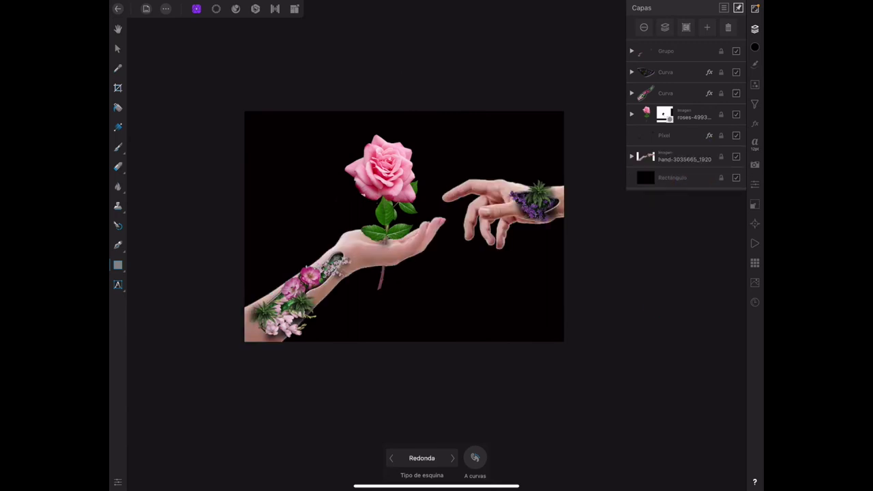
Add an empty pixel layer above the hand-3035665_1920 image layer.
left_click(644, 159)
left_click(706, 27)
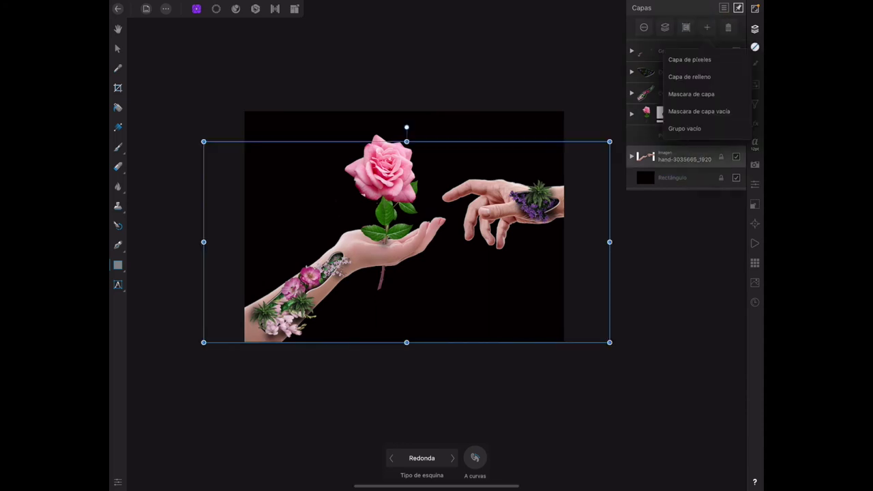
left_click(675, 61)
left_click(117, 146)
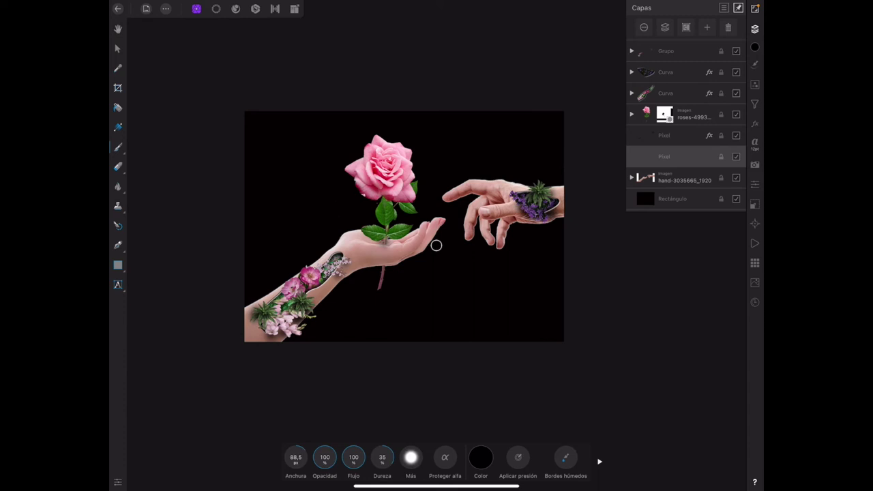
Paint black shadows along the left hand and arm and beneath the right hand's flowers.
left_click_drag(445, 224, 423, 257)
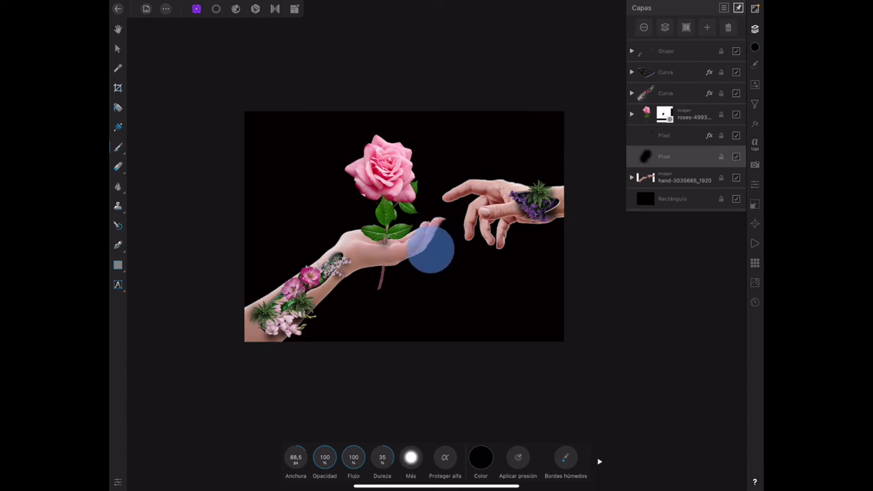
mouse_move(423, 258)
left_mouse_down()
mouse_move(341, 286)
mouse_move(285, 346)
mouse_move(327, 287)
left_mouse_up()
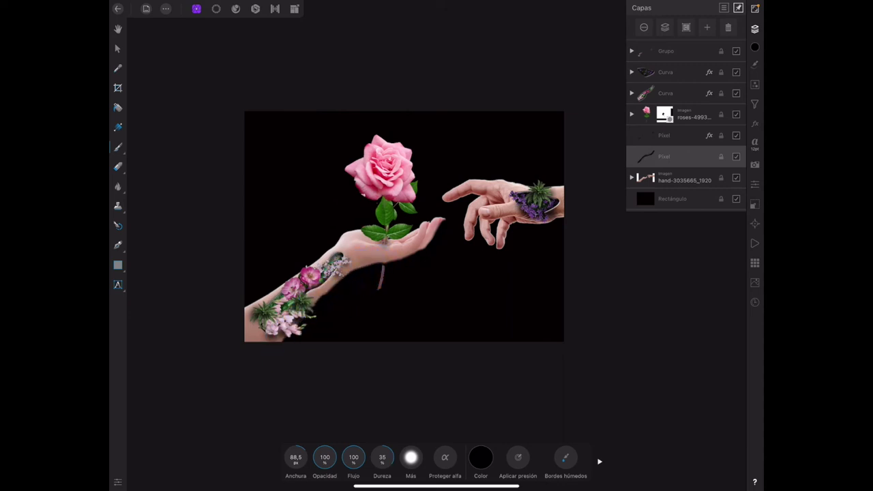
left_click_drag(566, 218, 536, 228)
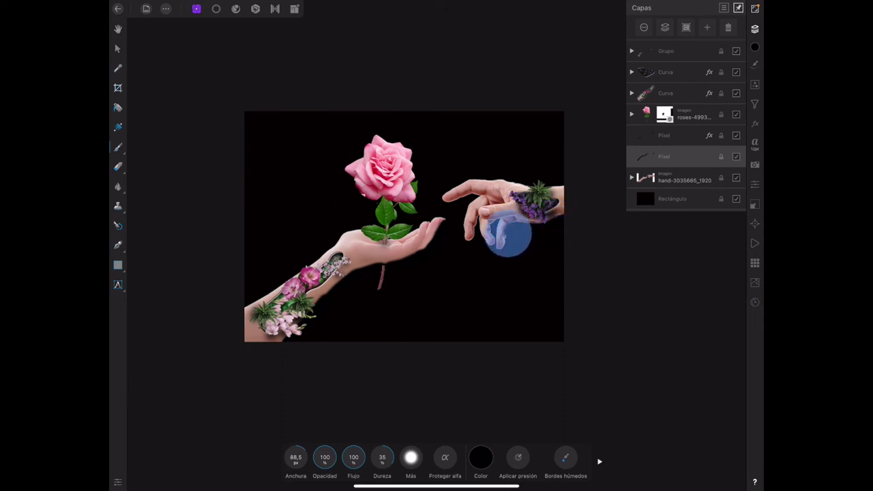
left_click_drag(536, 229, 506, 242)
left_click_drag(553, 208, 522, 194)
Blur the hand shadow layer with a Gaussian Blur of about 24 px.
left_click(756, 104)
left_click(755, 123)
left_click(730, 80)
left_click_drag(412, 457, 421, 453)
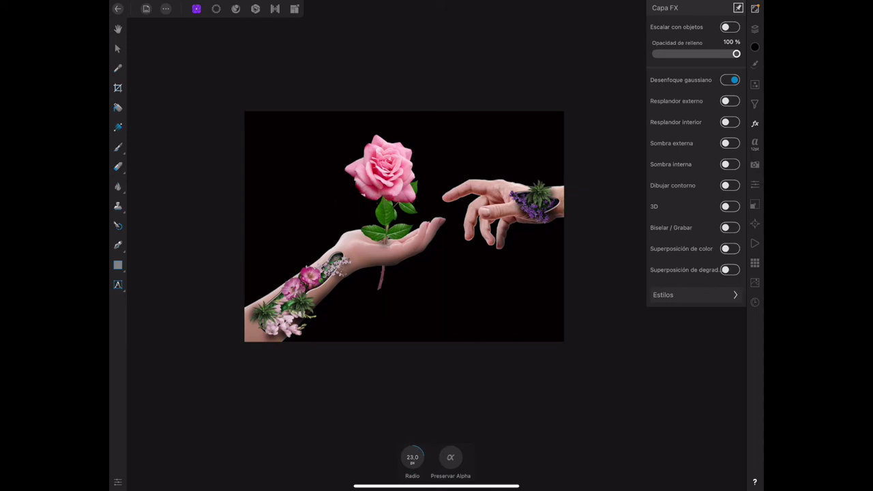
left_click(117, 48)
left_click(692, 373)
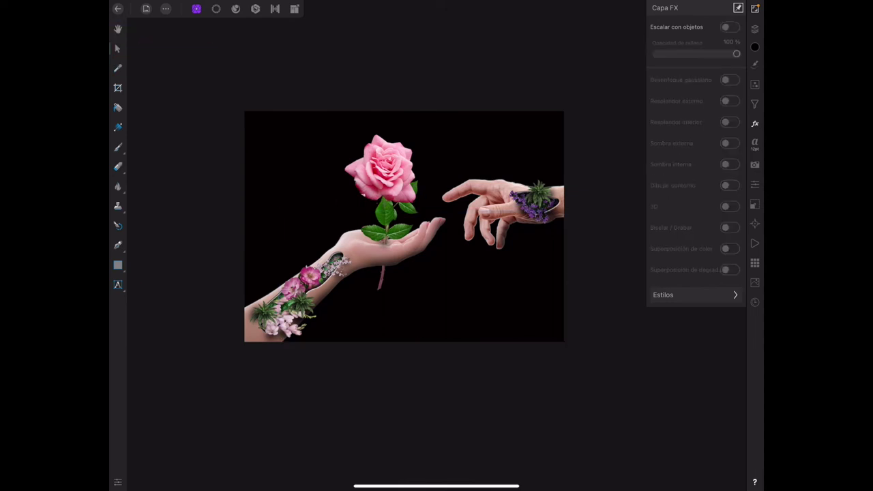
left_click(754, 29)
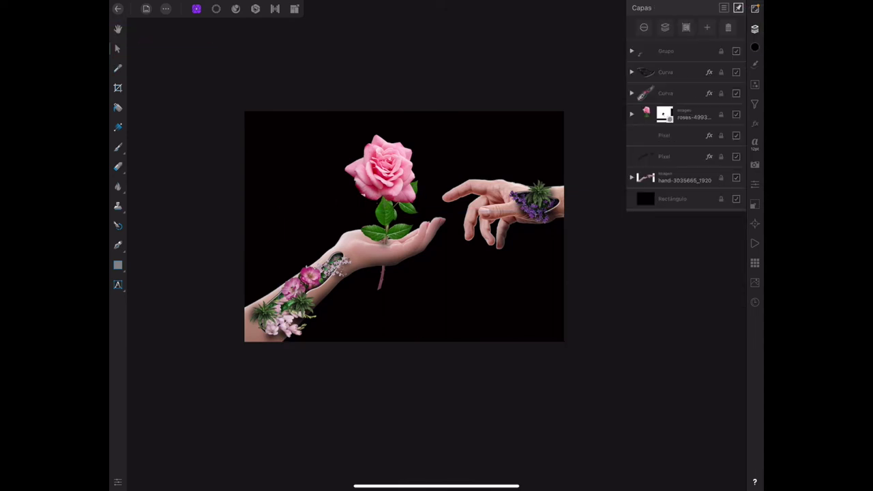
Add a new pixel layer above the roses and paint a black dab under the rose.
left_click(648, 110)
left_click(706, 27)
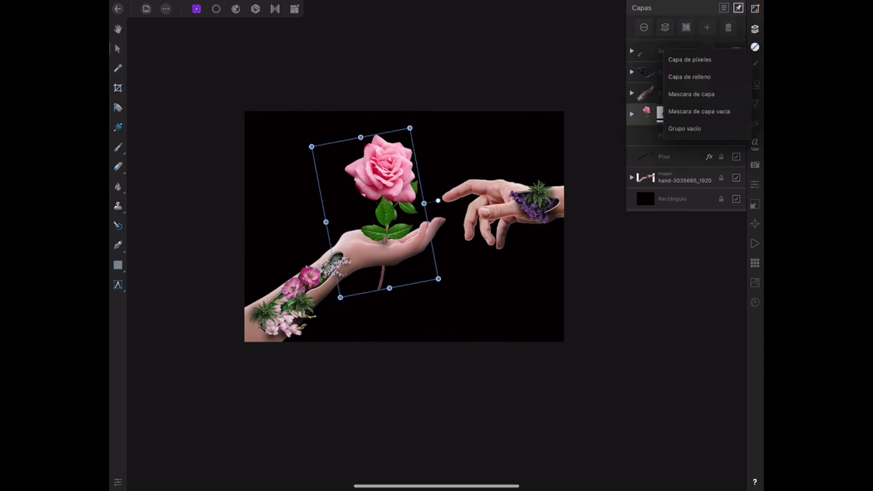
left_click(679, 59)
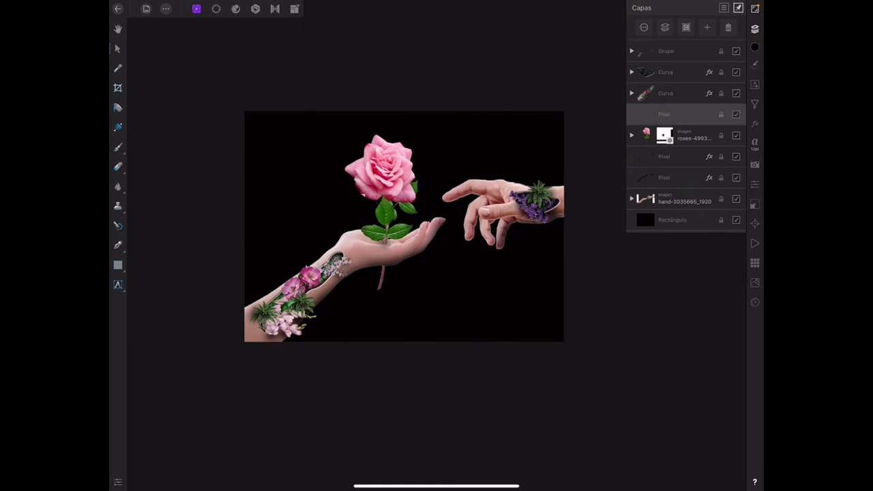
left_click(386, 267)
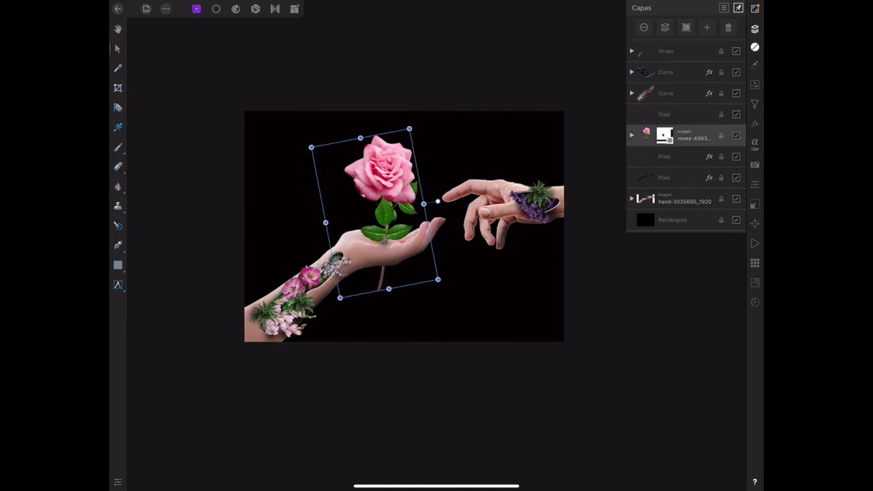
key("b")
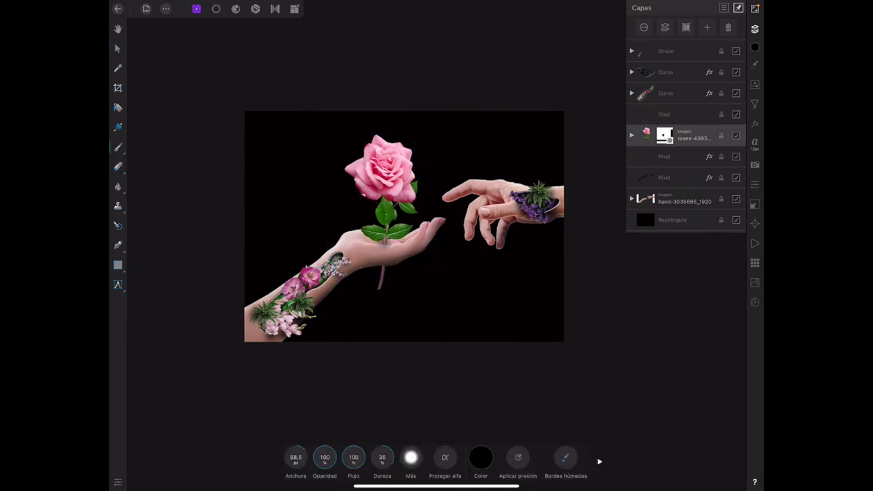
left_click(384, 267)
left_click(665, 114)
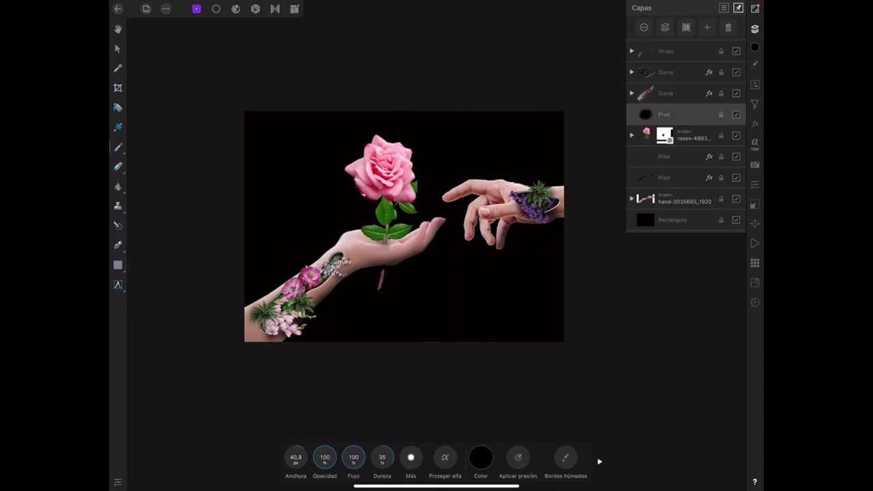
Soften the rose dab with a 5.7 px Gaussian Blur.
left_click(755, 124)
left_click(730, 80)
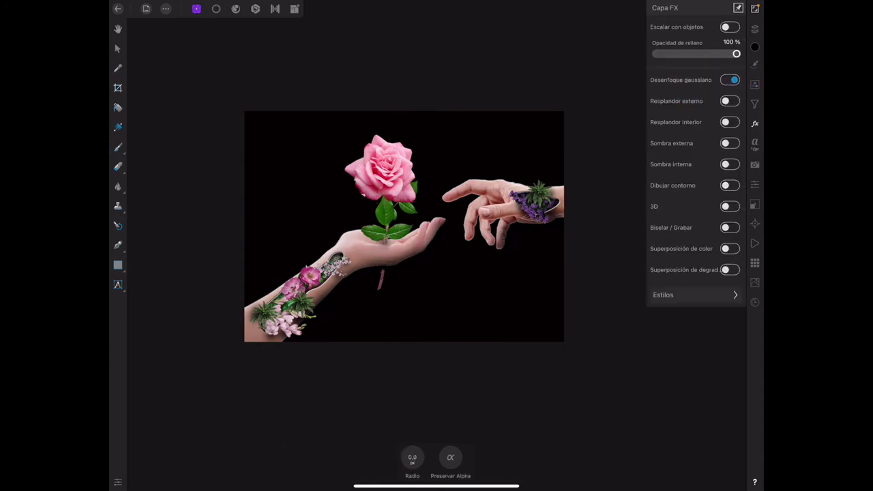
left_click_drag(417, 454, 422, 443)
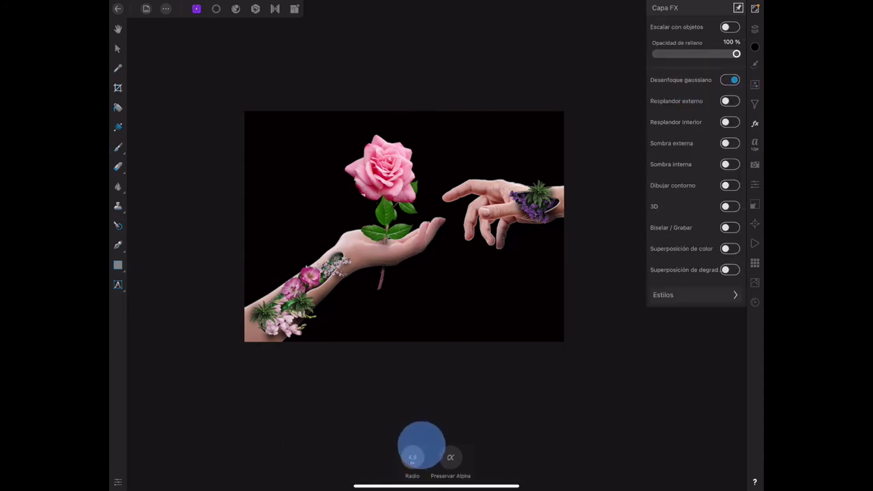
left_click(755, 28)
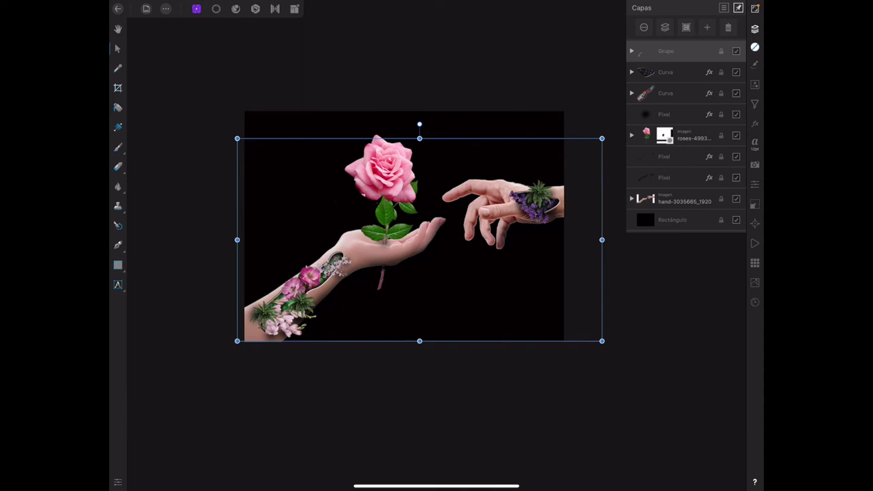
left_click(756, 84)
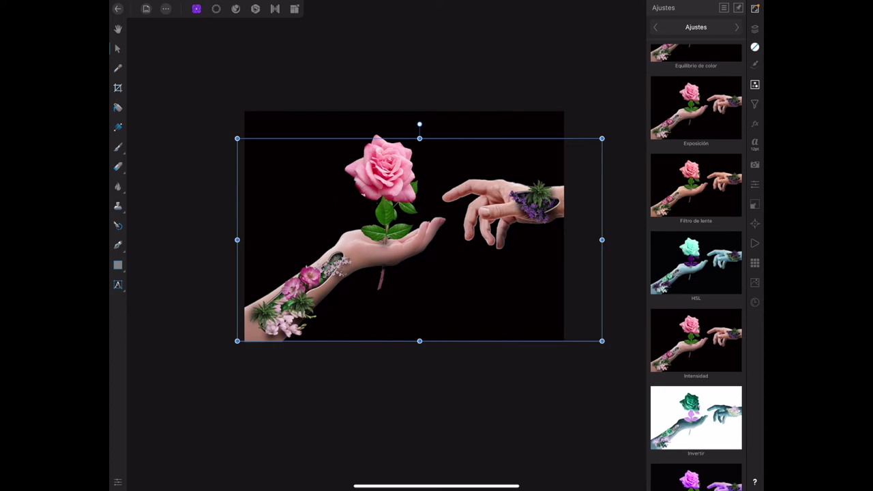
Add a Selective Color adjustment with Reds set to Cyan 30% and Black 89%.
scroll(717, 361, "up", 3)
scroll(724, 345, "up", 3)
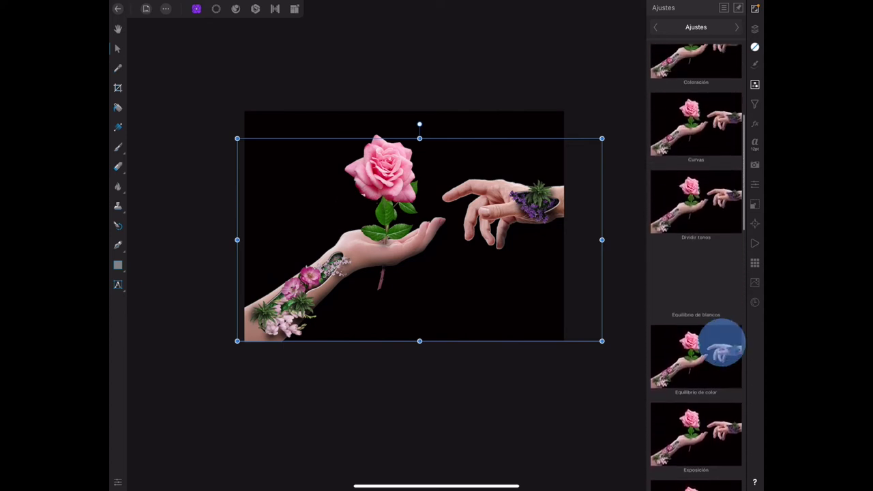
scroll(723, 345, "up", 3)
scroll(722, 382, "up", 3)
left_click(696, 239)
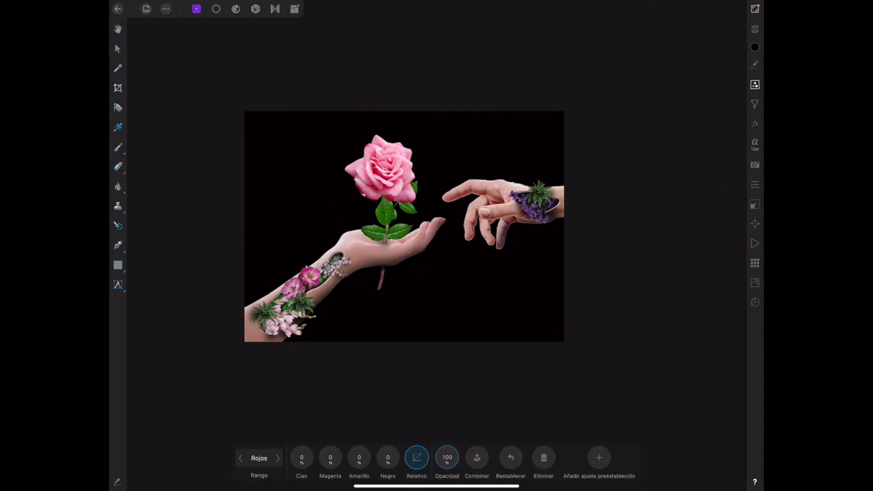
left_click(302, 457)
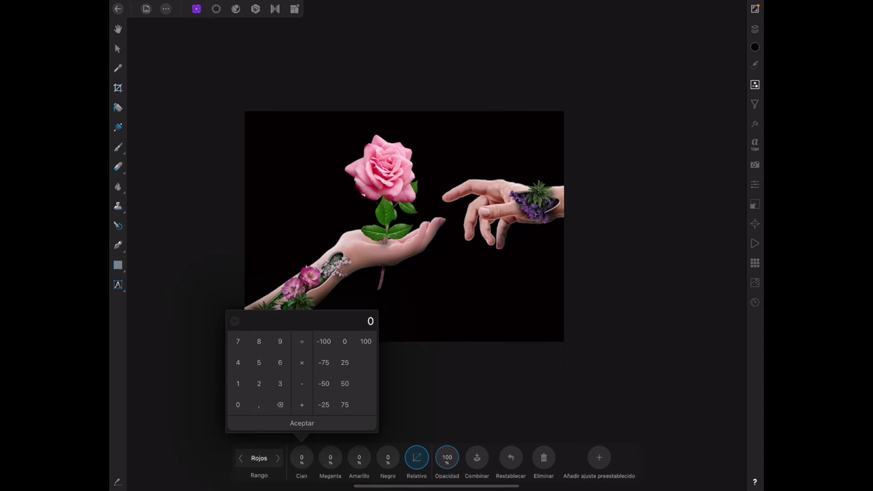
left_click(280, 384)
left_click(237, 405)
left_click(263, 423)
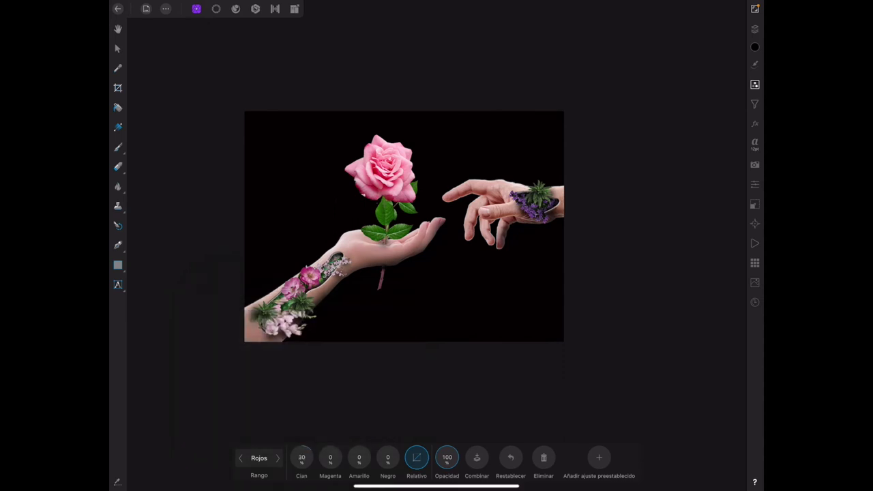
left_click(387, 457)
type("89")
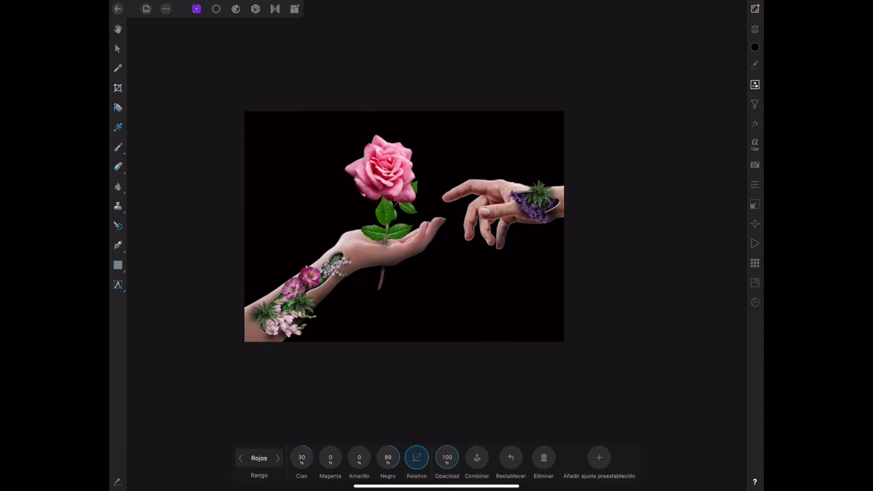
Set Black to 100% for both the Yellows and Greens ranges.
left_click(277, 458)
left_click(389, 457)
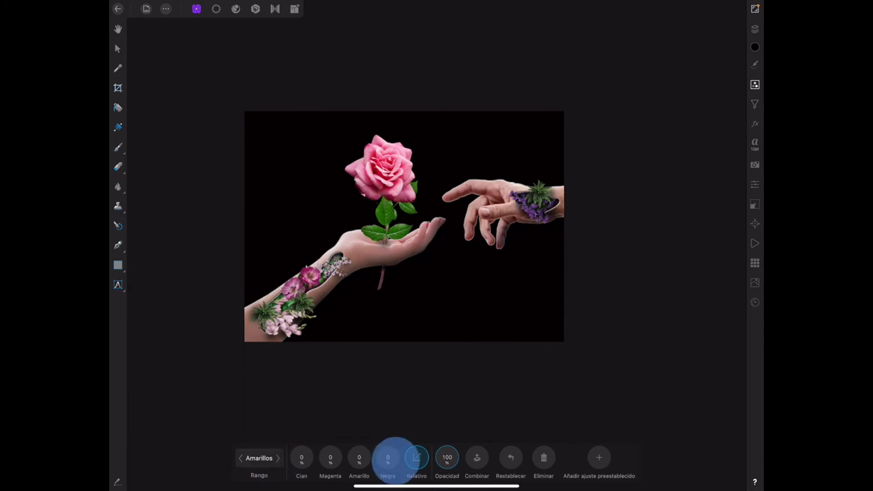
type("100")
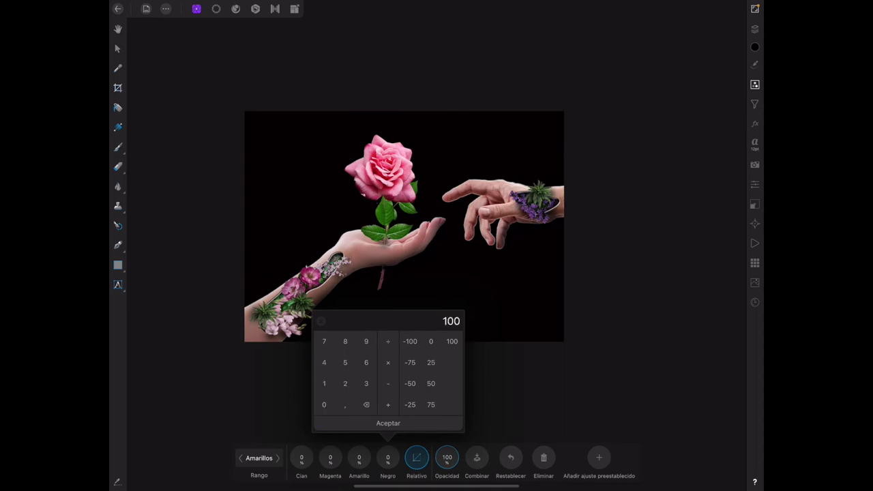
left_click(388, 423)
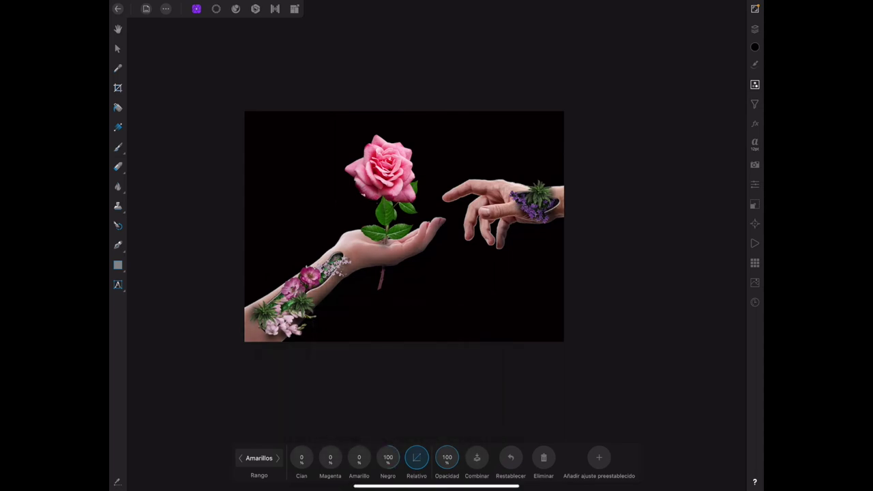
left_click(277, 458)
left_click(388, 458)
type("100")
left_click(388, 423)
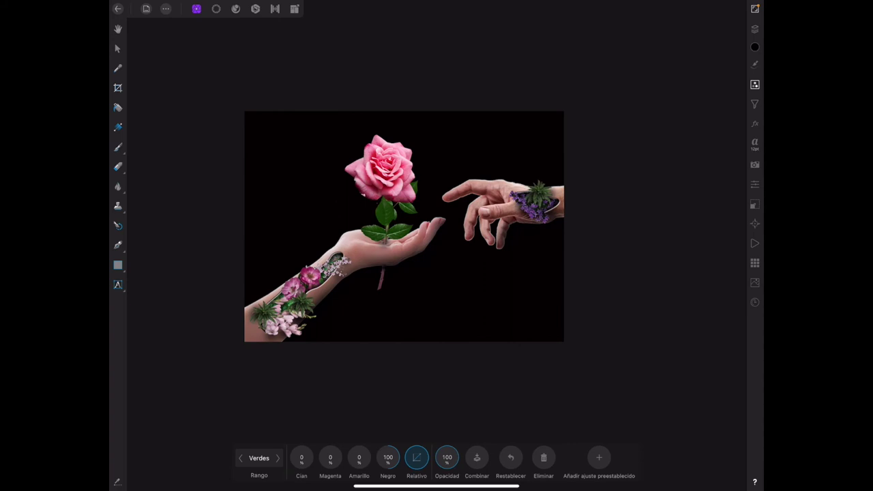
scroll(439, 252, "up", 3)
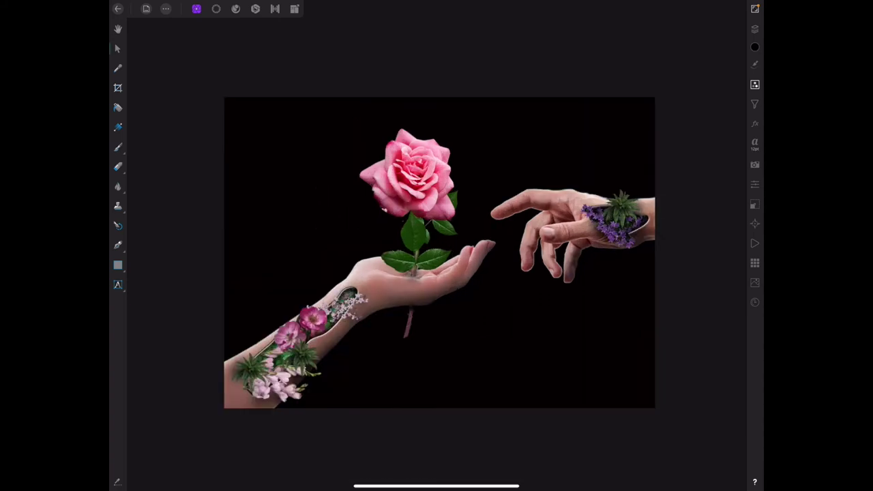
left_click(755, 28)
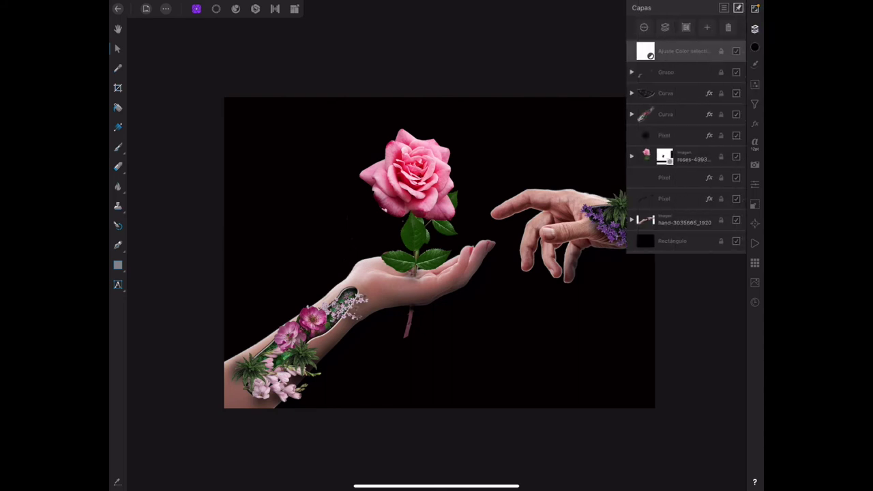
Add a Gradient Map adjustment and remove its green middle colour stop.
left_click(755, 84)
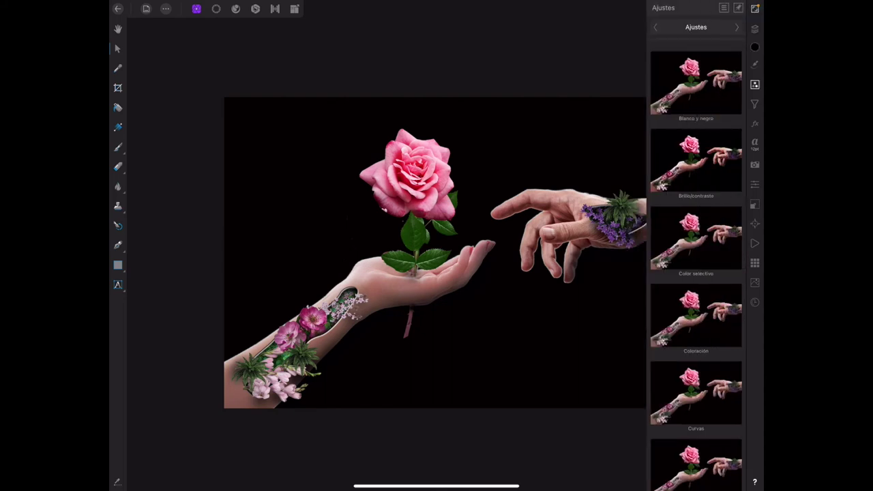
scroll(721, 185, "down", 5)
scroll(723, 273, "down", 3)
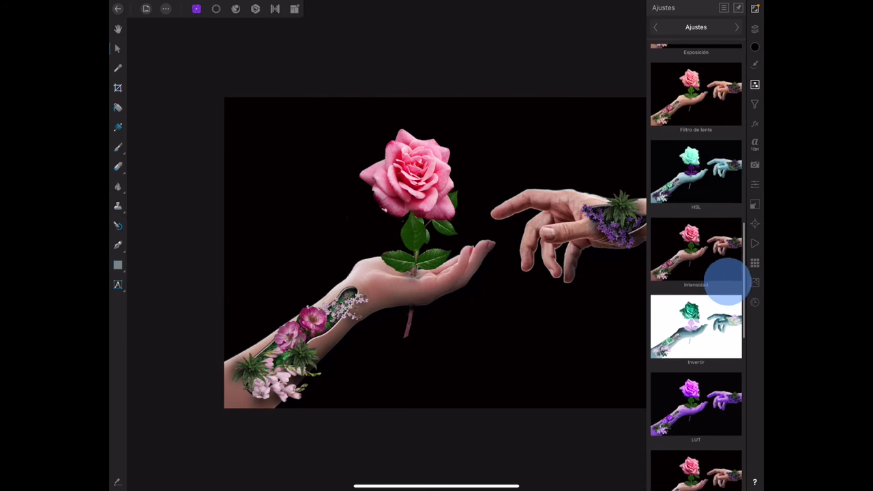
scroll(724, 280, "down", 5)
left_click(725, 288)
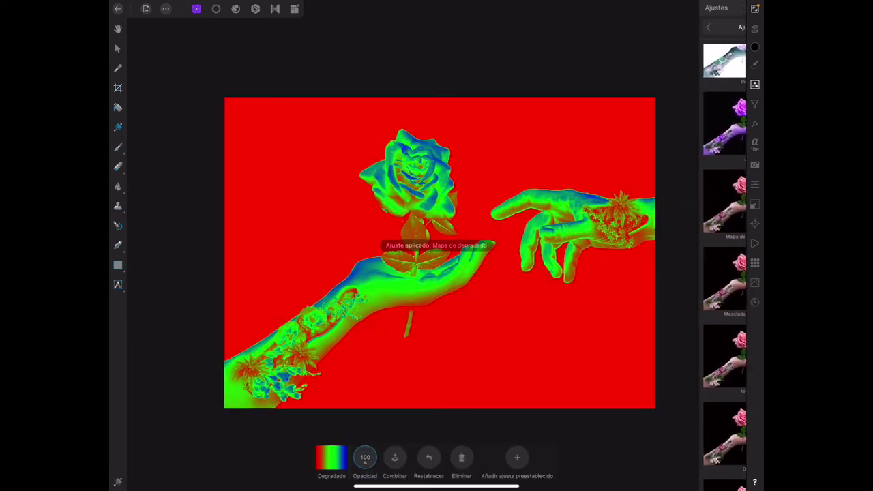
left_click(332, 457)
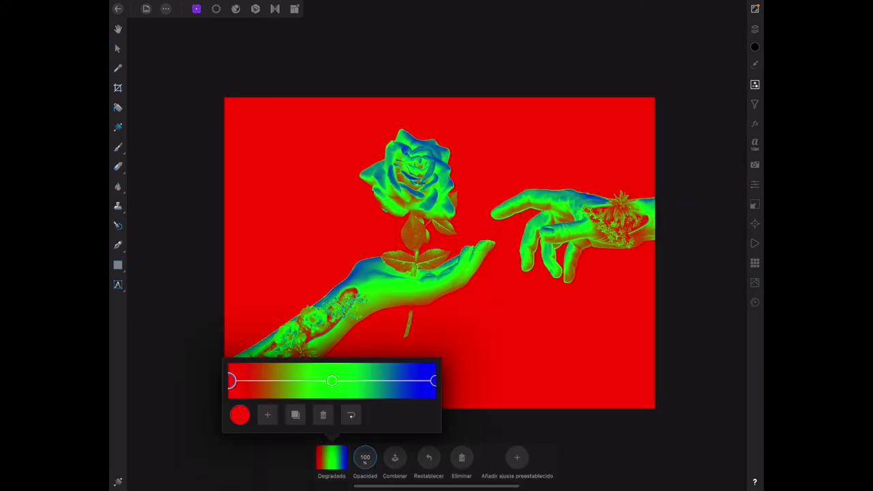
left_click_drag(332, 380, 340, 298)
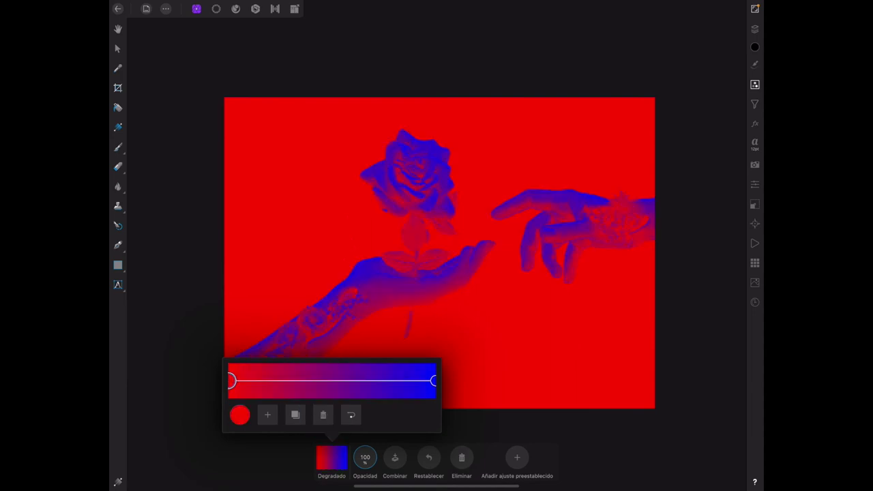
Change the gradient stops to yellow at the start and navy at the end.
left_click(239, 415)
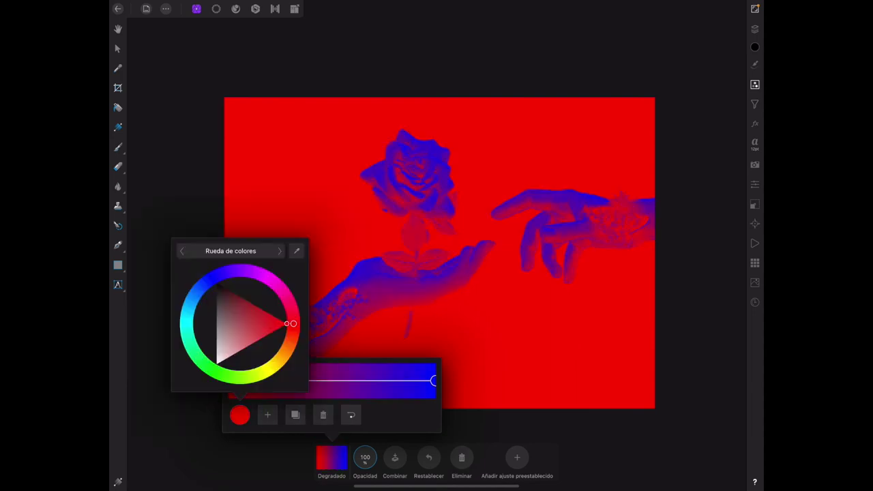
left_click_drag(291, 323, 273, 361)
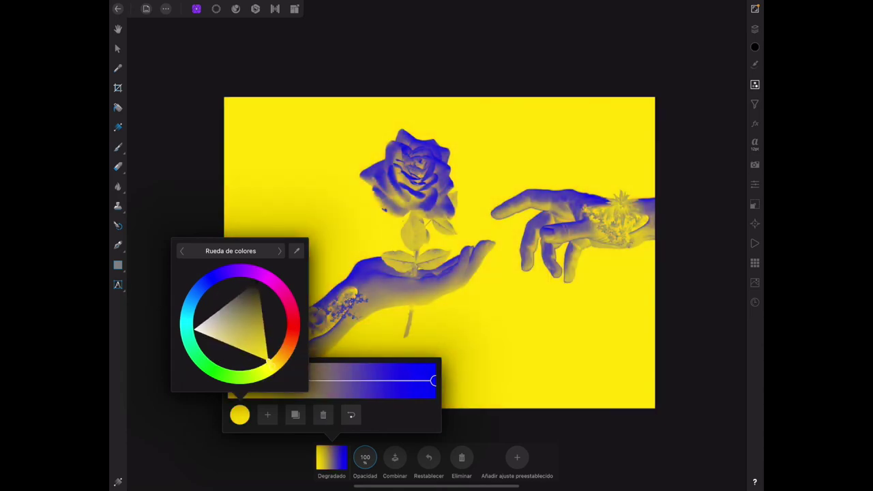
left_click(478, 307)
left_click(332, 458)
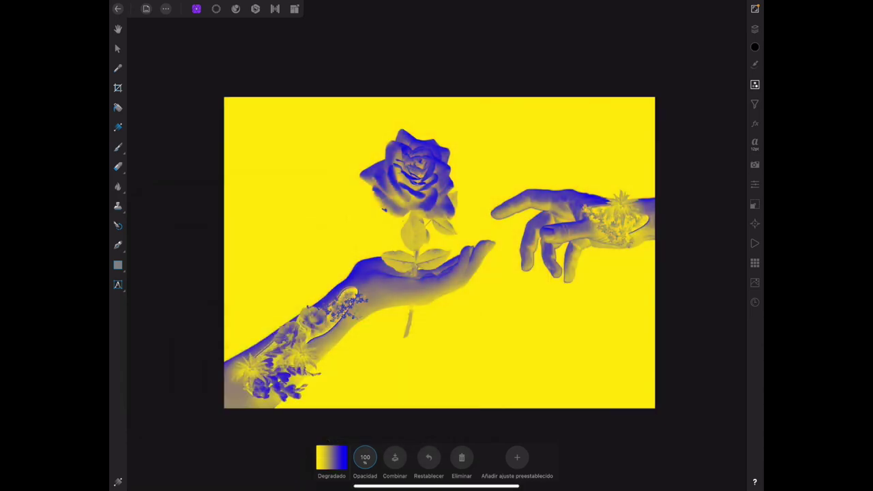
left_click(433, 380)
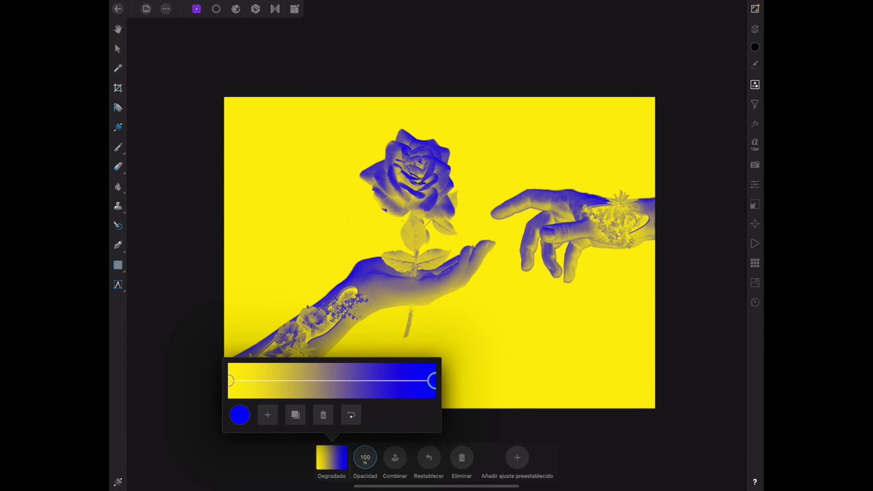
left_click(240, 414)
left_click_drag(213, 279, 216, 327)
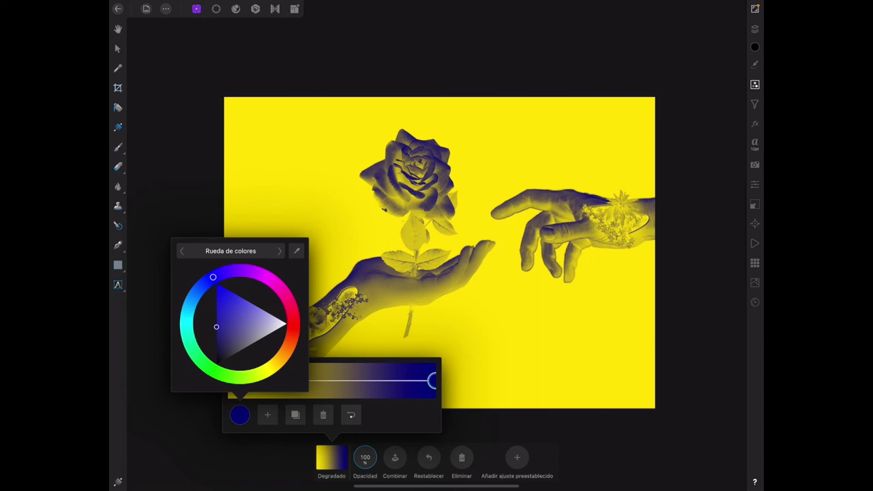
left_click(332, 457)
Set the gradient map's blend mode to Luz suave (Soft Light) and lower its opacity below 78%.
left_click(755, 28)
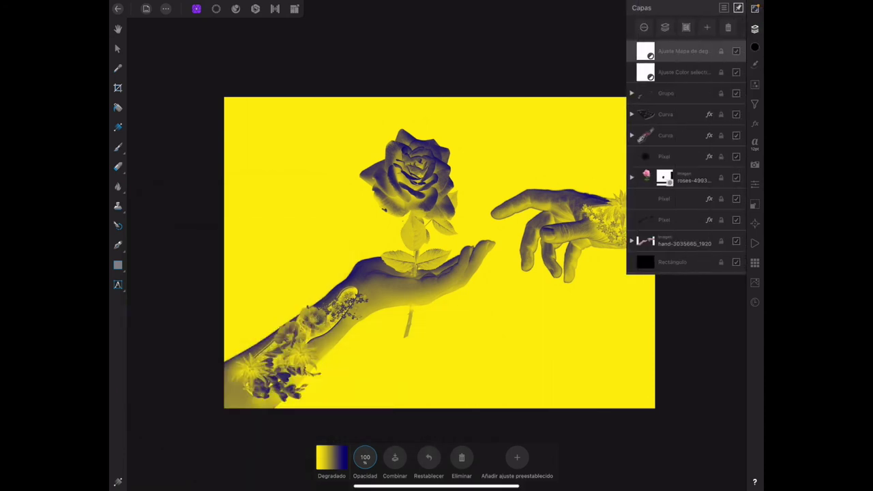
left_click(738, 8)
left_click(685, 80)
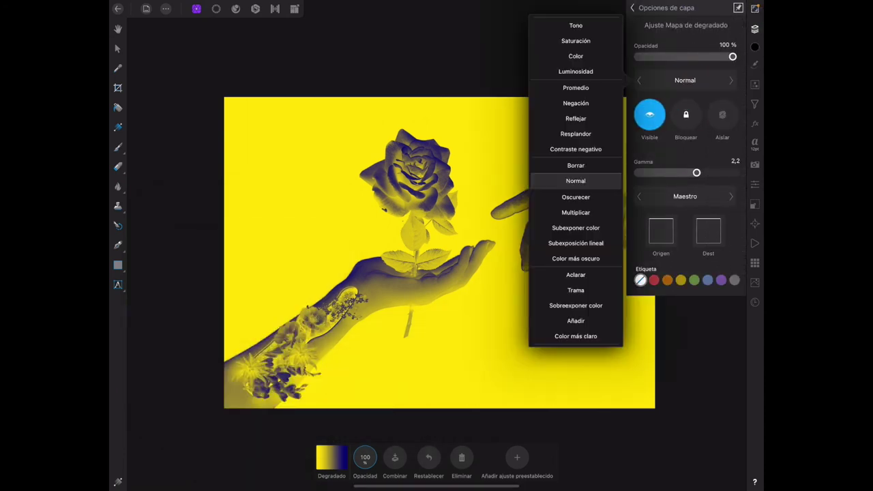
scroll(595, 214, "down", 5)
scroll(599, 266, "up", 1)
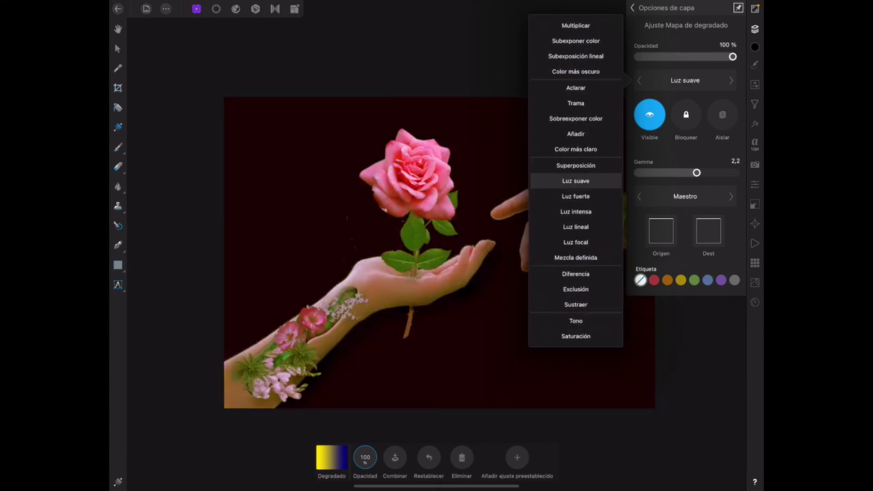
left_click(594, 181)
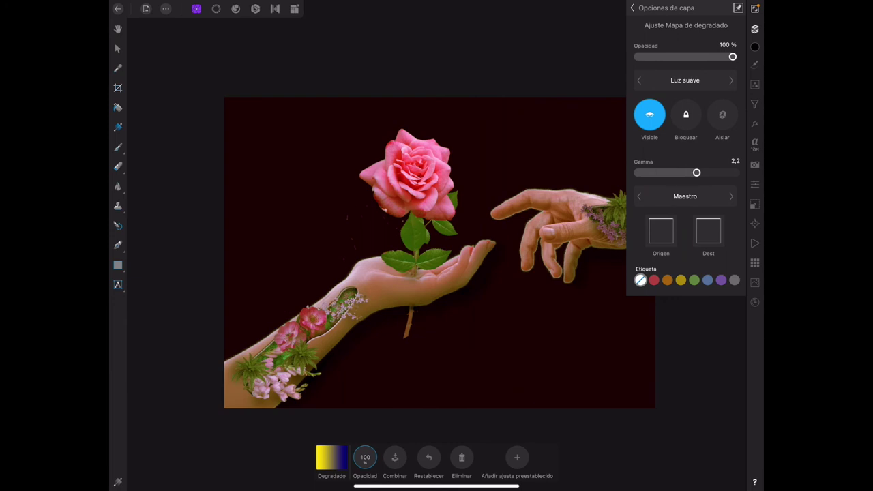
left_click_drag(733, 57, 661, 57)
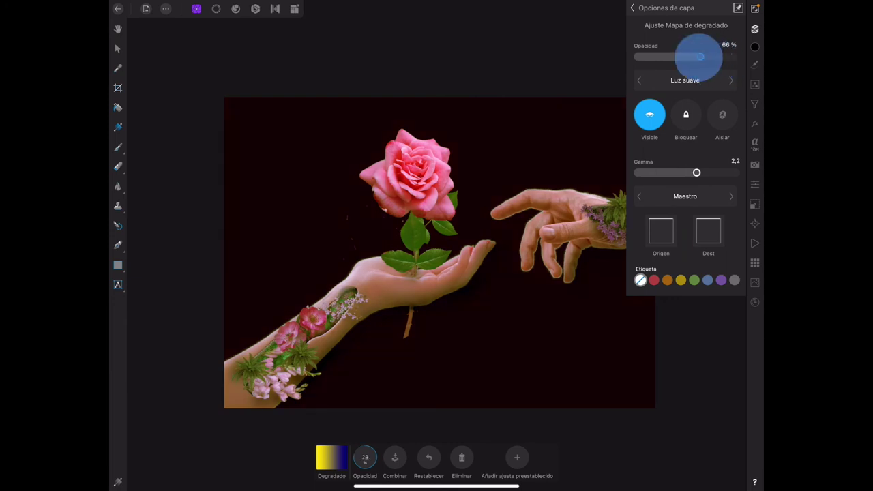
left_click(665, 8)
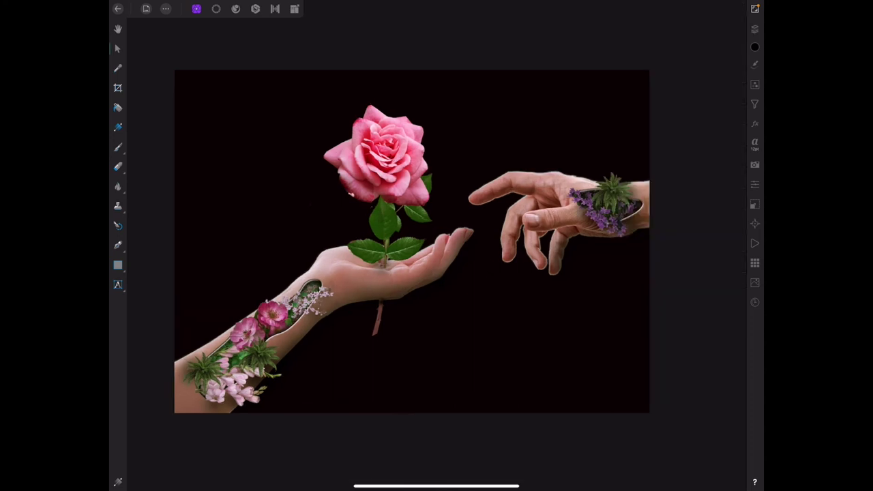
Make the maxresdefault 2 glow layer visible and set its blend mode to Screen (Trama).
left_click(754, 29)
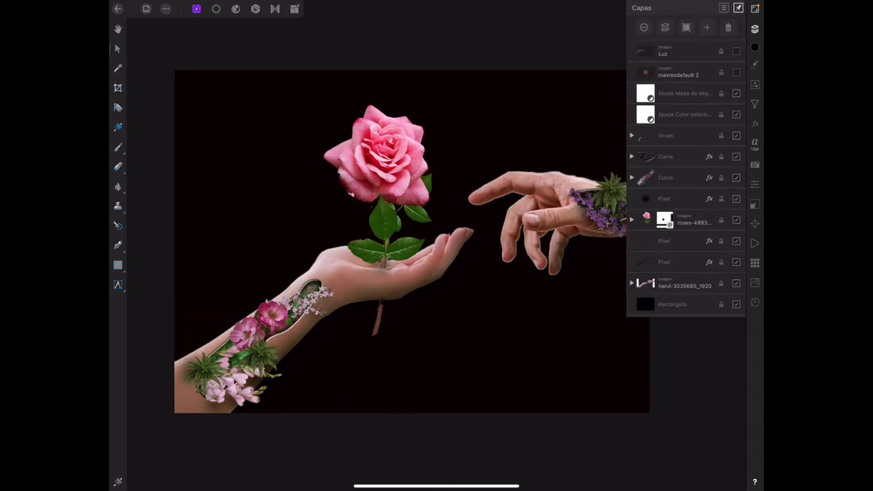
left_click(736, 72)
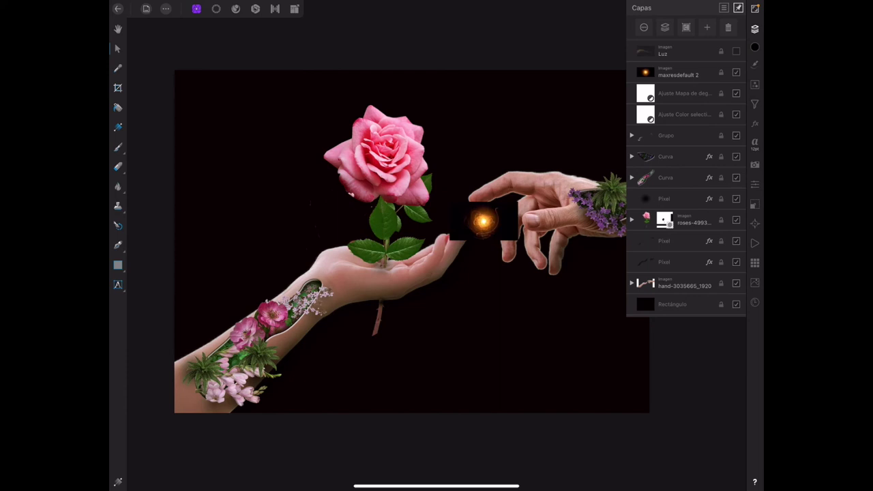
left_click(677, 72)
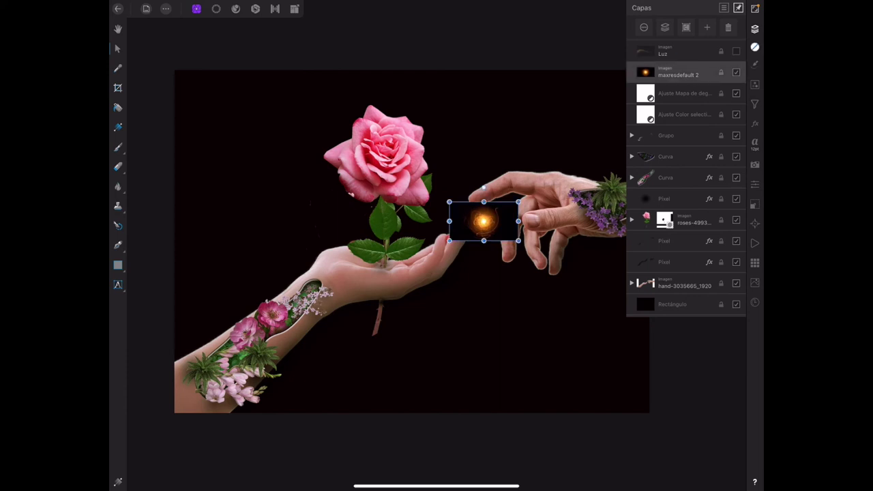
left_click(677, 72)
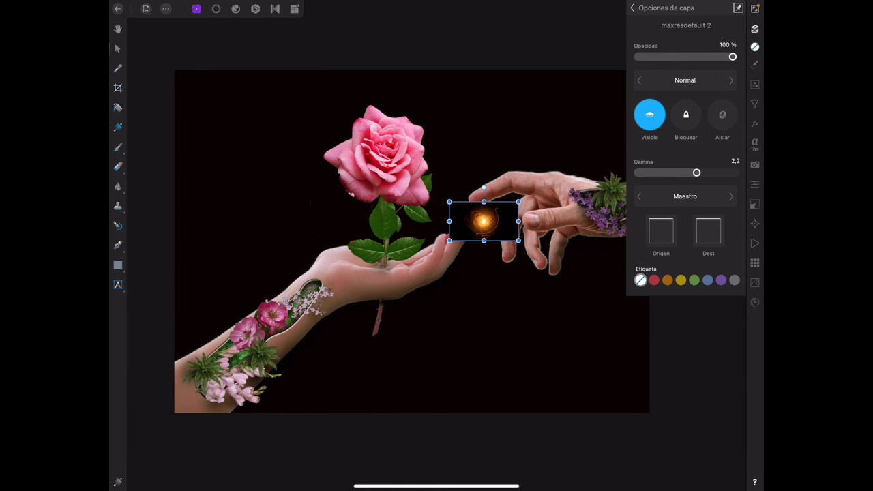
left_click(685, 80)
left_click_drag(594, 243, 605, 146)
left_click(586, 183)
left_click(632, 7)
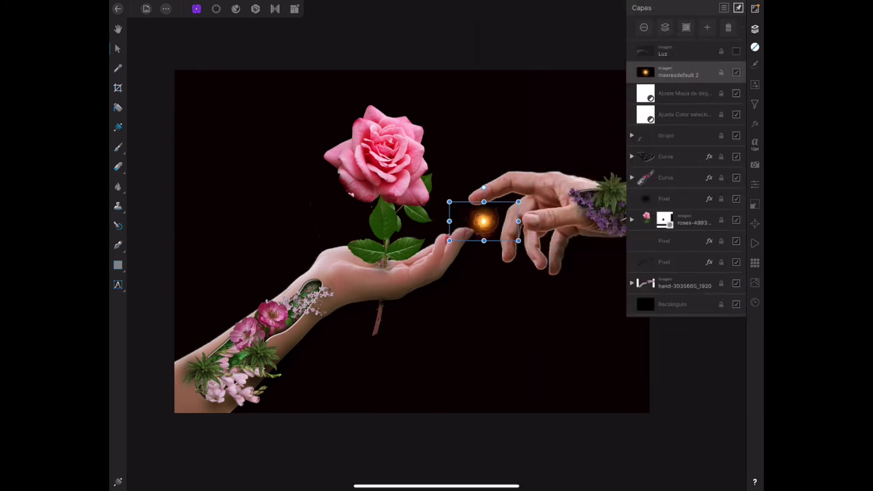
Give the glow layer a Gaussian Blur layer effect with an 18 px radius.
left_click(755, 123)
left_click(729, 75)
left_click(703, 81)
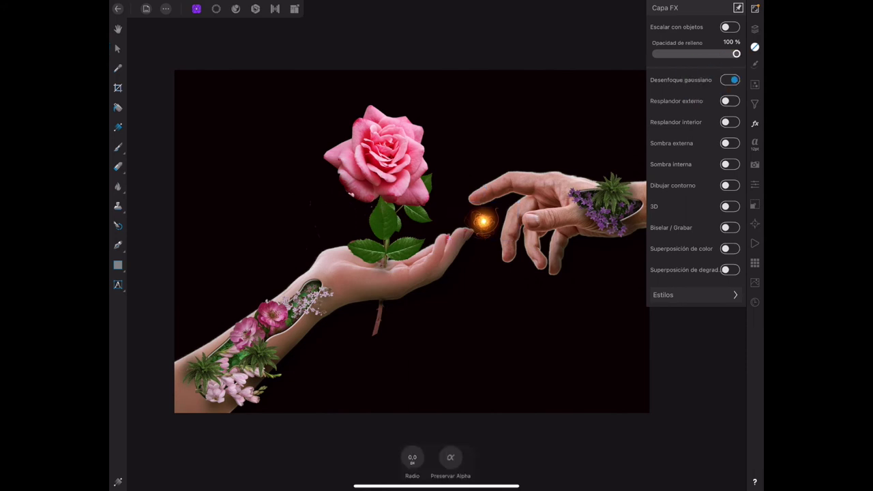
left_click(412, 457)
type("18")
left_click(402, 425)
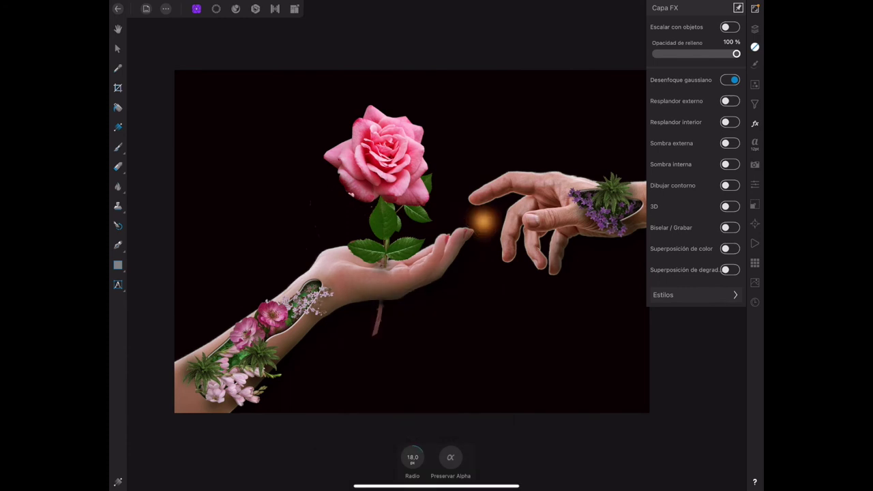
Nudge the glow between the fingertips and make the Luz sparkle layer visible.
left_click(117, 49)
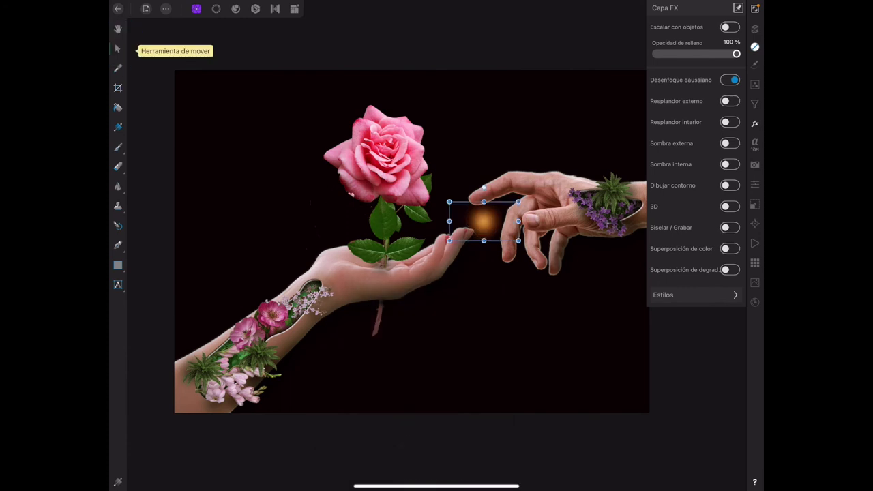
left_click(479, 217)
left_click_drag(479, 217, 477, 216)
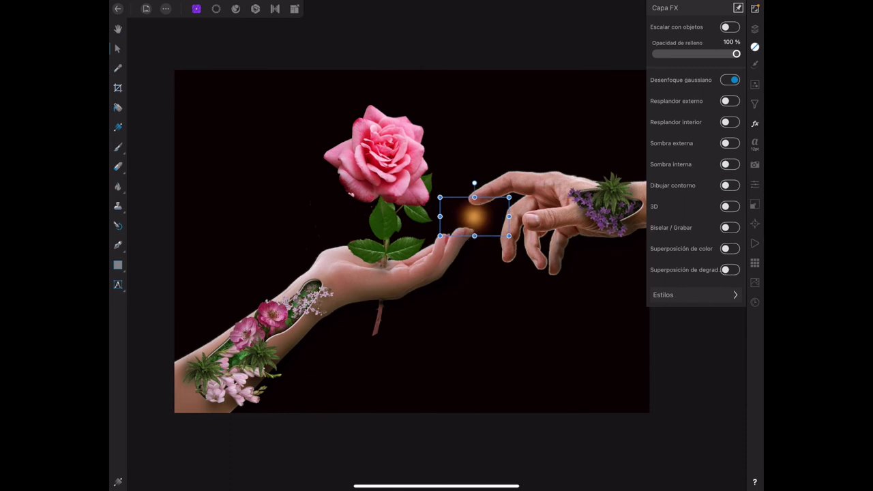
left_click(755, 28)
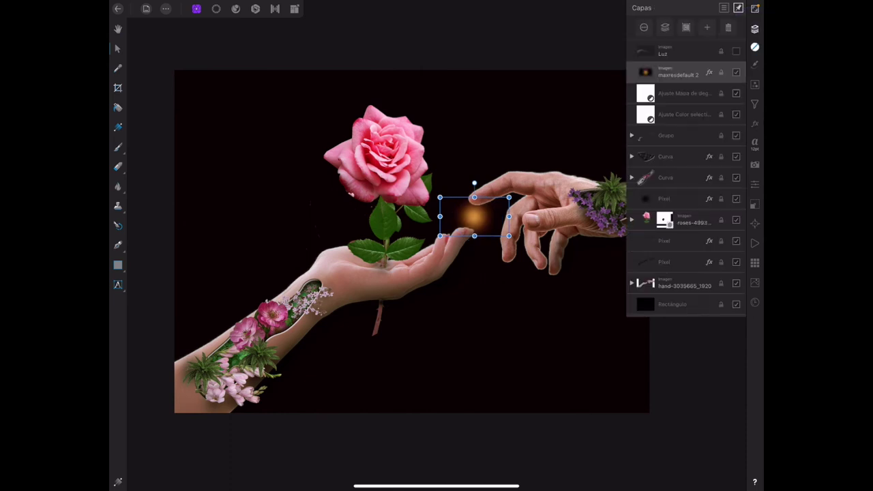
left_click(736, 51)
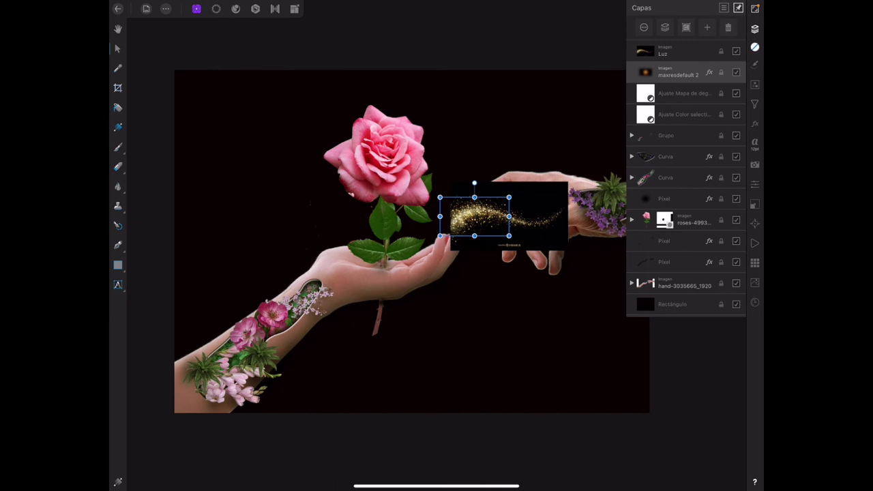
Set the Luz sparkle layer's blend mode to Color Dodge (Sobreexponer color).
left_click(672, 51)
left_click(644, 28)
left_click(685, 80)
mouse_move(597, 242)
left_mouse_down()
mouse_move(593, 142)
mouse_move(594, 171)
left_mouse_up()
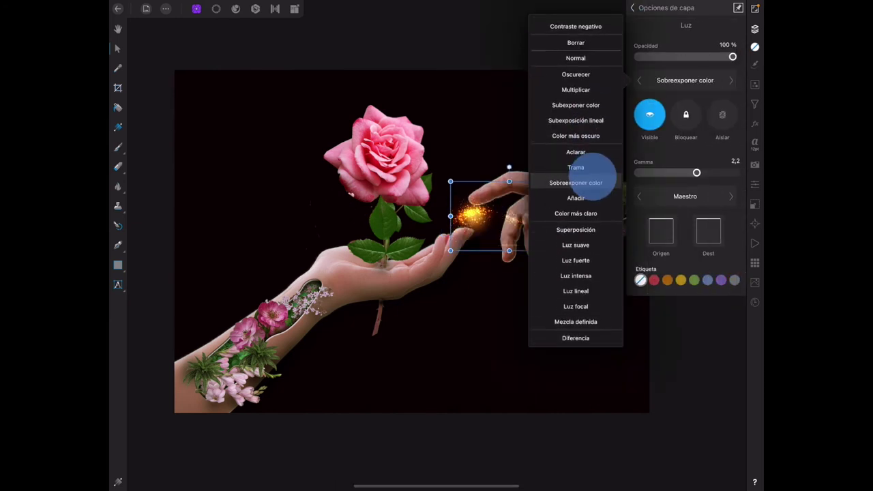
left_click(632, 8)
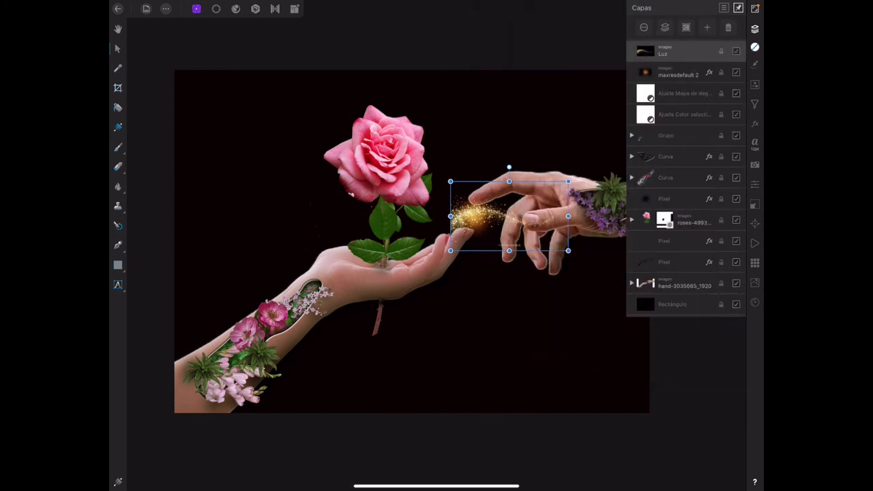
Erase part of the sparkle trail and rotate it about 32°.
left_click(117, 167)
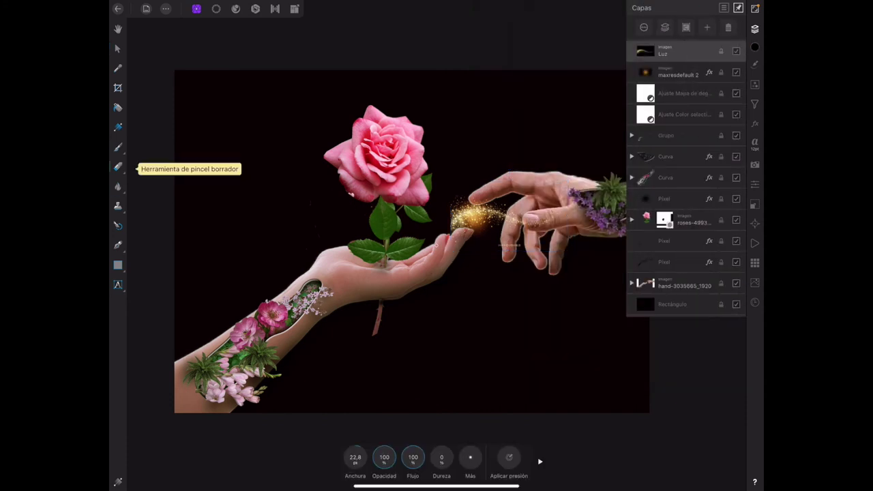
left_click(501, 244)
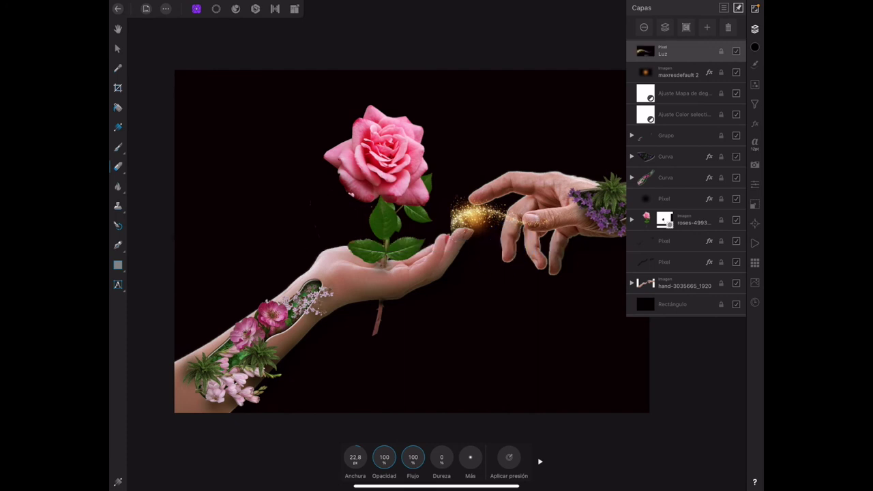
left_click(117, 47)
mouse_move(509, 168)
left_mouse_down()
mouse_move(483, 176)
mouse_move(444, 260)
mouse_move(523, 230)
mouse_move(505, 238)
left_mouse_up()
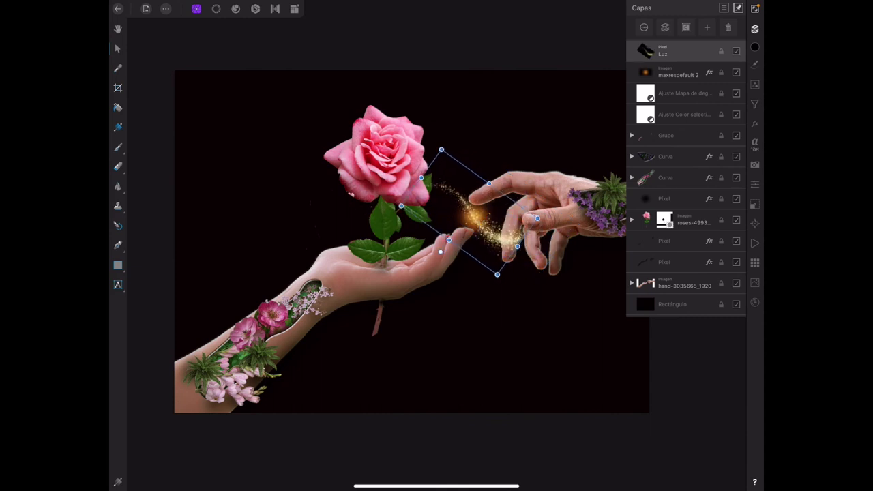
left_click_drag(441, 254, 433, 245)
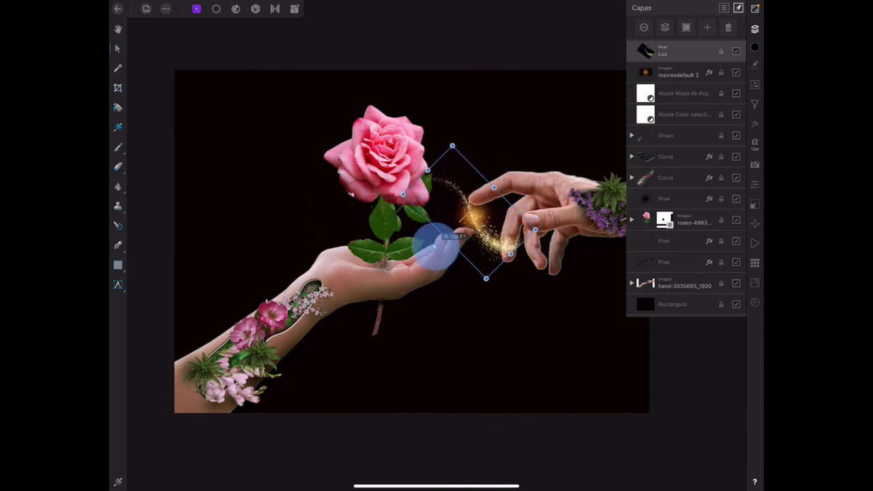
left_click_drag(501, 242, 500, 242)
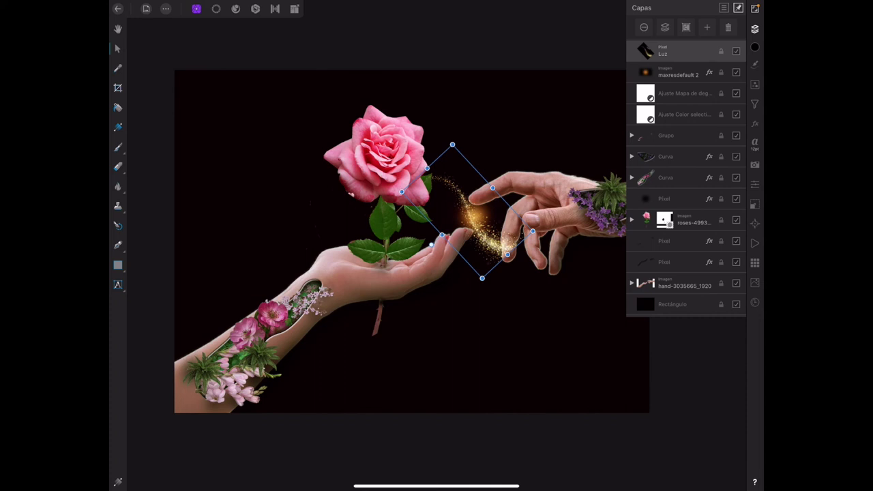
Paint golden glow around the fingertips on Luz with a 65.8 px brush.
left_click(117, 167)
scroll(409, 238, "up", 3)
left_click_drag(356, 459, 352, 396)
mouse_move(482, 225)
left_mouse_down()
mouse_move(452, 220)
mouse_move(464, 238)
mouse_move(414, 256)
mouse_move(441, 260)
left_mouse_up()
mouse_move(474, 232)
left_mouse_down()
mouse_move(458, 242)
mouse_move(440, 217)
left_mouse_up()
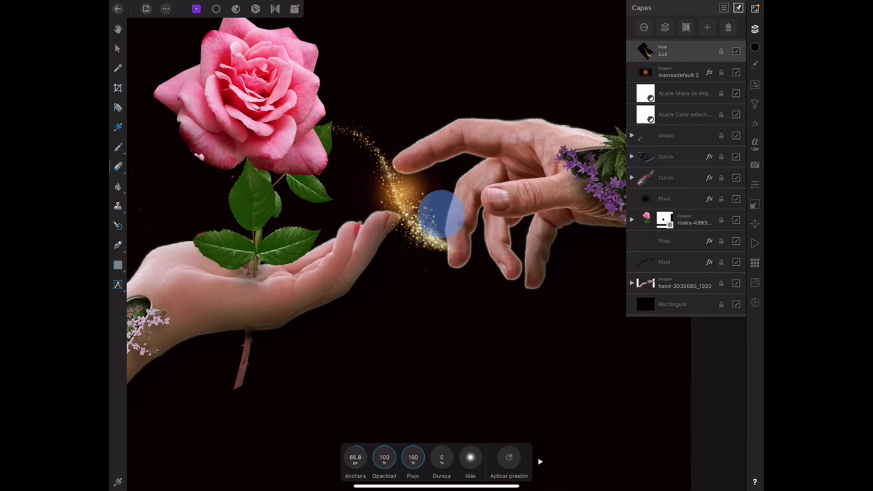
Reselect the Luz layer and bring up its merge options.
scroll(526, 221, "down", 5)
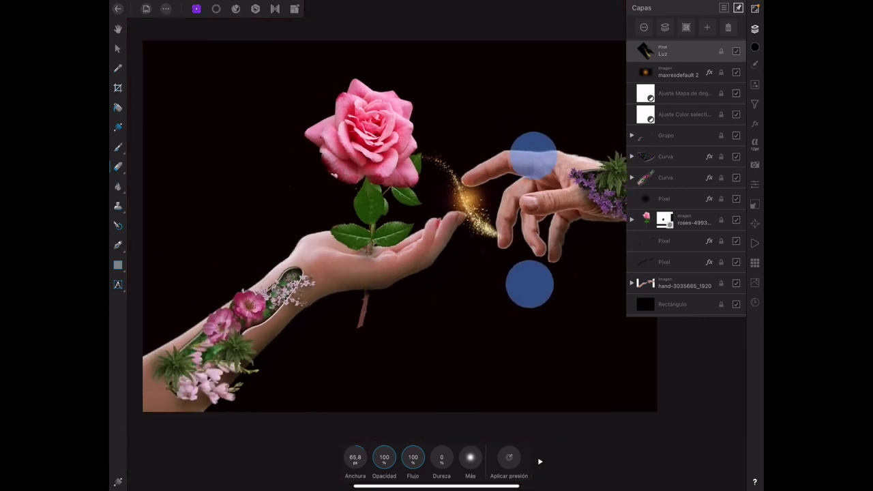
left_click(672, 304)
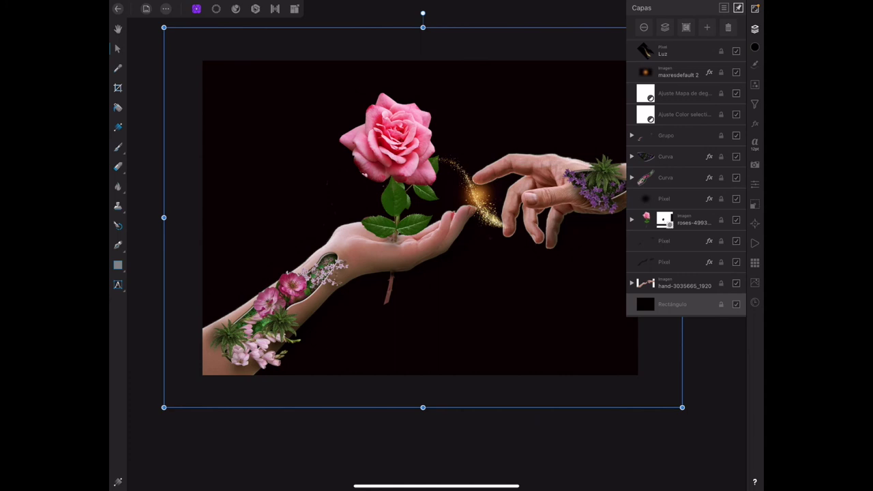
left_click(686, 55)
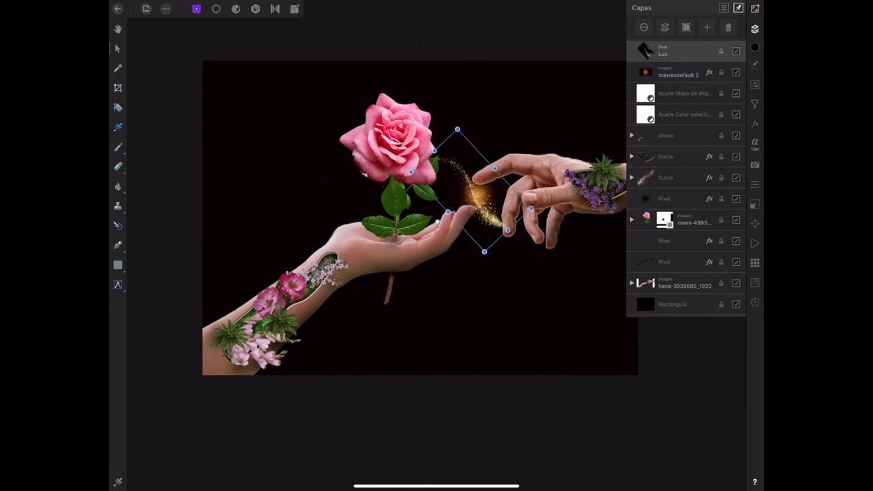
left_click(686, 51)
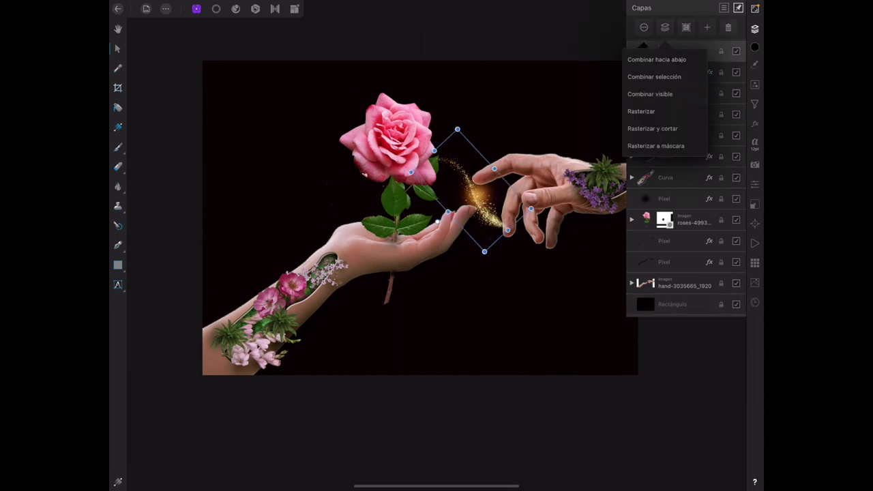
Merge visible layers, then in Develop paint a 47.6 px overlay over the golden sparkle.
left_click(648, 92)
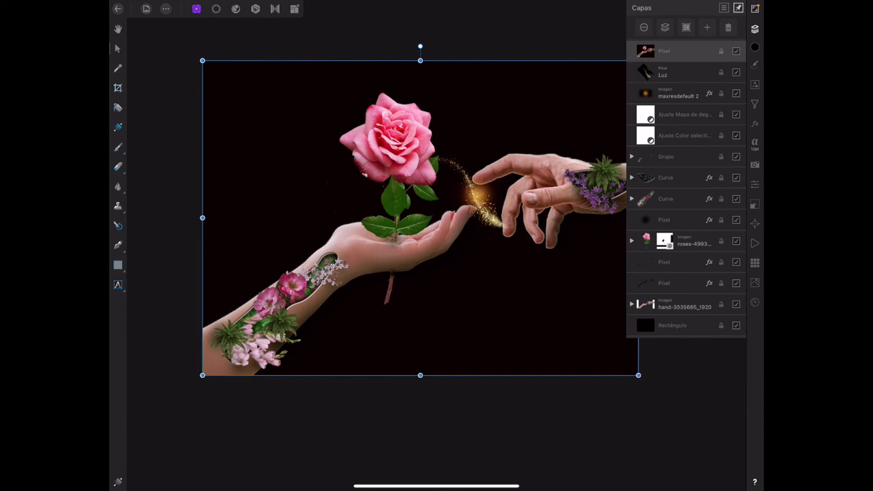
left_click(255, 9)
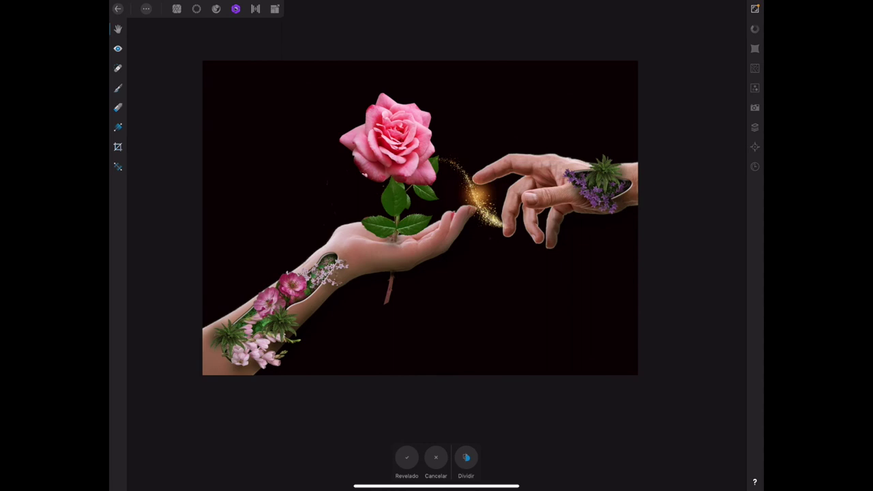
left_click(119, 88)
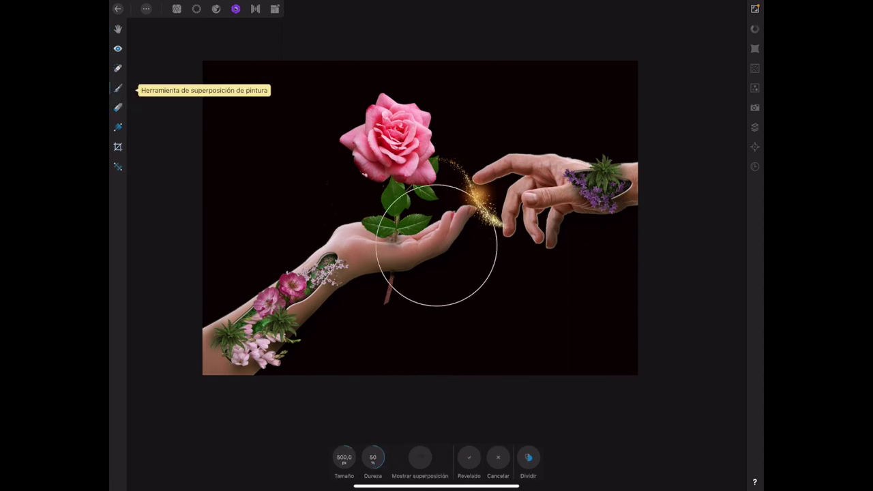
left_click(344, 468)
left_click_drag(343, 468, 343, 452)
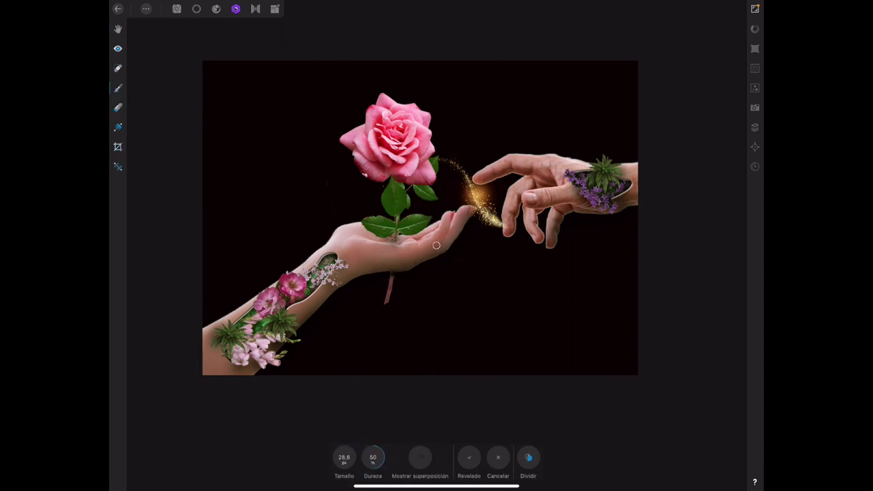
left_click_drag(470, 196, 488, 199)
Raise the overlay's exposure by 0.67 and apply the Develop pass.
left_click(755, 28)
mouse_move(694, 143)
left_mouse_down()
mouse_move(704, 144)
mouse_move(696, 143)
left_mouse_up()
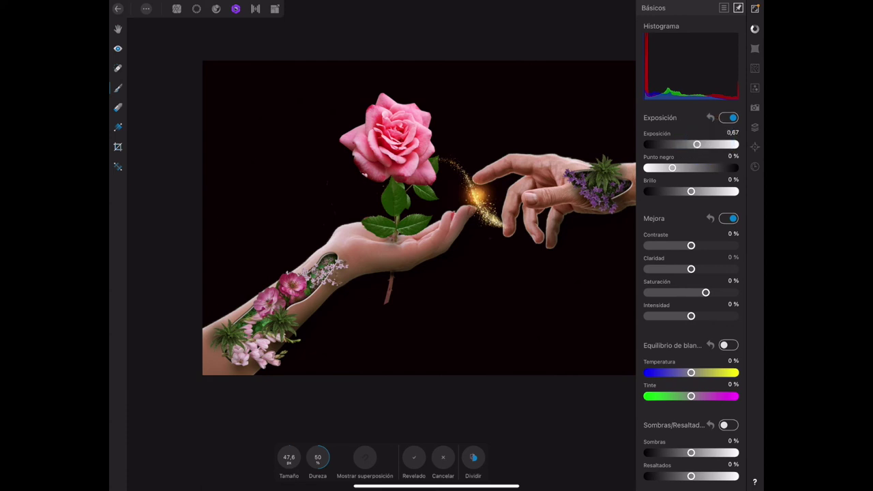
left_click(413, 457)
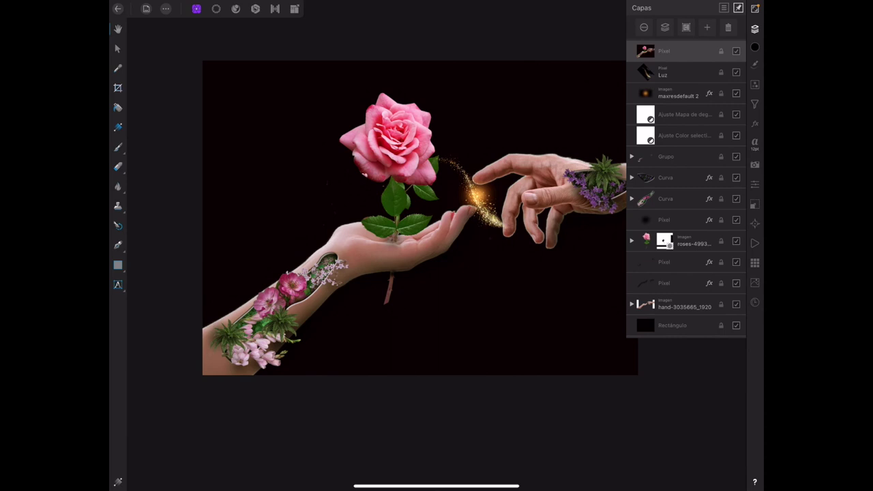
left_click(754, 84)
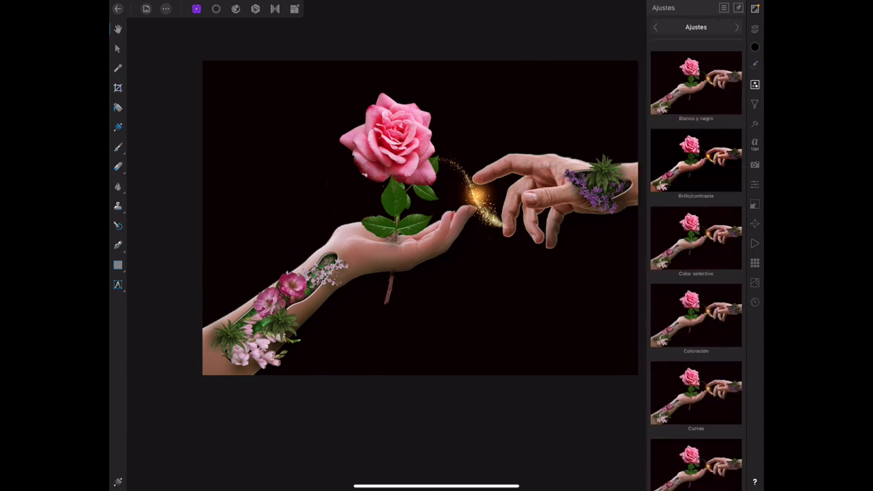
Add a Brightness/Contrast adjustment at brightness 14 and contrast 37, then select the merged Pixel layer.
left_click(696, 161)
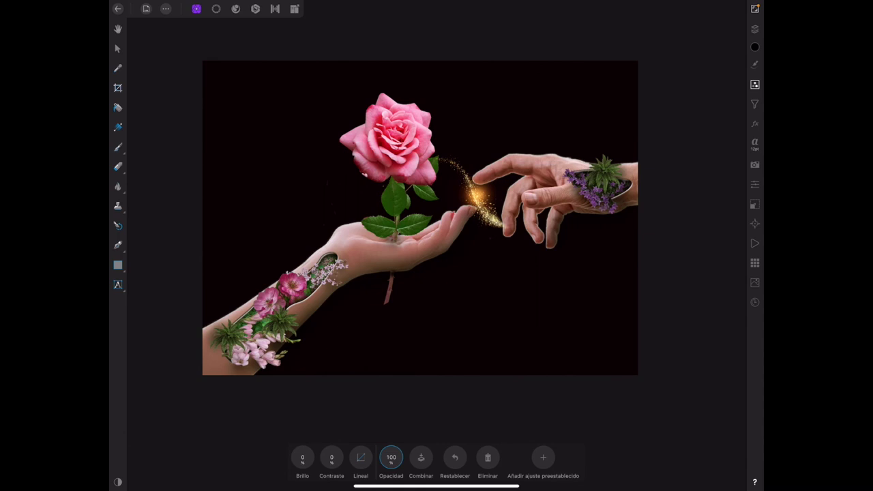
left_click(302, 457)
left_click(239, 384)
left_click(259, 362)
left_click(281, 404)
left_click(239, 362)
left_click(302, 423)
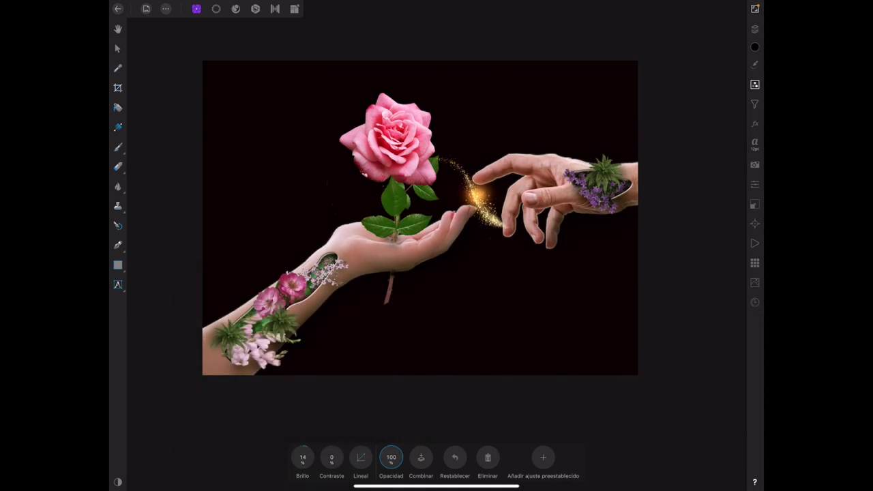
left_click(332, 457)
left_click(309, 384)
left_click(268, 341)
left_click(302, 422)
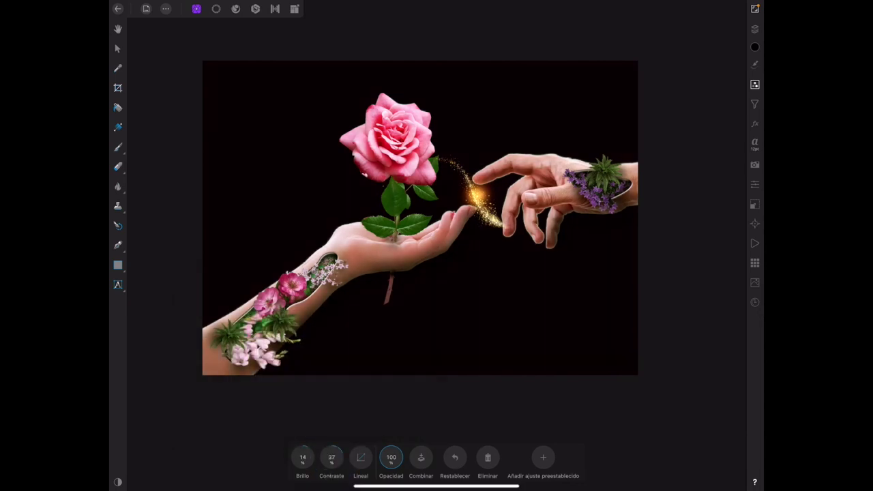
left_click(756, 28)
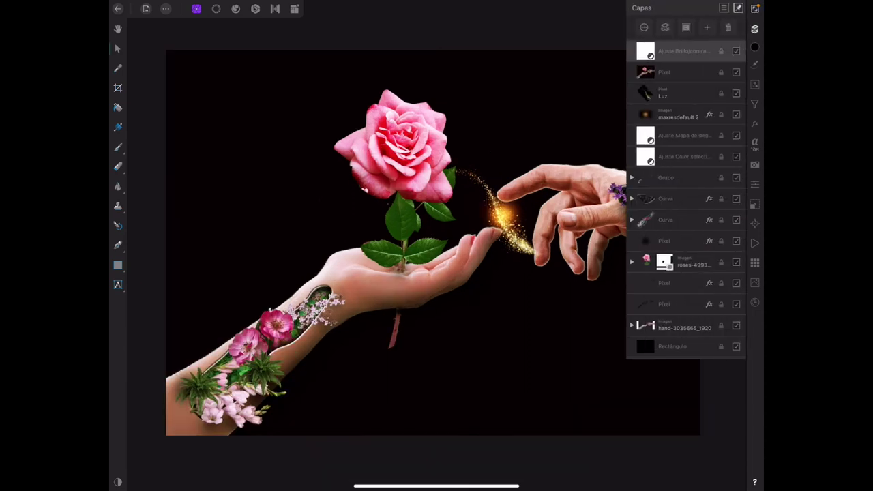
left_click(675, 72)
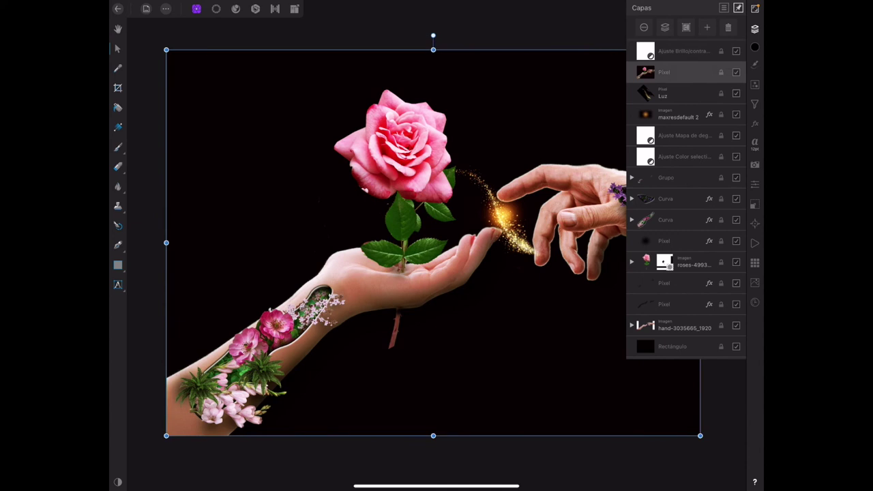
Apply the Iluminación (Lighting) filter to the merged collage.
left_click(755, 104)
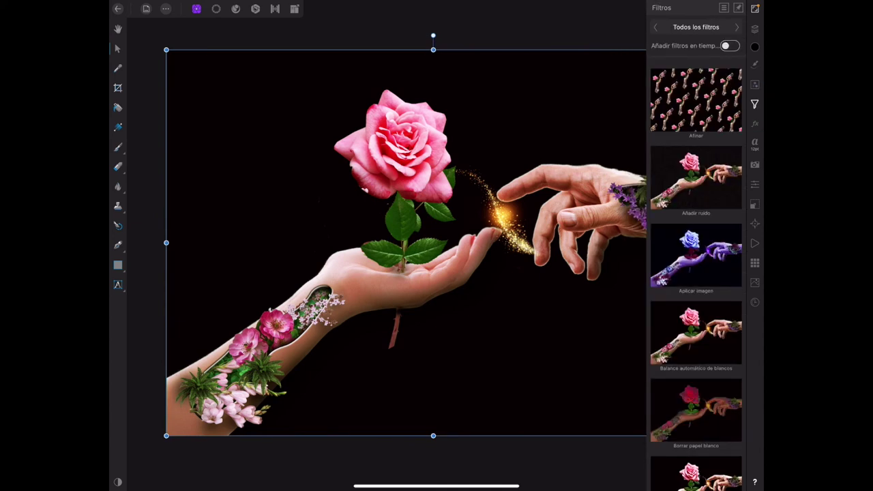
scroll(727, 403, "down", 10)
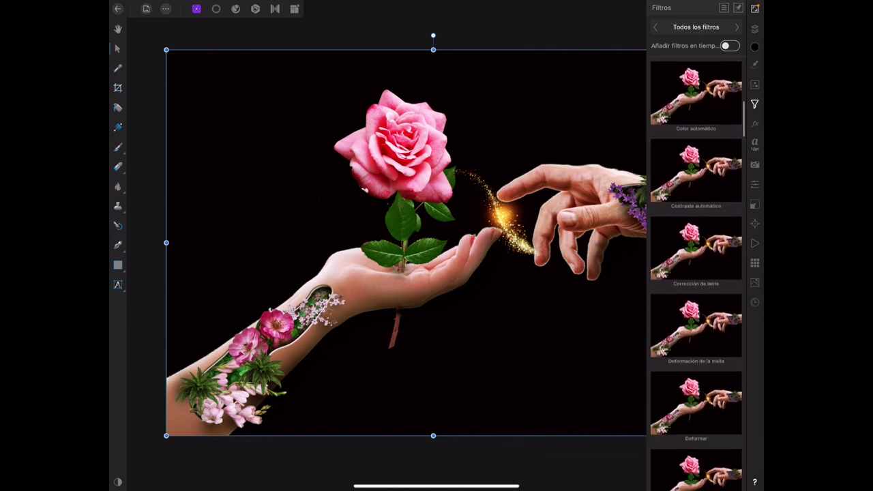
scroll(737, 419, "down", 5)
scroll(724, 385, "down", 10)
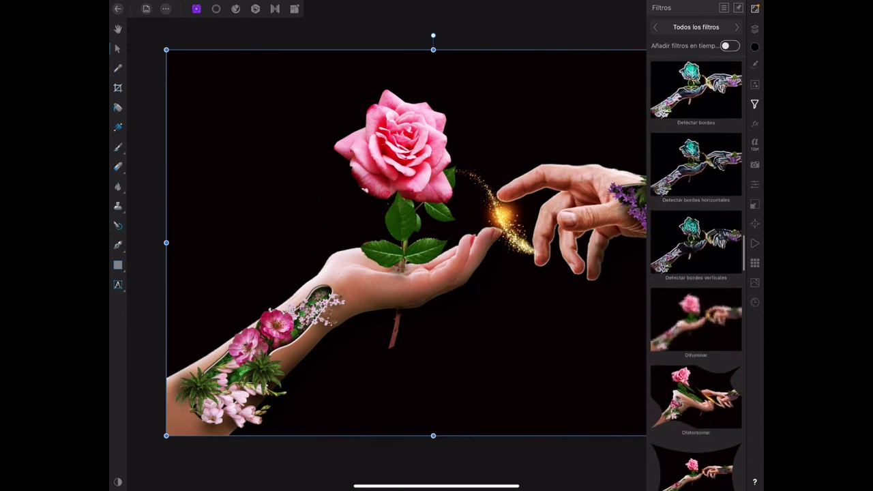
scroll(724, 385, "down", 2)
scroll(724, 386, "down", 5)
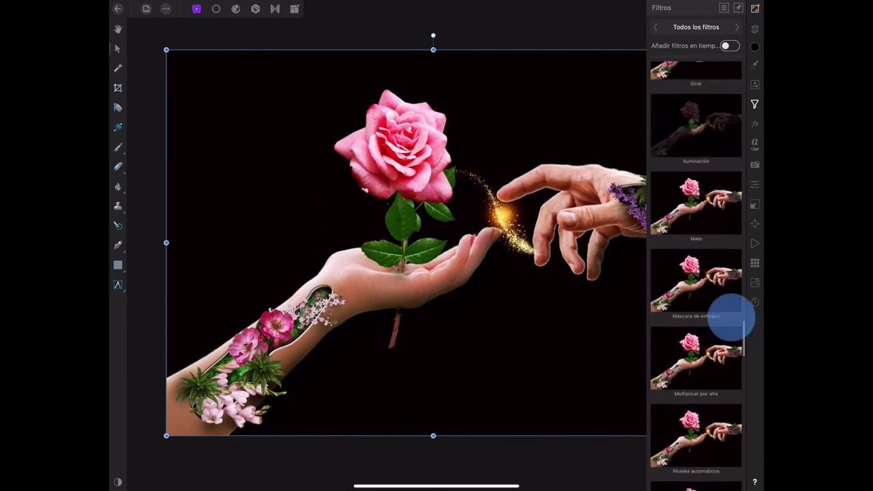
scroll(730, 316, "down", 5)
scroll(704, 339, "up", 1)
left_click(696, 262)
Position the light high above and widen its cone to cover both hands.
mouse_move(373, 183)
left_mouse_down()
mouse_move(435, 127)
mouse_move(430, 27)
left_mouse_up()
scroll(593, 283, "down", 3)
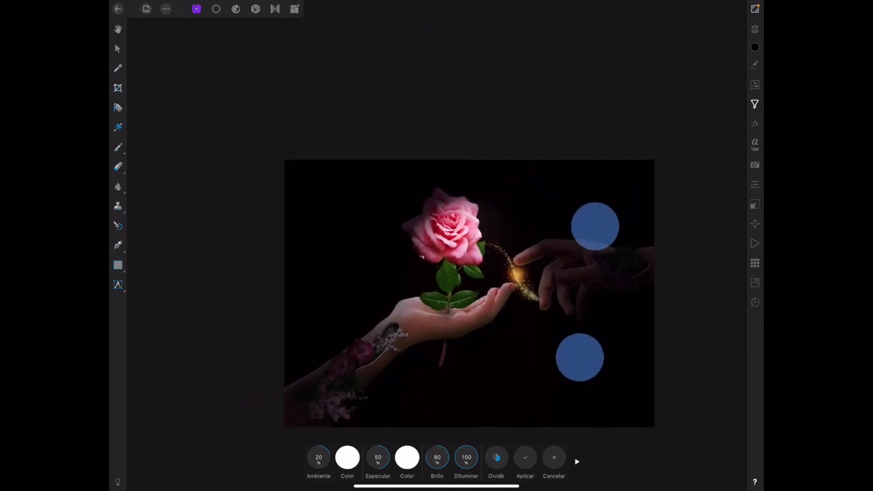
scroll(593, 284, "up", 1)
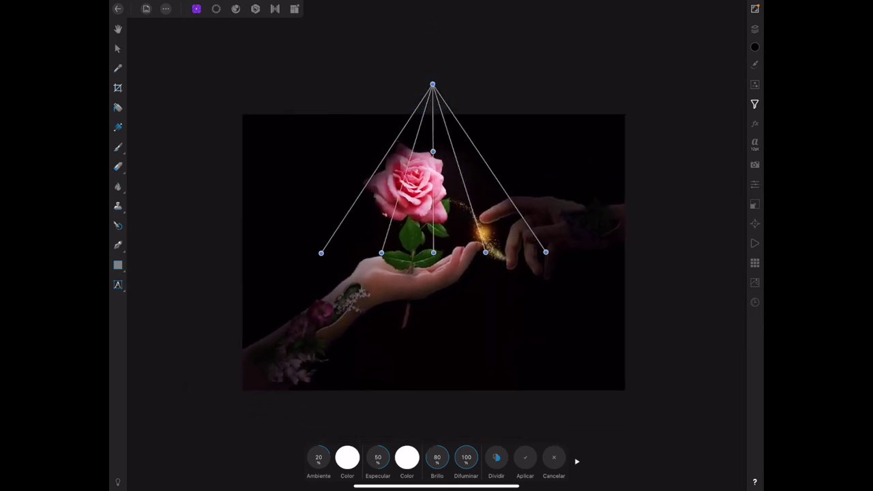
left_click_drag(433, 253, 427, 324)
left_click(427, 152)
mouse_move(427, 152)
left_mouse_down()
mouse_move(448, 52)
mouse_move(441, 34)
mouse_move(450, 66)
left_mouse_up()
mouse_move(427, 325)
left_mouse_down()
mouse_move(487, 327)
mouse_move(479, 328)
left_mouse_up()
left_click_drag(732, 340, 717, 339)
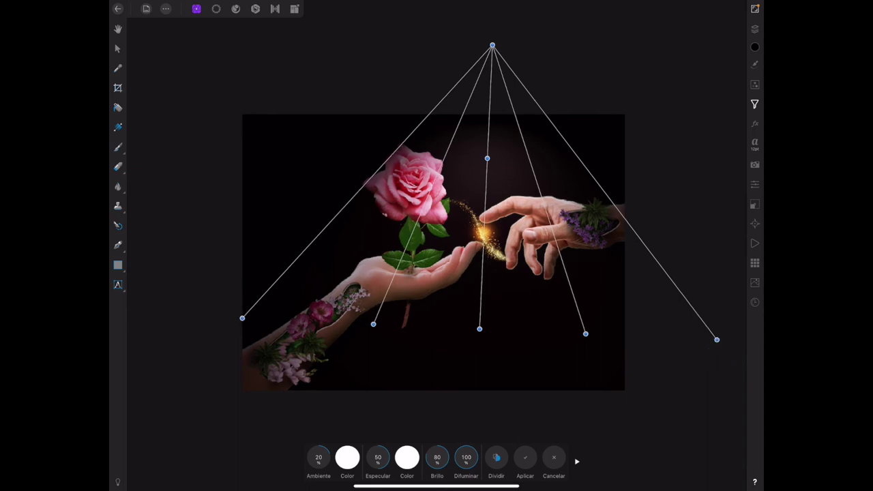
Set the lighting's ambient colour to pale blue.
left_click(347, 457)
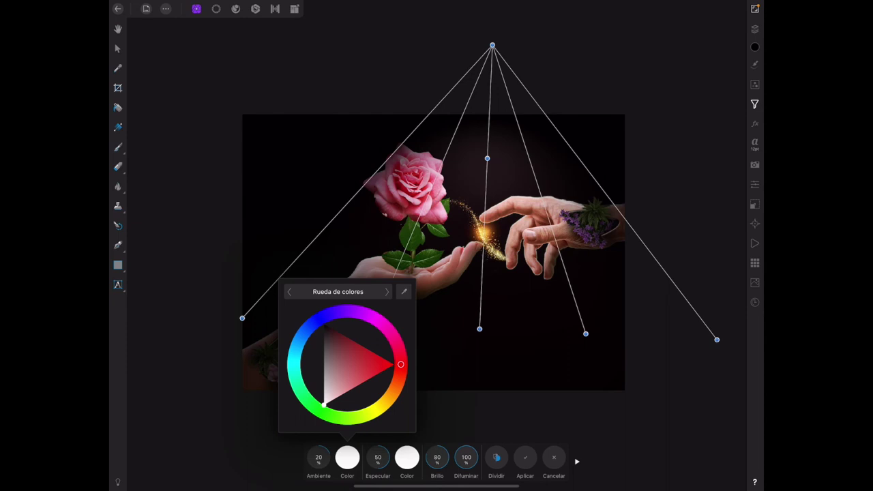
mouse_move(401, 364)
left_mouse_down()
mouse_move(389, 337)
mouse_move(328, 312)
mouse_move(294, 342)
left_mouse_up()
left_click(352, 333)
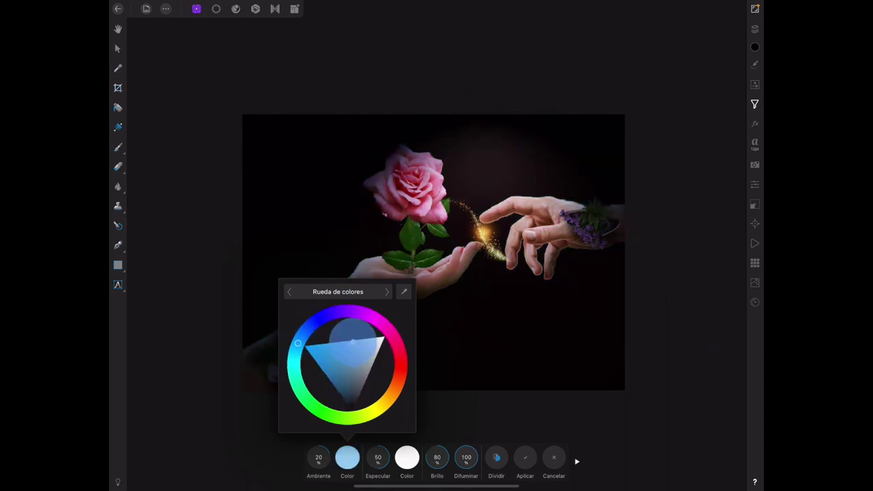
left_click_drag(351, 333, 354, 339)
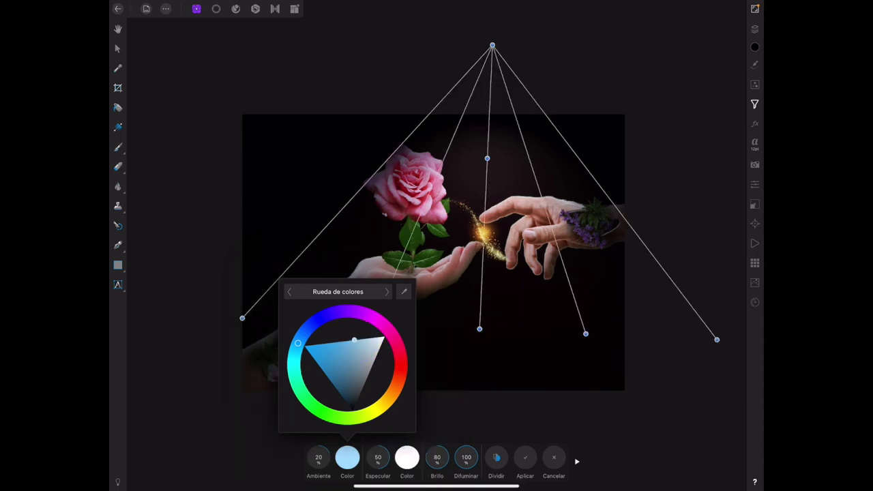
Set the specular colour to pale peach and apply the lighting effect.
left_click(406, 457)
left_click(447, 399)
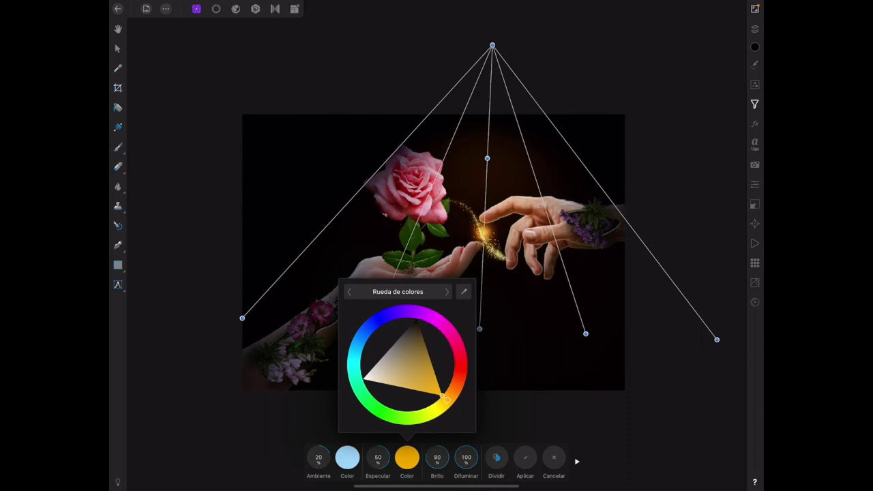
left_click_drag(416, 390, 389, 386)
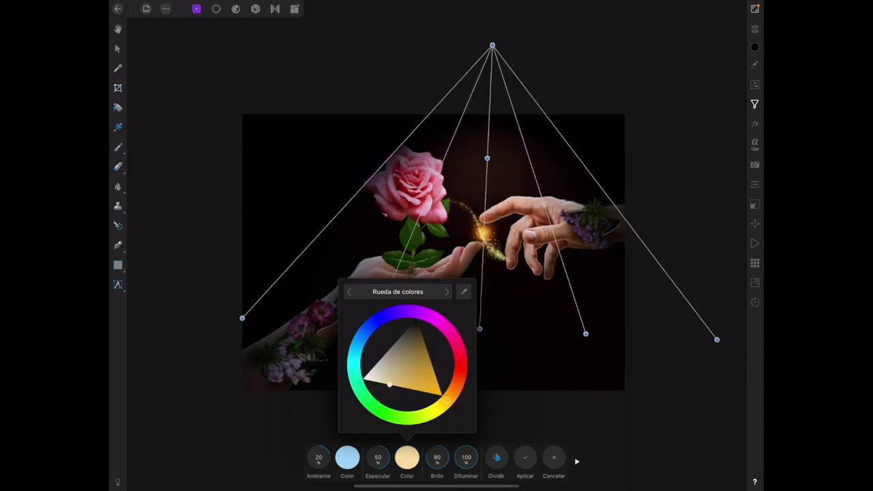
left_click(259, 467)
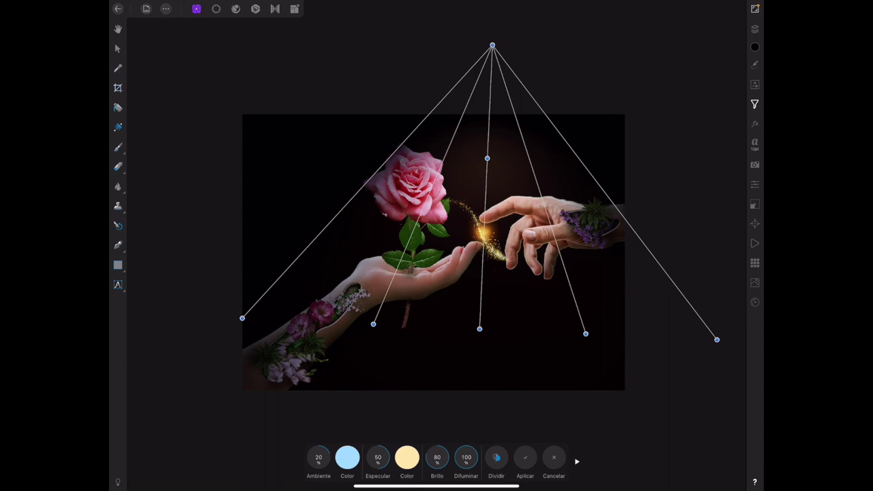
left_click(525, 458)
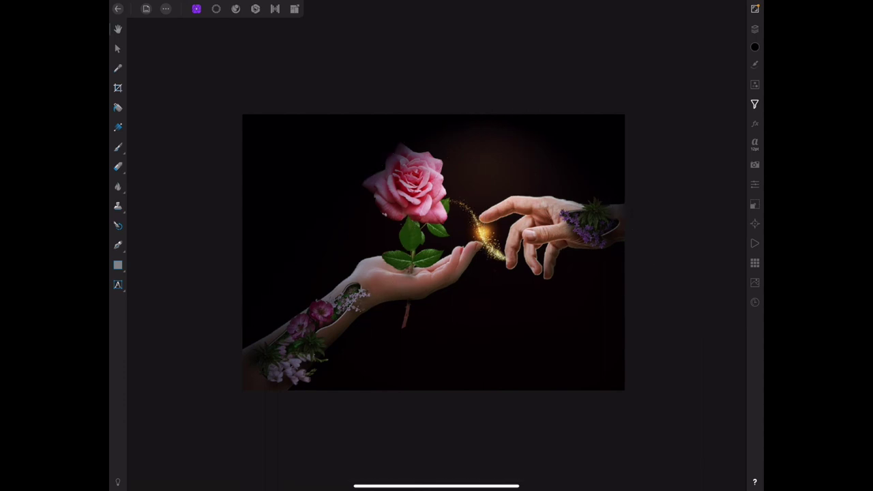
scroll(571, 253, "up", 3)
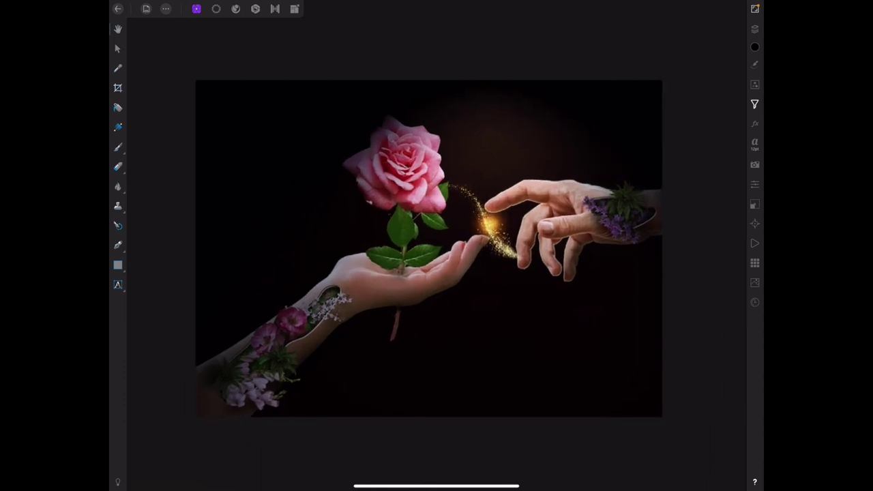